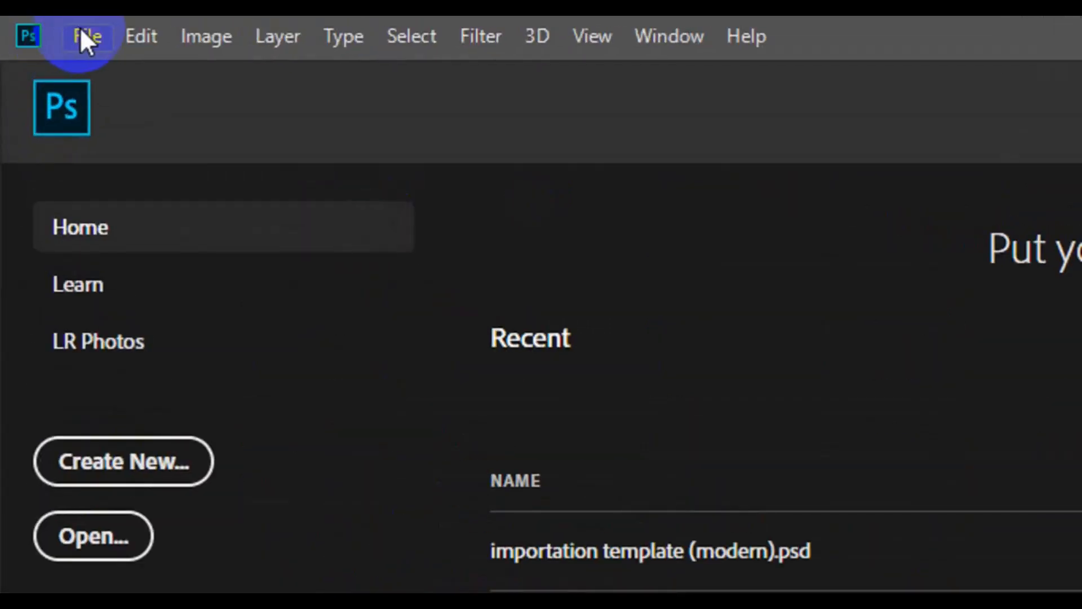
# Step: Open the File menu from the Photoshop Home screen
pyautogui.click(81, 34)
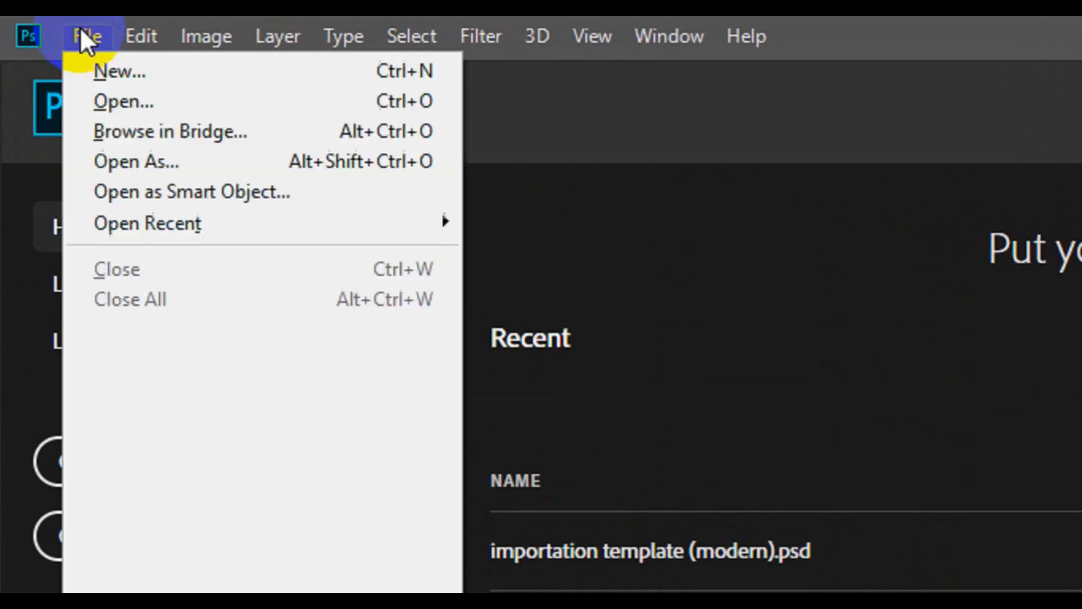
# Step: Start a new document named 'Visiting Card' and bring up the Width units list
pyautogui.click(156, 69)
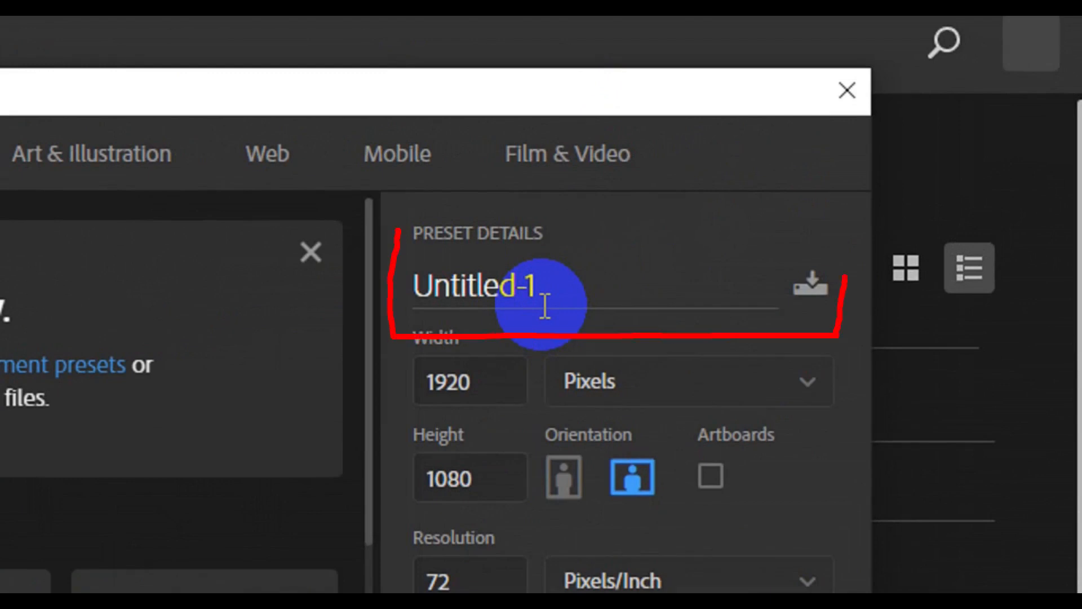
pyautogui.doubleClick(545, 307)
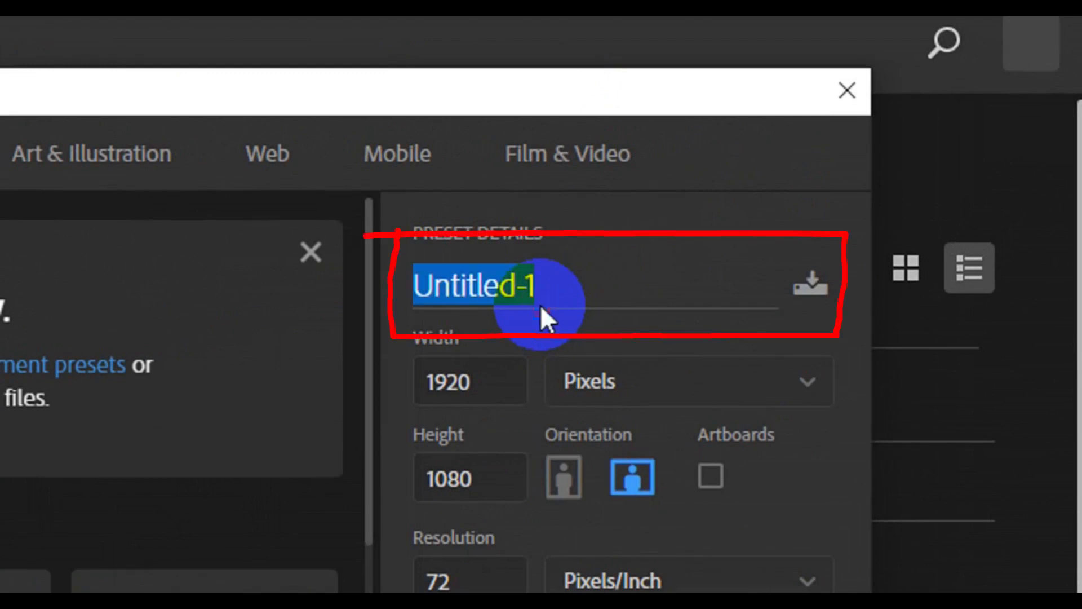
pyautogui.click(544, 307)
pyautogui.press('BackSpace')
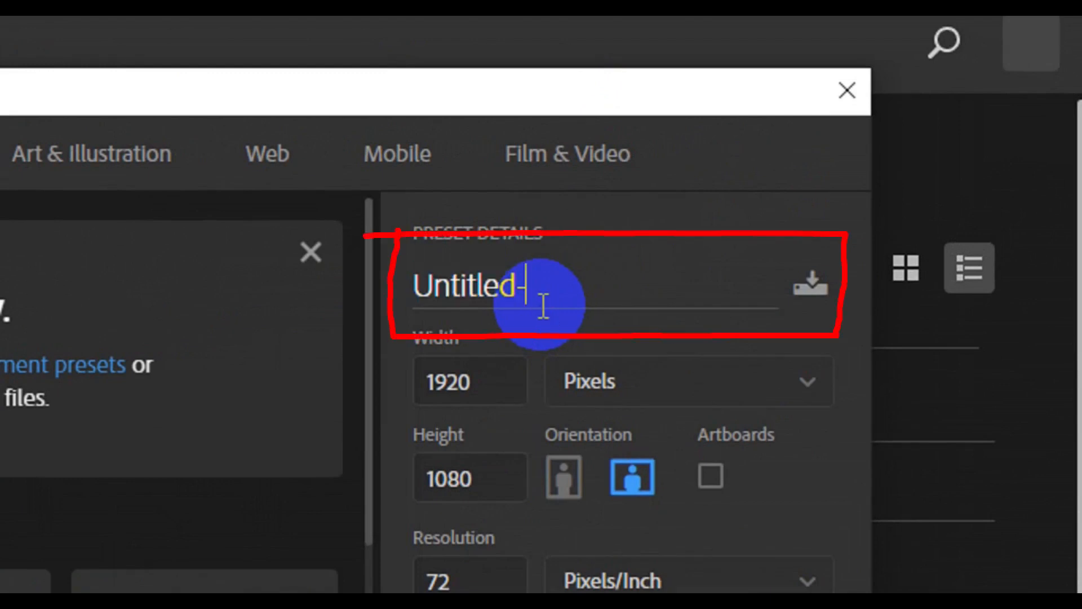
pyautogui.press('BackSpace')
pyautogui.press('BackSpace')
pyautogui.press('BackSpace')
pyautogui.press('BackSpace')
pyautogui.press('BackSpace')
pyautogui.press('BackSpace')
pyautogui.press('BackSpace')
pyautogui.press('BackSpace')
pyautogui.press('BackSpace')
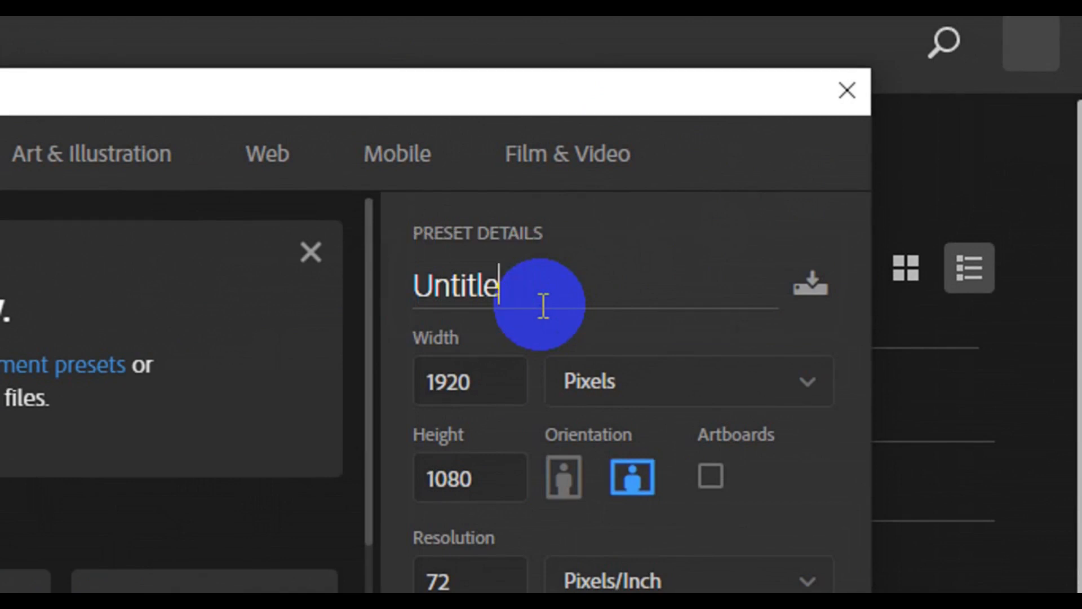
pyautogui.write('V')
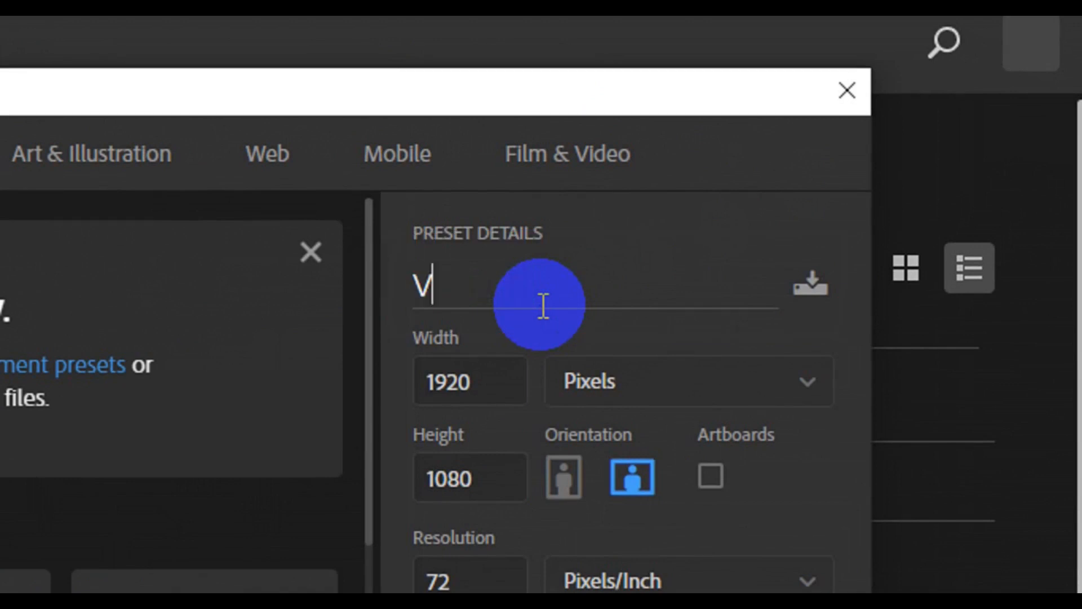
pyautogui.write('isitin')
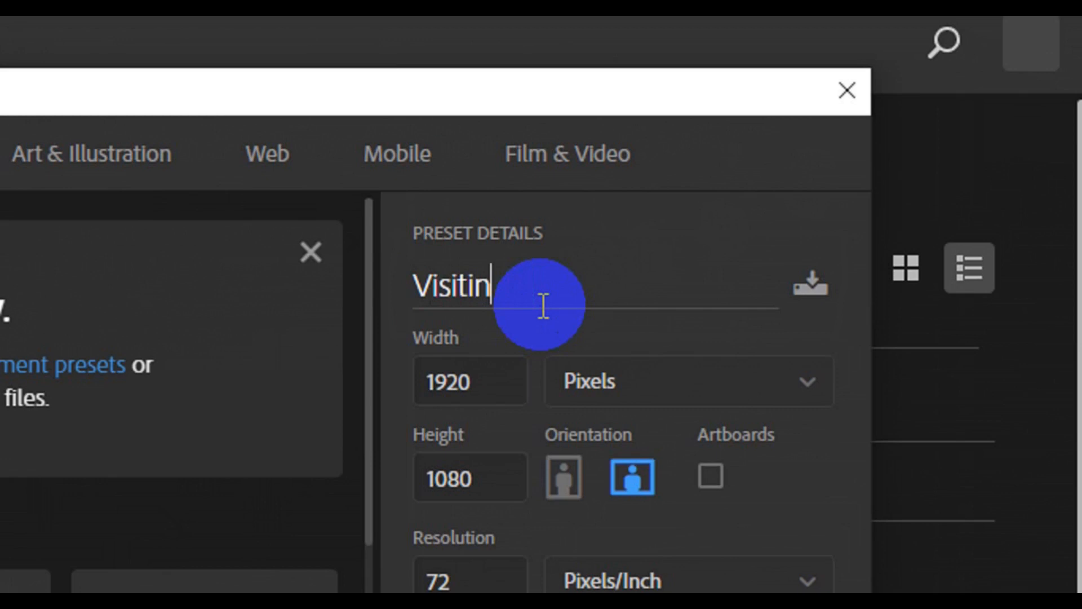
pyautogui.write('g Card')
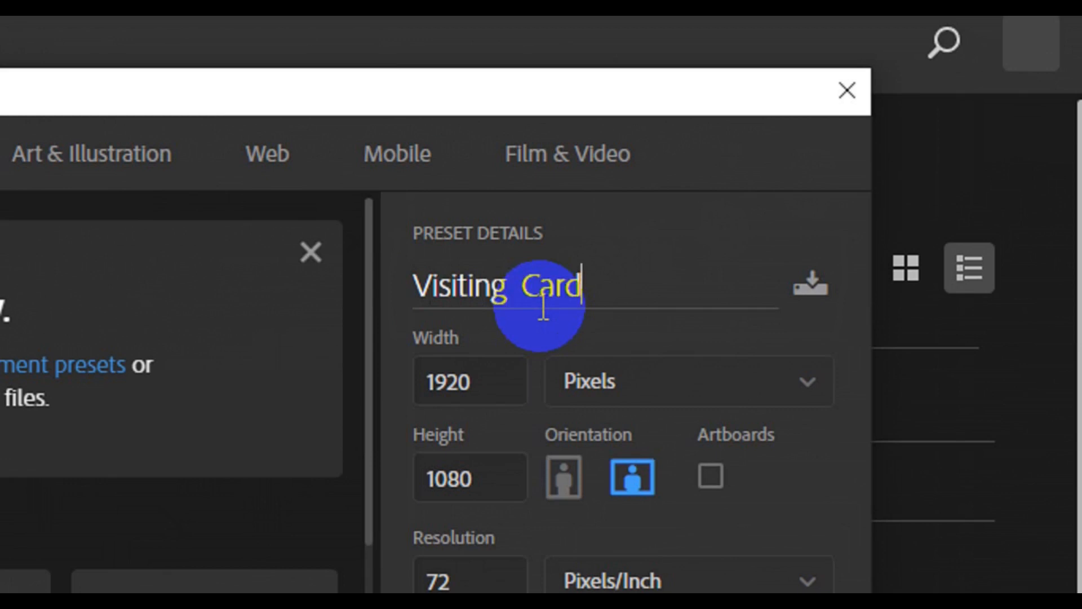
pyautogui.click(796, 379)
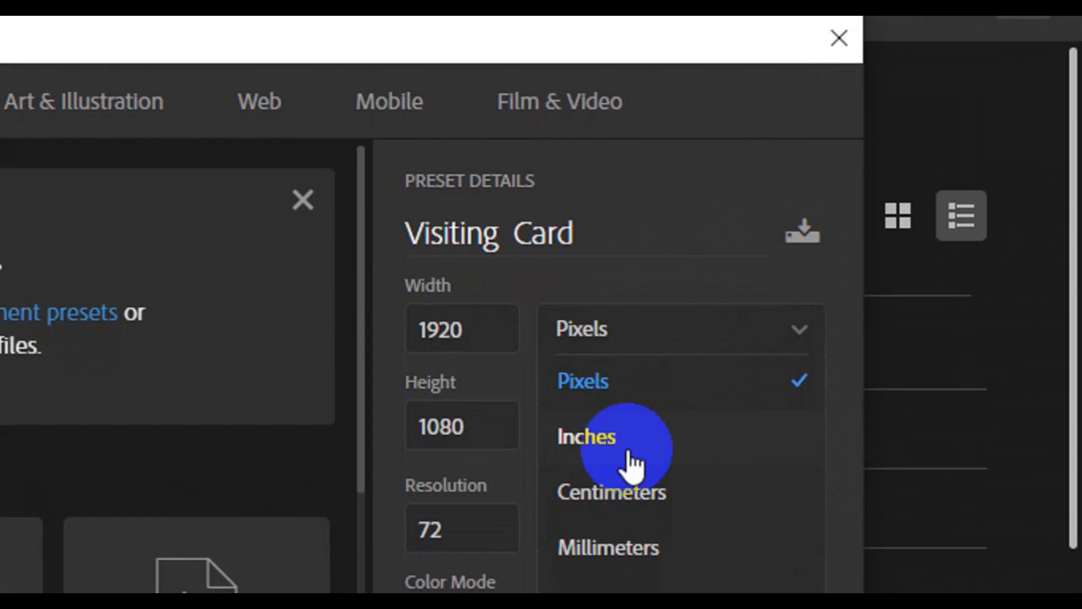
# Step: Set the document size to 3.25 × 1.75 inches at 300 pixels per inch
pyautogui.click(631, 463)
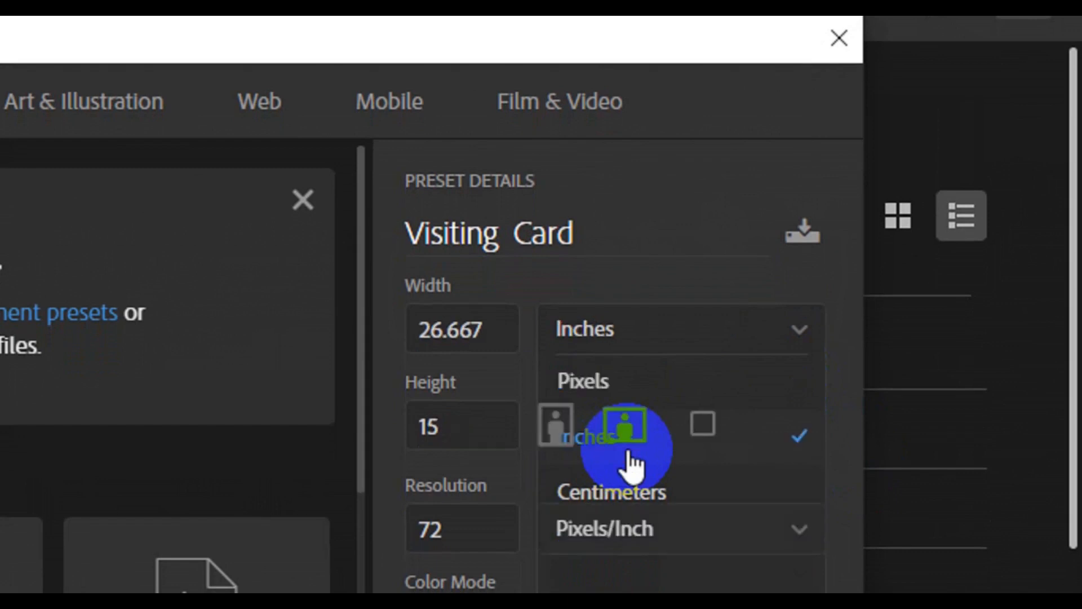
pyautogui.click(488, 330)
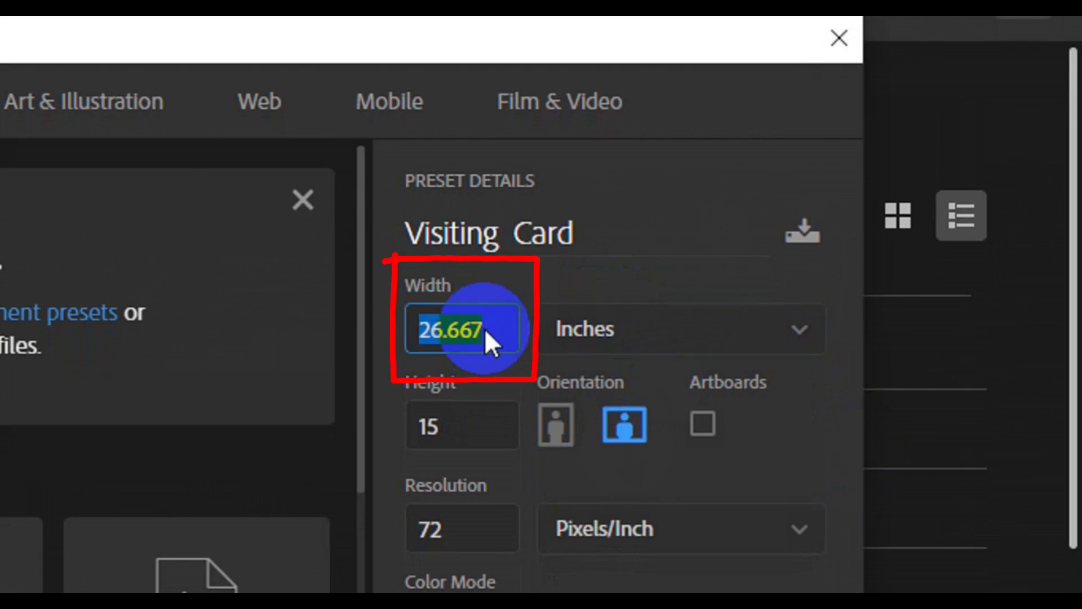
pyautogui.press('BackSpace')
pyautogui.write('3')
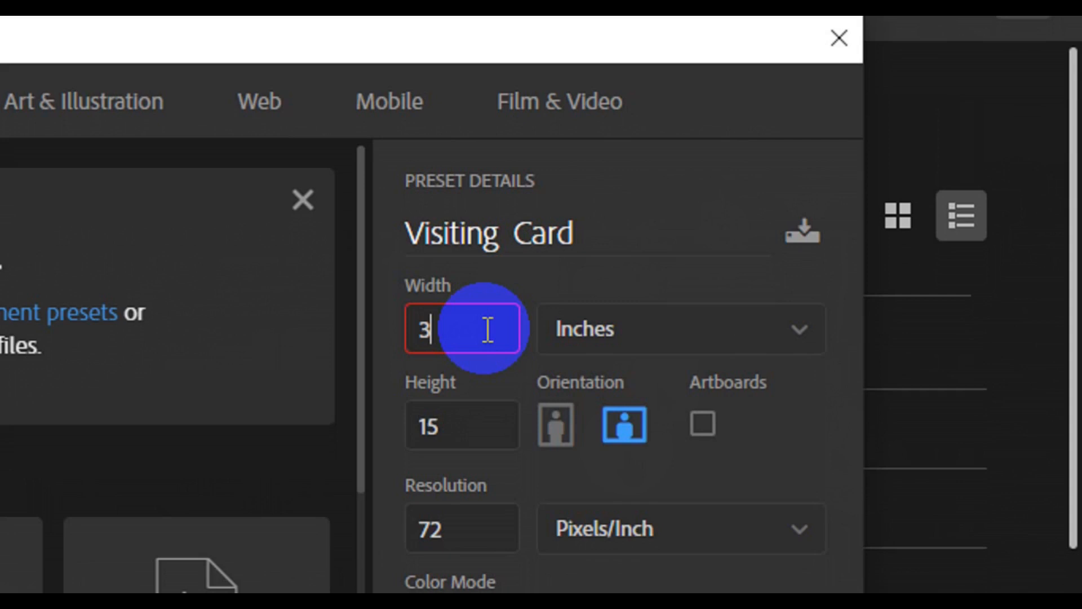
pyautogui.write('.25')
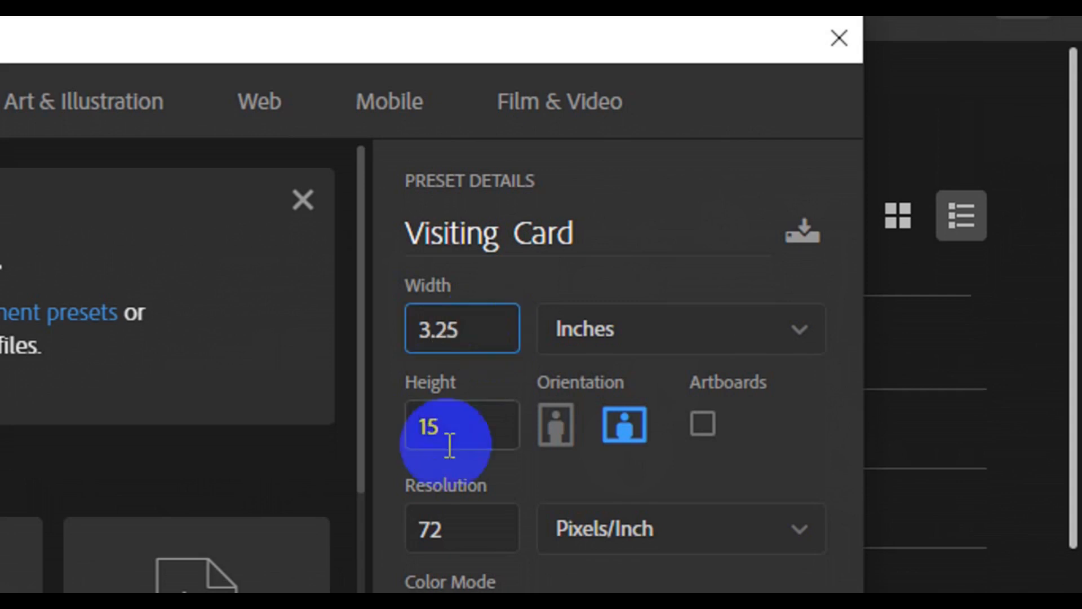
pyautogui.click(483, 426)
pyautogui.press('BackSpace')
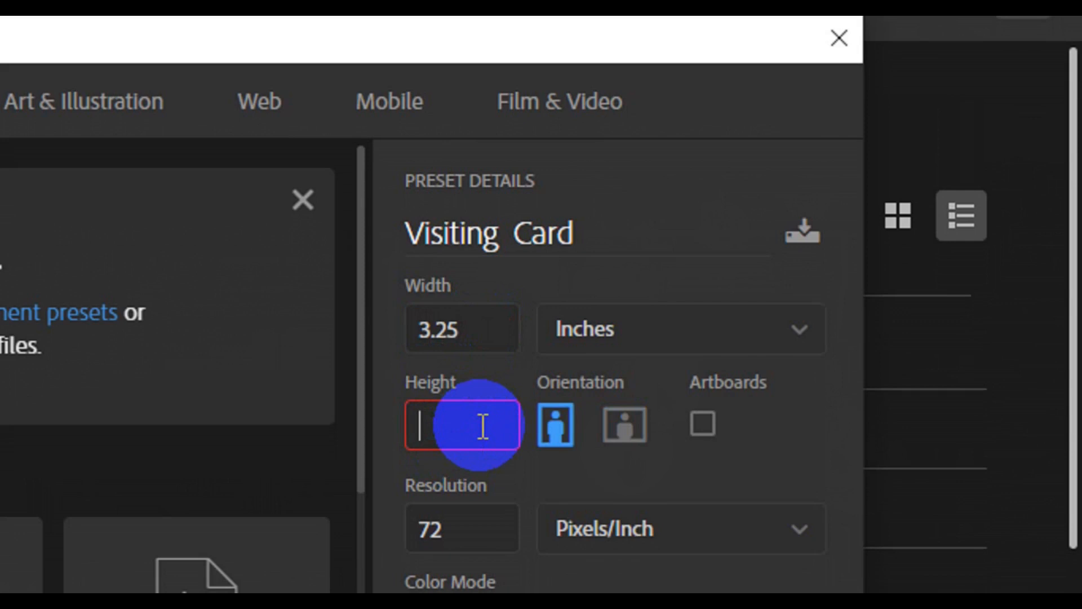
pyautogui.write('1')
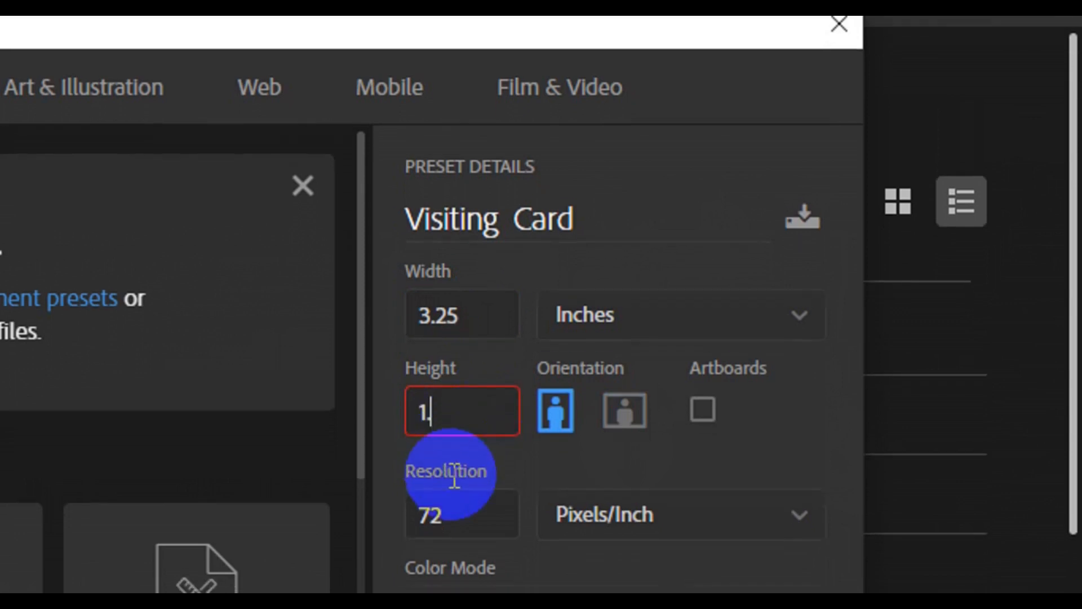
pyautogui.write('.75')
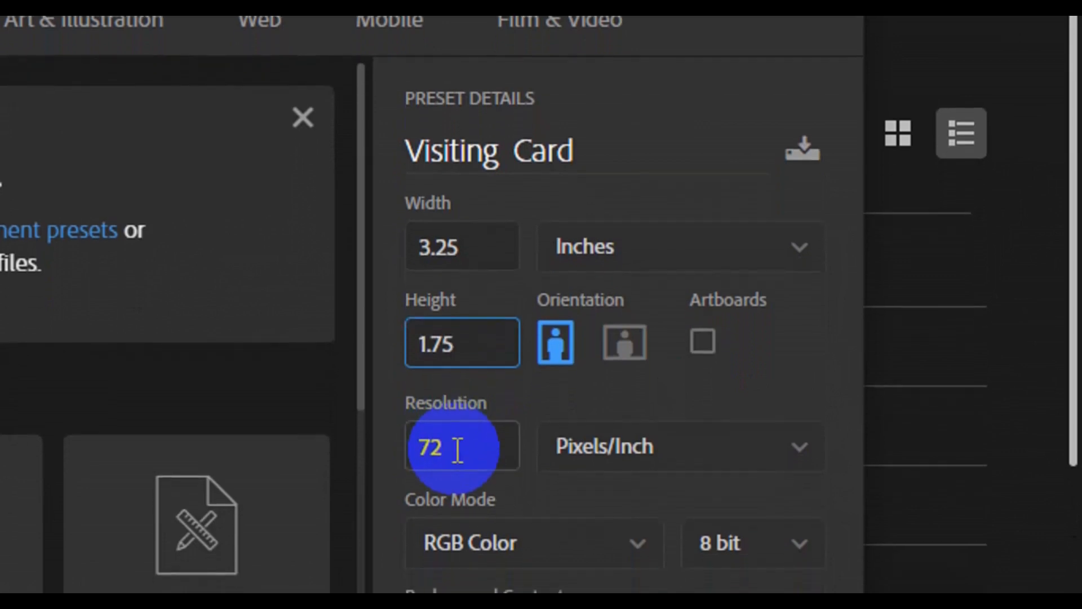
pyautogui.click(458, 451)
pyautogui.press('BackSpace')
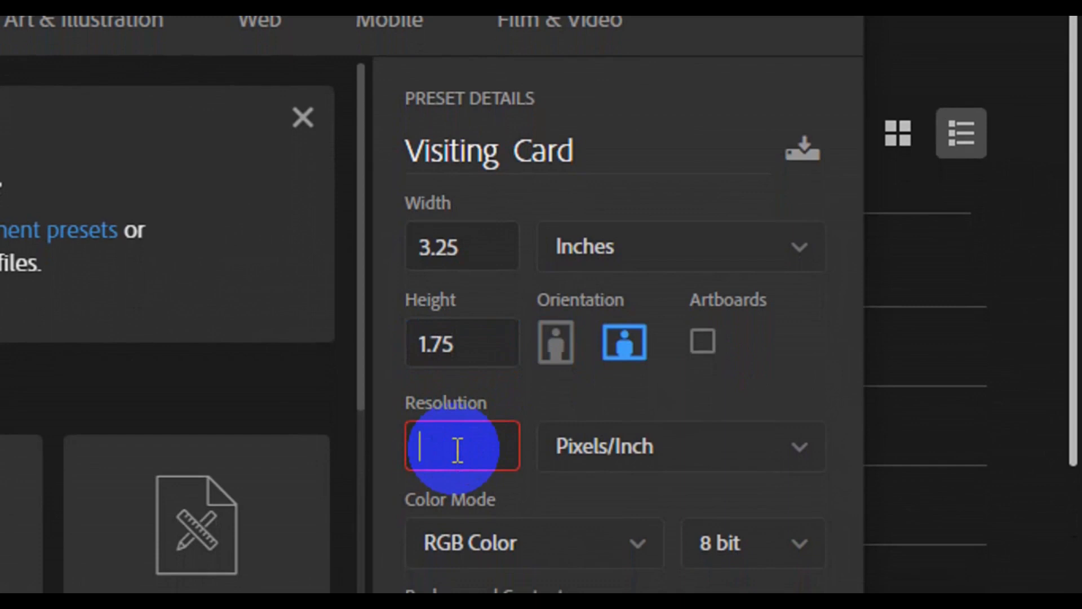
pyautogui.write('300')
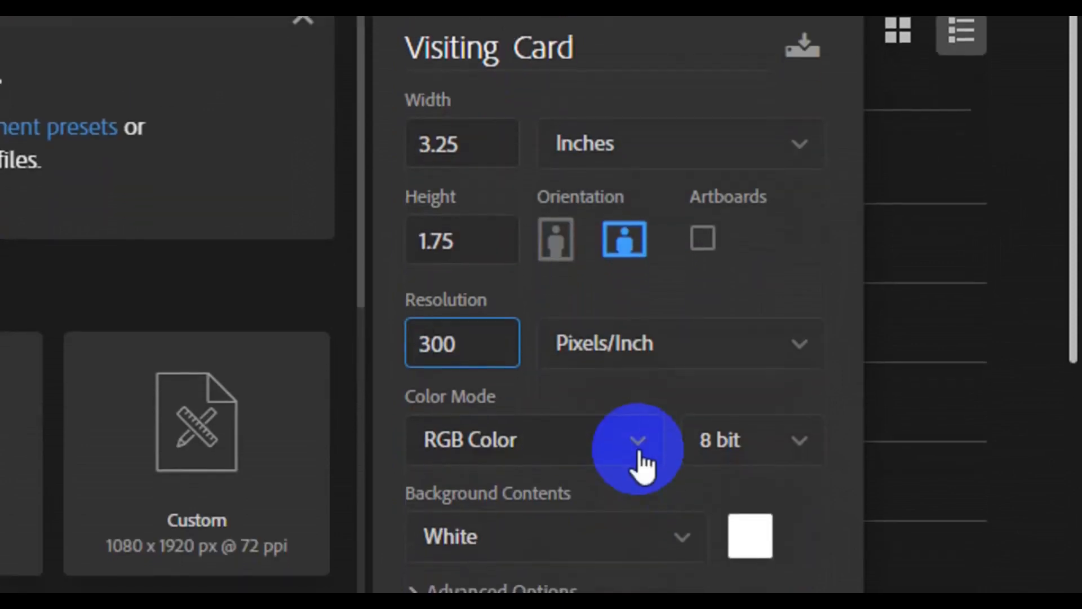
# Step: Switch the document's colour mode to CMYK Color
pyautogui.click(639, 443)
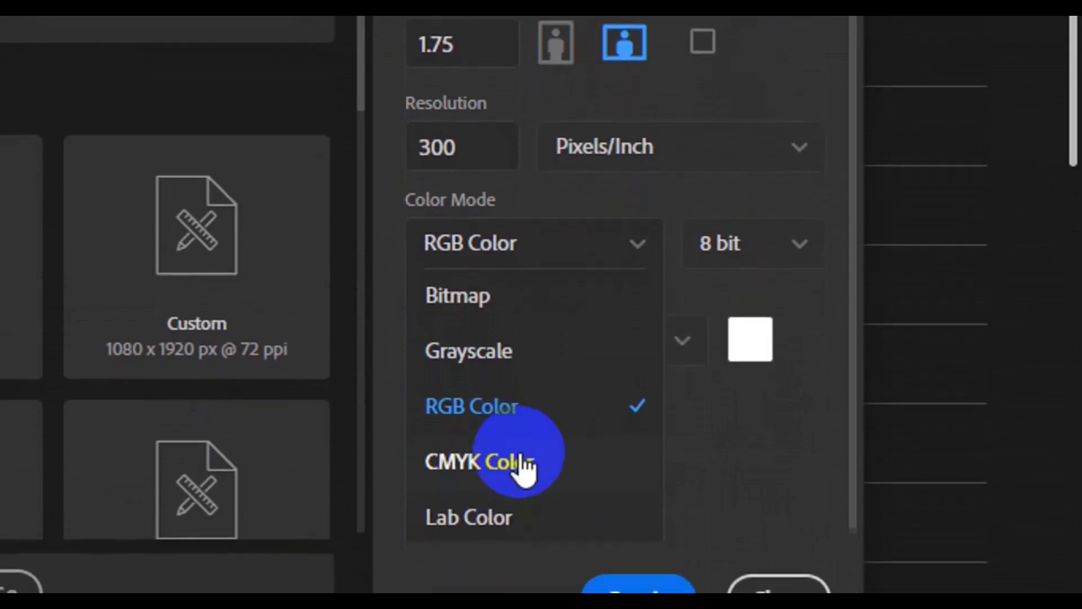
pyautogui.click(523, 488)
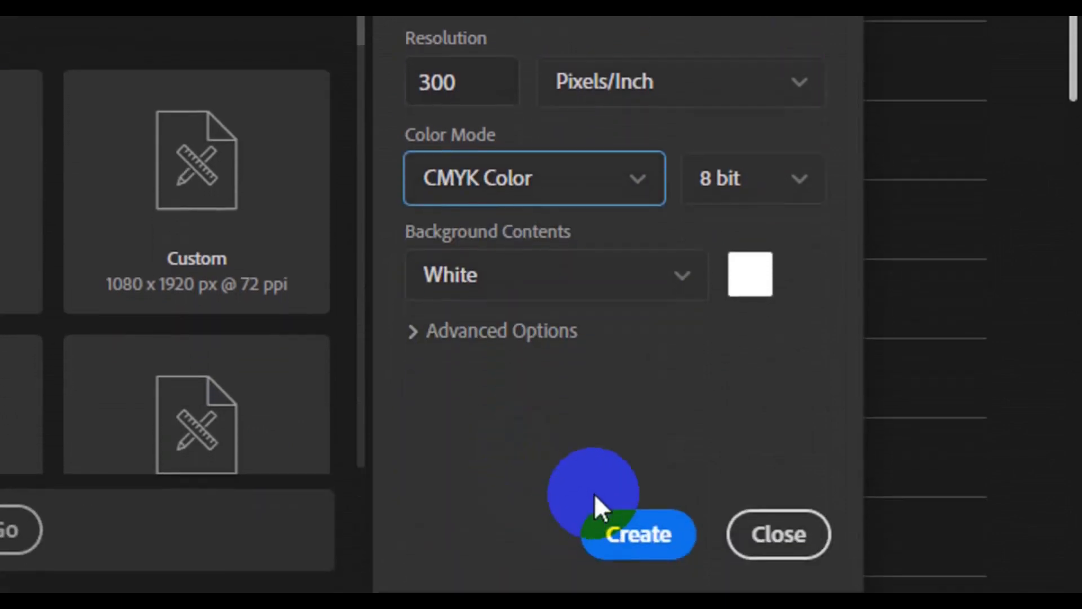
pyautogui.click(642, 589)
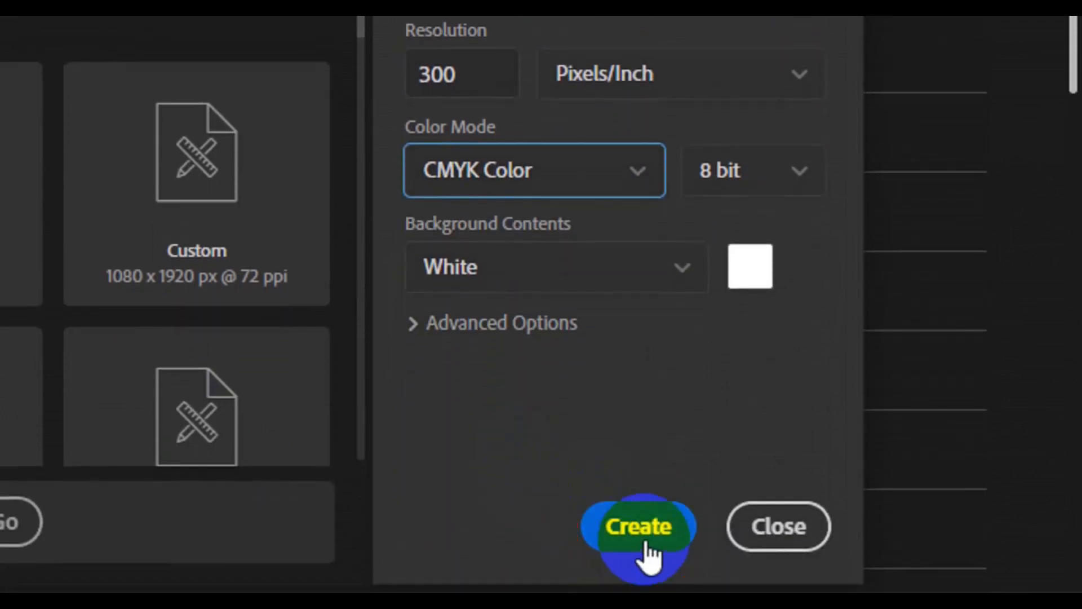
# Step: Create the Visiting Card document and add guides on its left, top, bottom and right edges
pyautogui.click(646, 544)
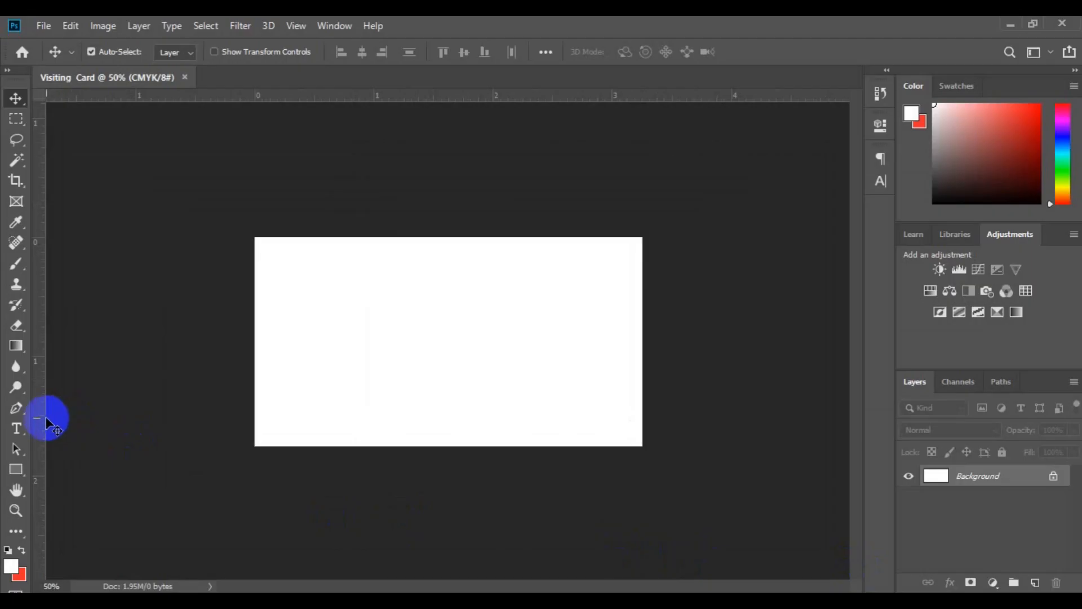
pyautogui.moveTo(42, 420); pyautogui.dragTo(253, 415)
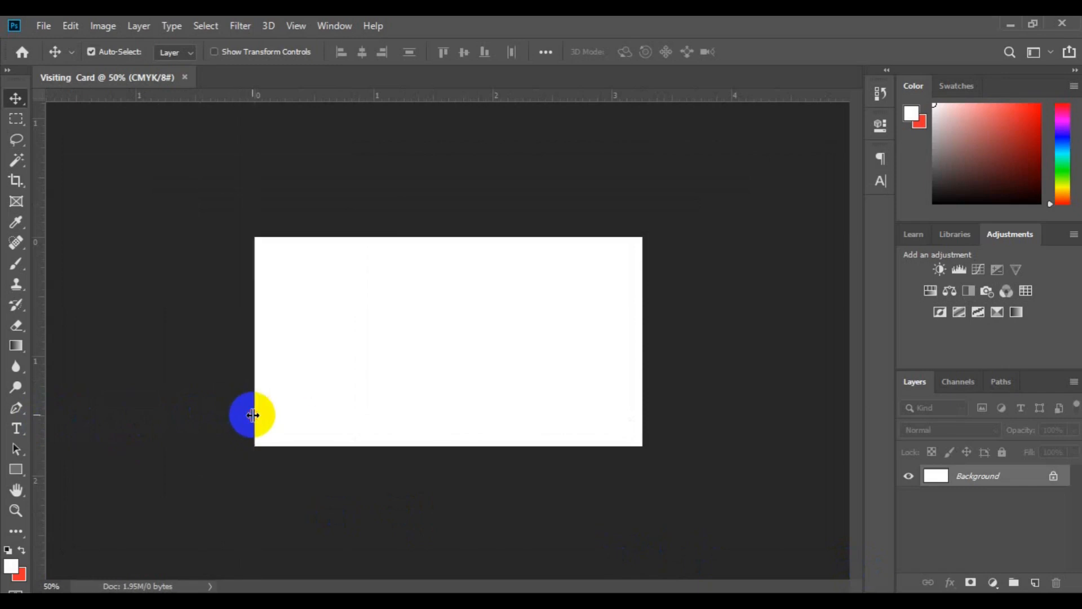
pyautogui.moveTo(481, 104); pyautogui.dragTo(503, 239)
pyautogui.moveTo(430, 101); pyautogui.dragTo(434, 445)
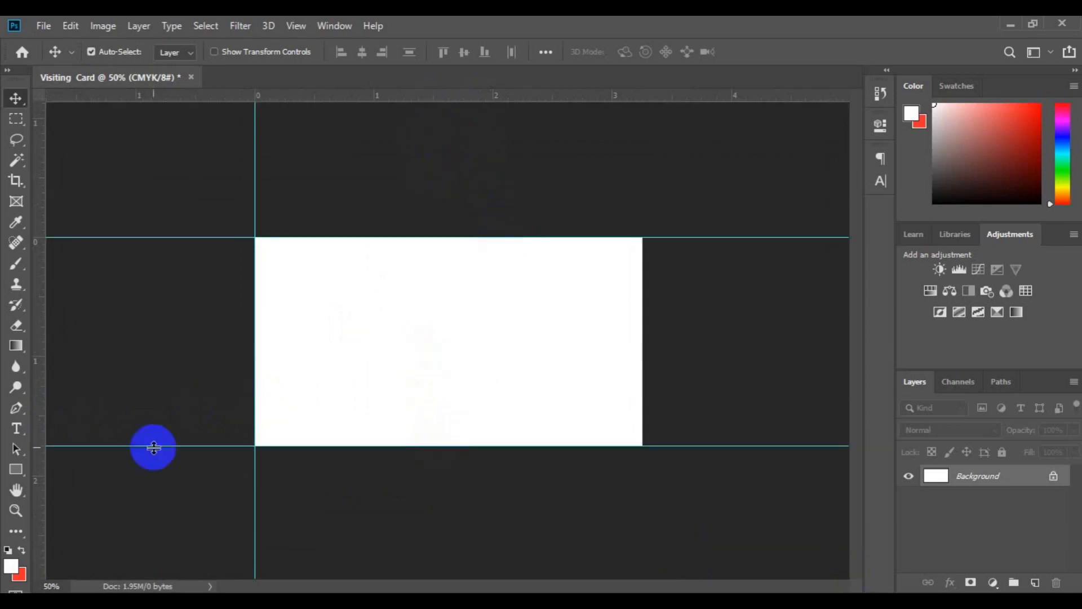
pyautogui.moveTo(36, 421); pyautogui.dragTo(636, 383)
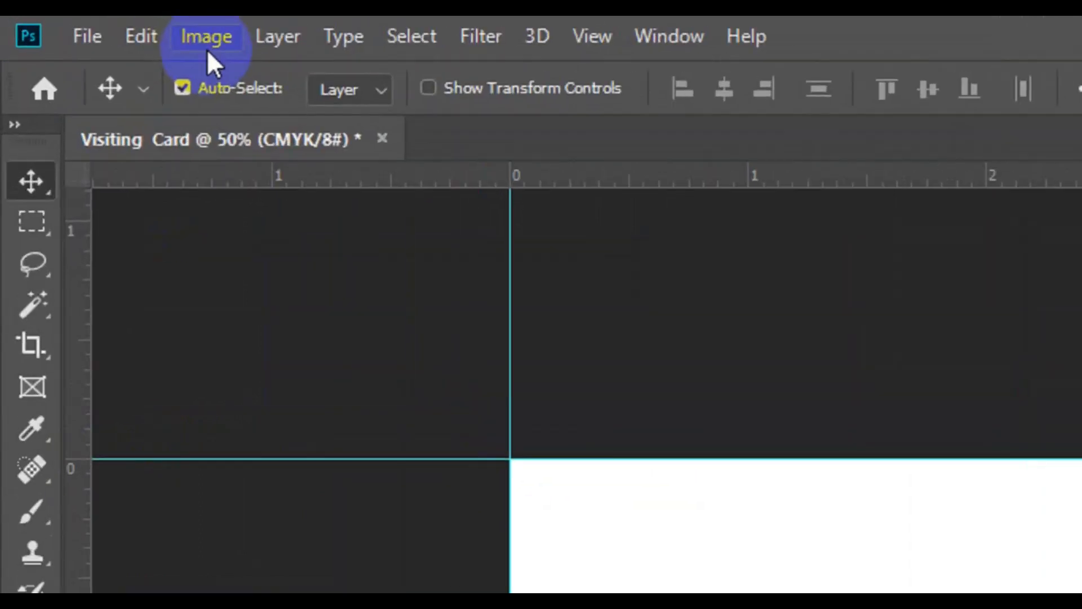
# Step: Use Canvas Size to add a relative 0.25 inch to both width and height
pyautogui.click(207, 49)
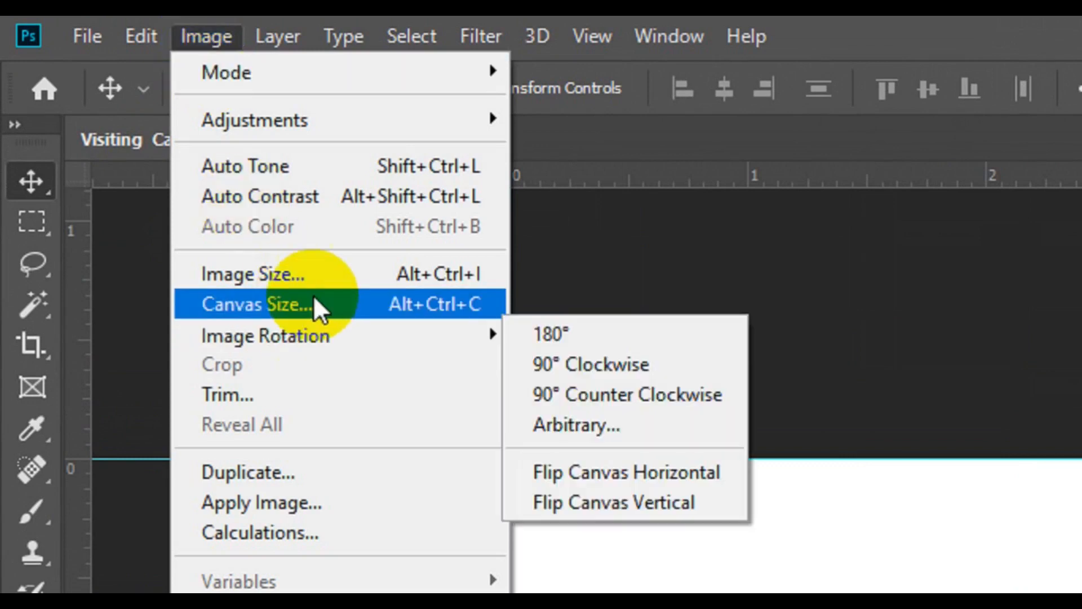
pyautogui.click(317, 299)
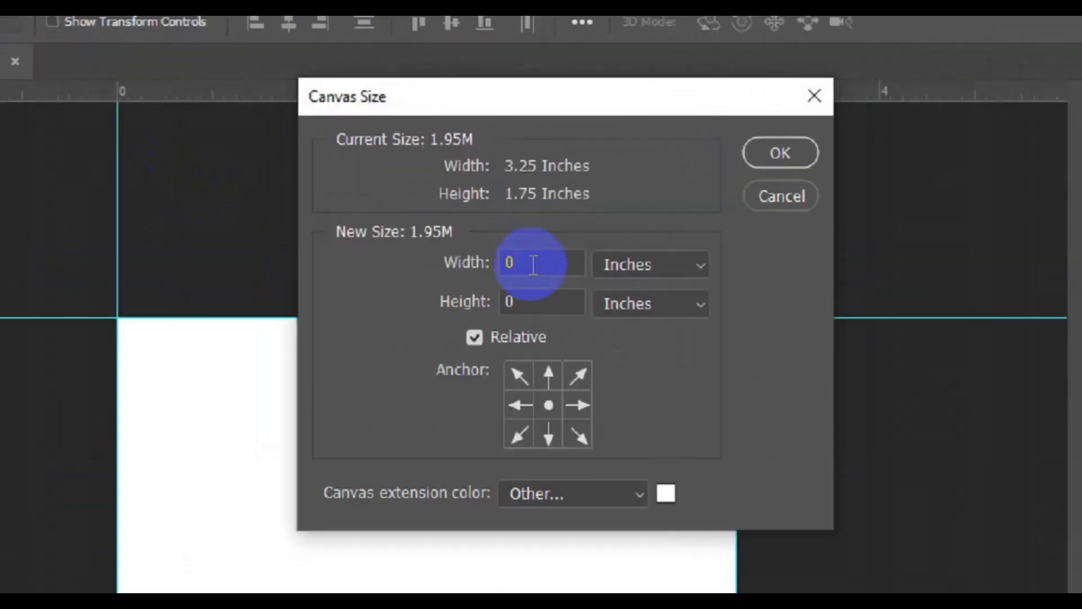
pyautogui.click(515, 204)
pyautogui.write('.25')
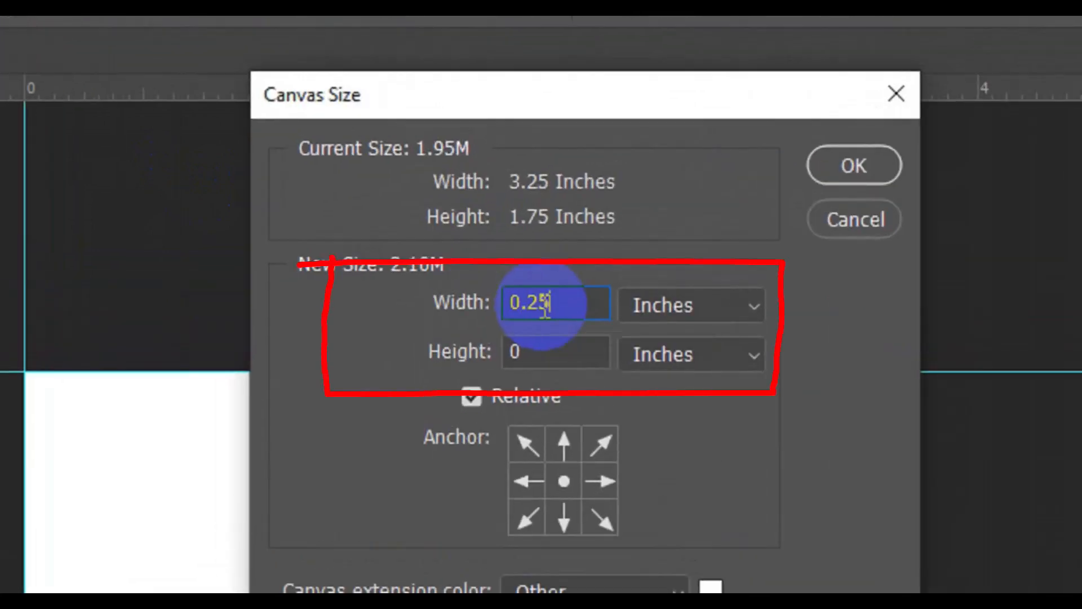
pyautogui.press('Tab')
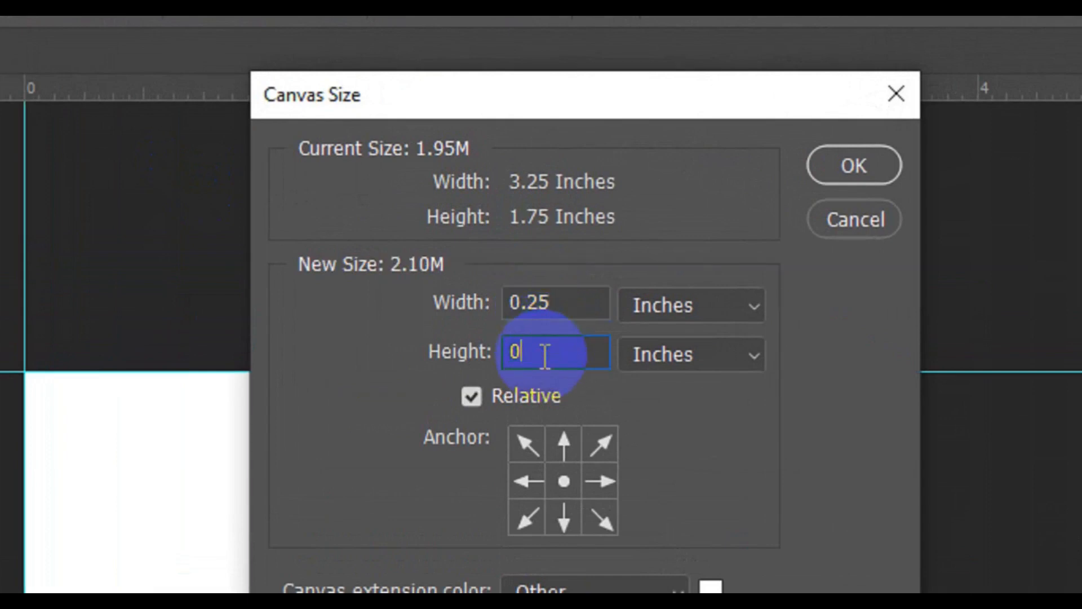
pyautogui.write('.25')
pyautogui.click(840, 179)
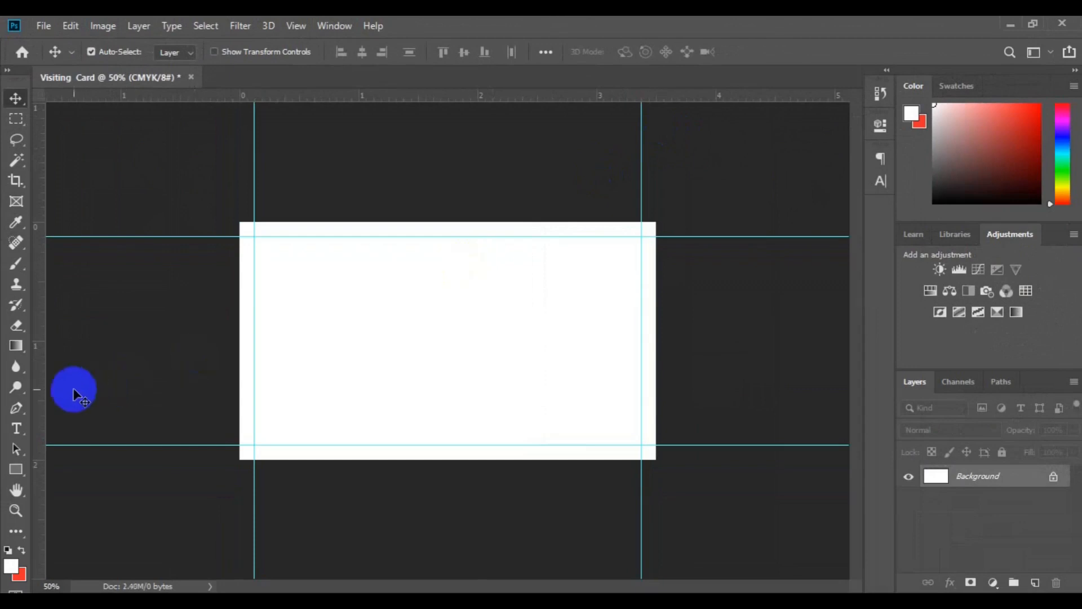
# Step: Add bleed guides along the enlarged canvas's left, top, bottom and right edges
pyautogui.moveTo(45, 400); pyautogui.dragTo(237, 425)
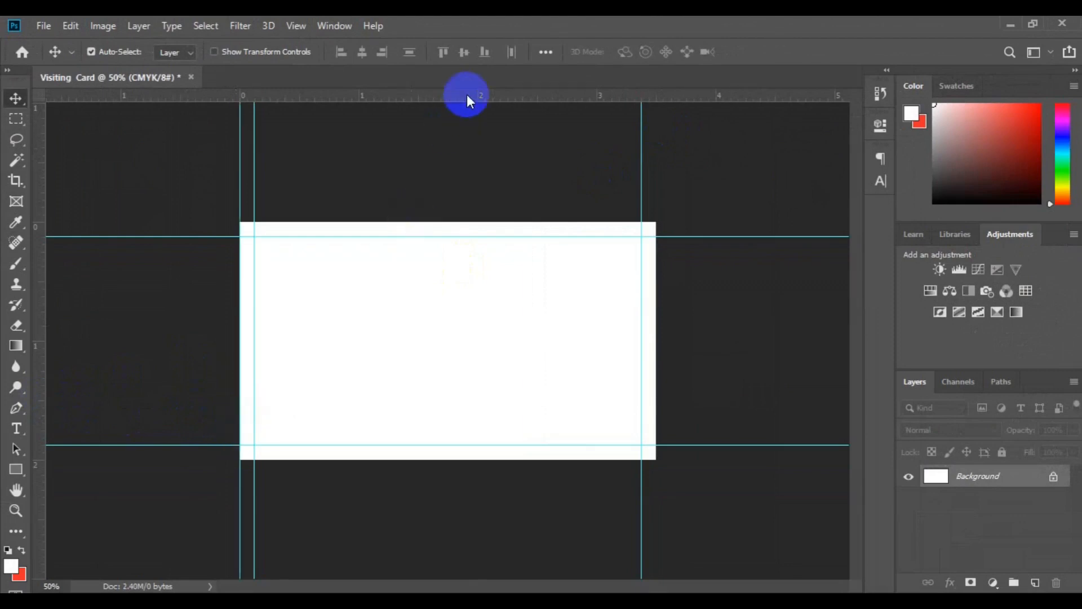
pyautogui.moveTo(467, 101); pyautogui.dragTo(486, 223)
pyautogui.click(495, 285)
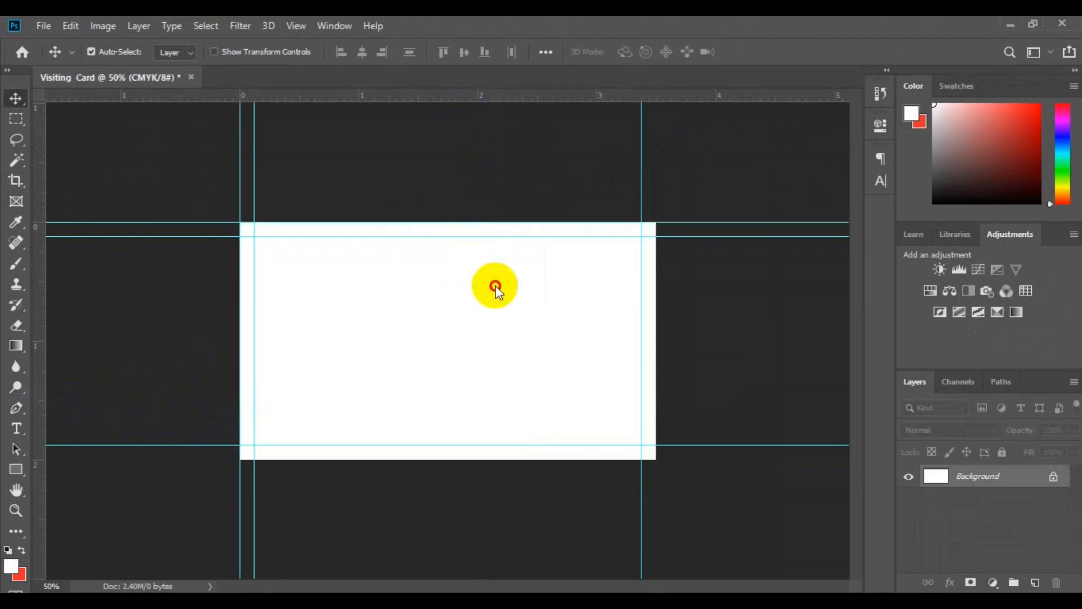
pyautogui.doubleClick(436, 96)
pyautogui.click(837, 35)
pyautogui.moveTo(461, 95); pyautogui.dragTo(394, 457)
pyautogui.moveTo(37, 409); pyautogui.dragTo(657, 420)
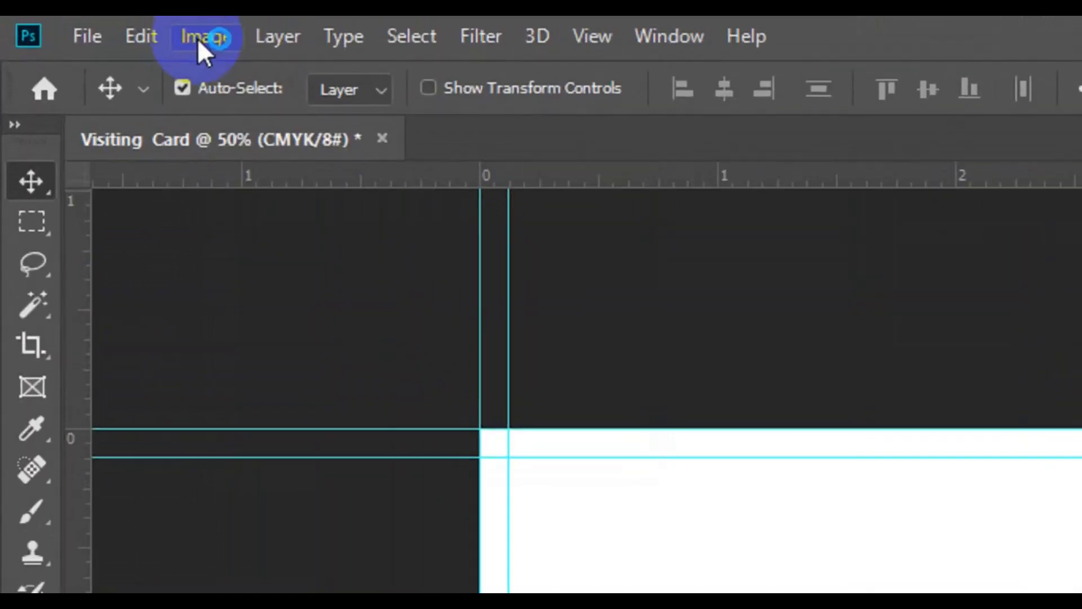
# Step: Add another relative 0.25 inch to the canvas width and height in Canvas Size
pyautogui.click(138, 31)
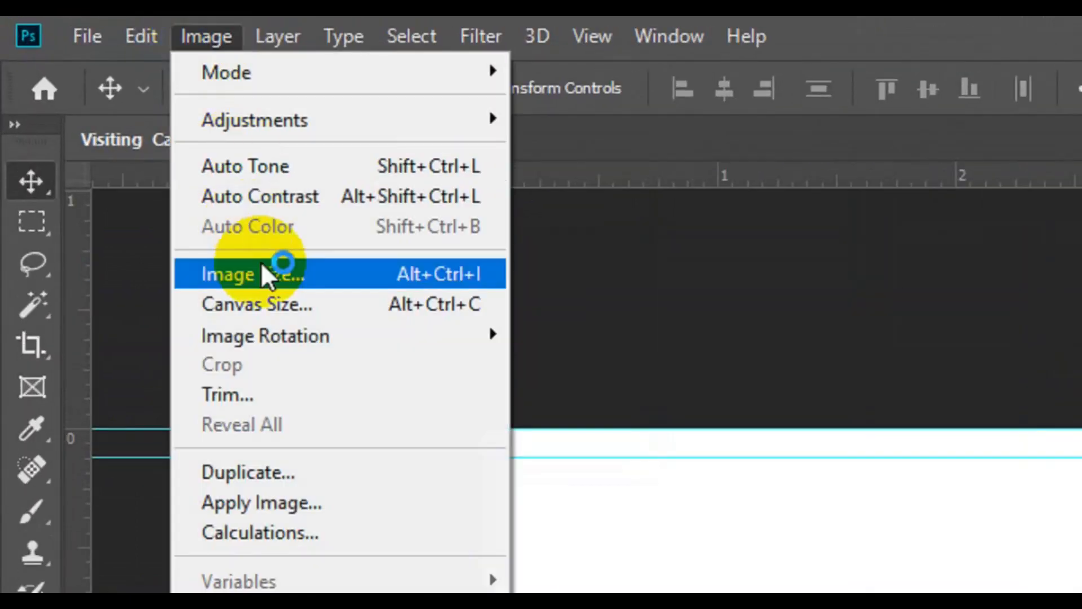
pyautogui.click(291, 299)
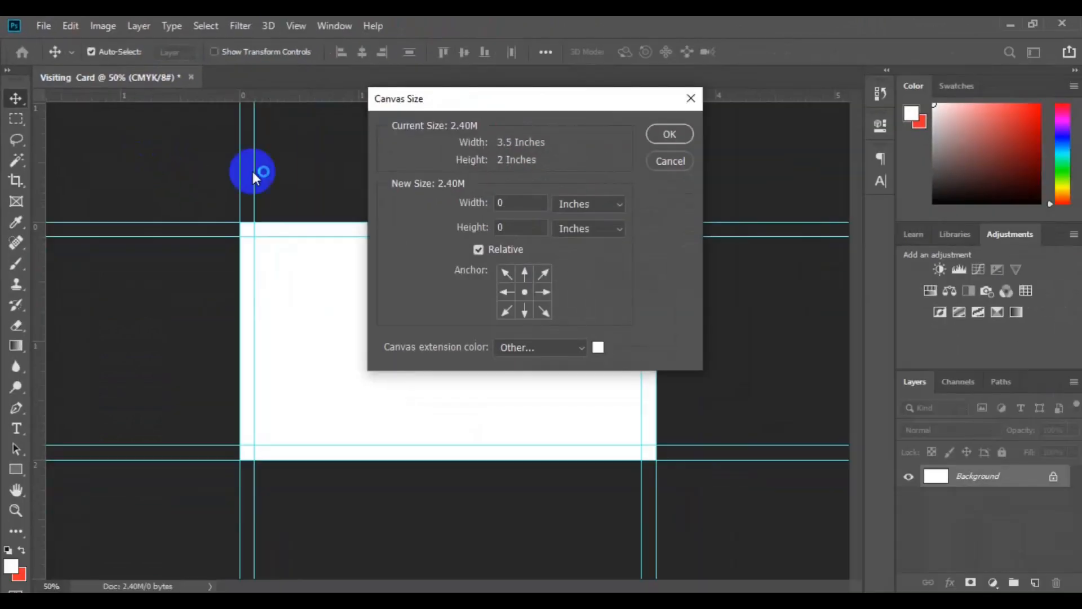
pyautogui.click(528, 204)
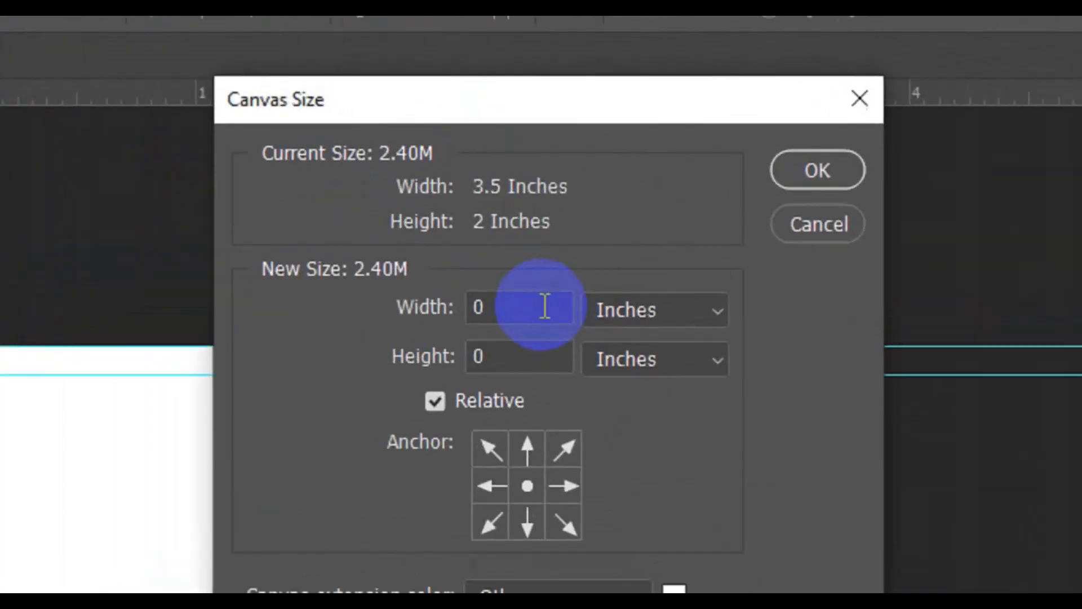
pyautogui.click(537, 237)
pyautogui.write('.25')
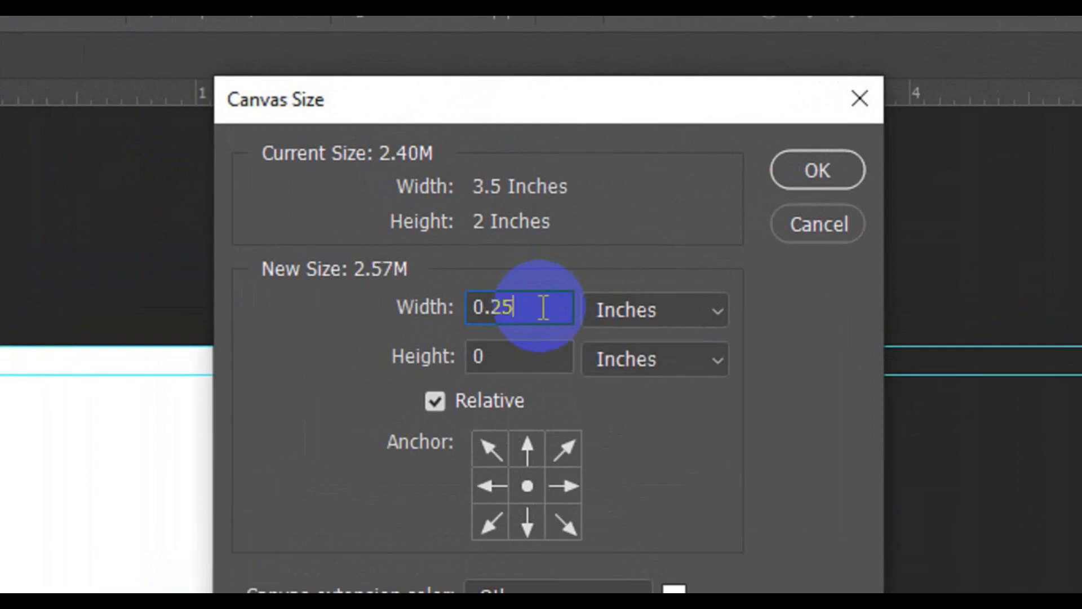
pyautogui.click(535, 358)
pyautogui.write('.25')
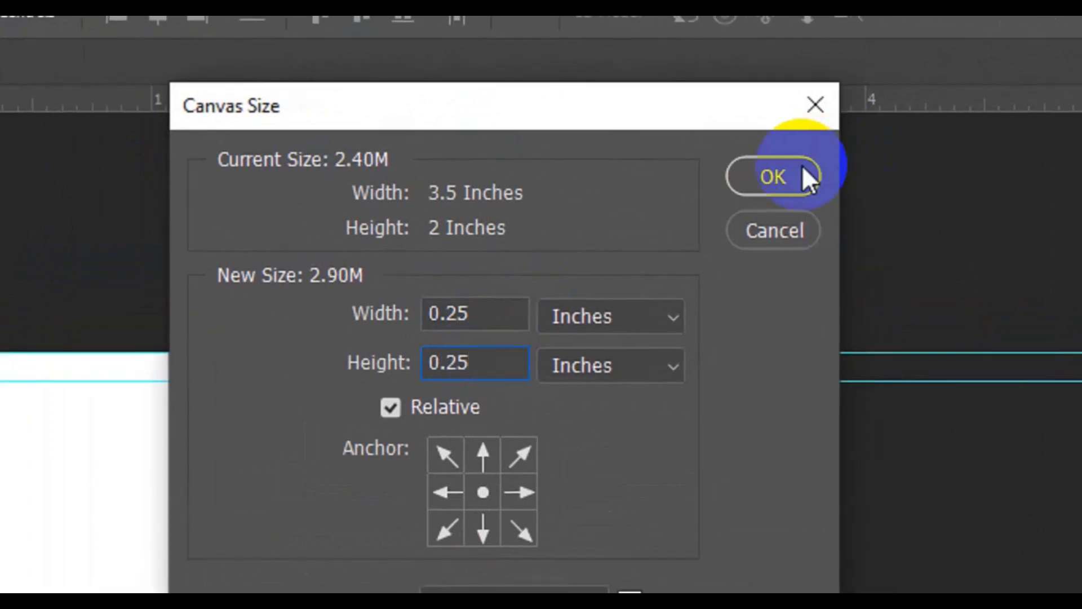
pyautogui.click(828, 172)
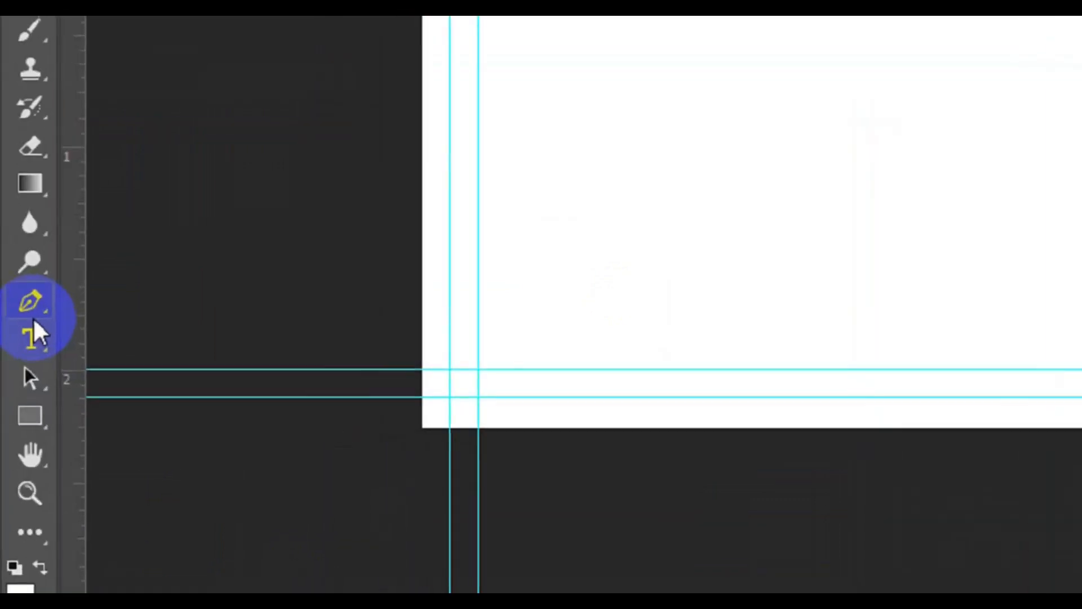
# Step: Choose the standard Pen Tool from the pen tool flyout
pyautogui.click(16, 417)
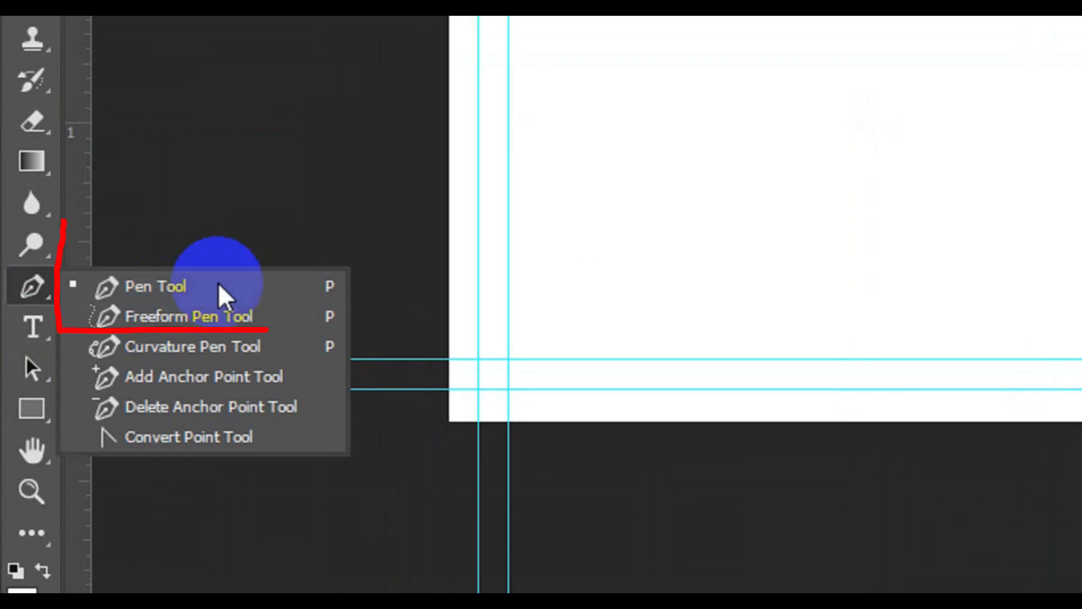
pyautogui.click(220, 290)
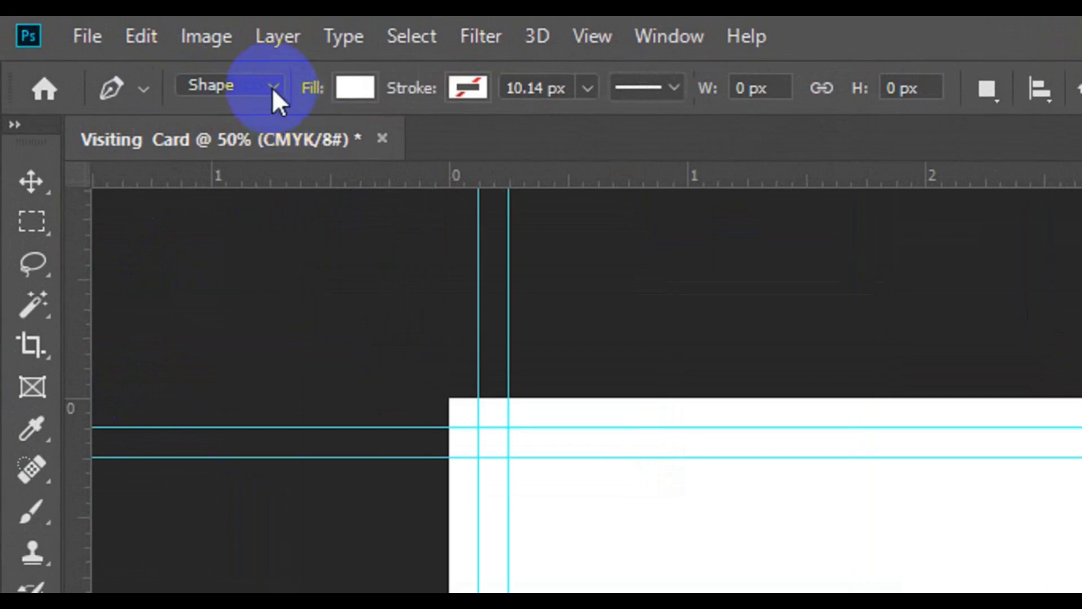
# Step: Set the Pen to Shape mode with a grey fill
pyautogui.click(272, 86)
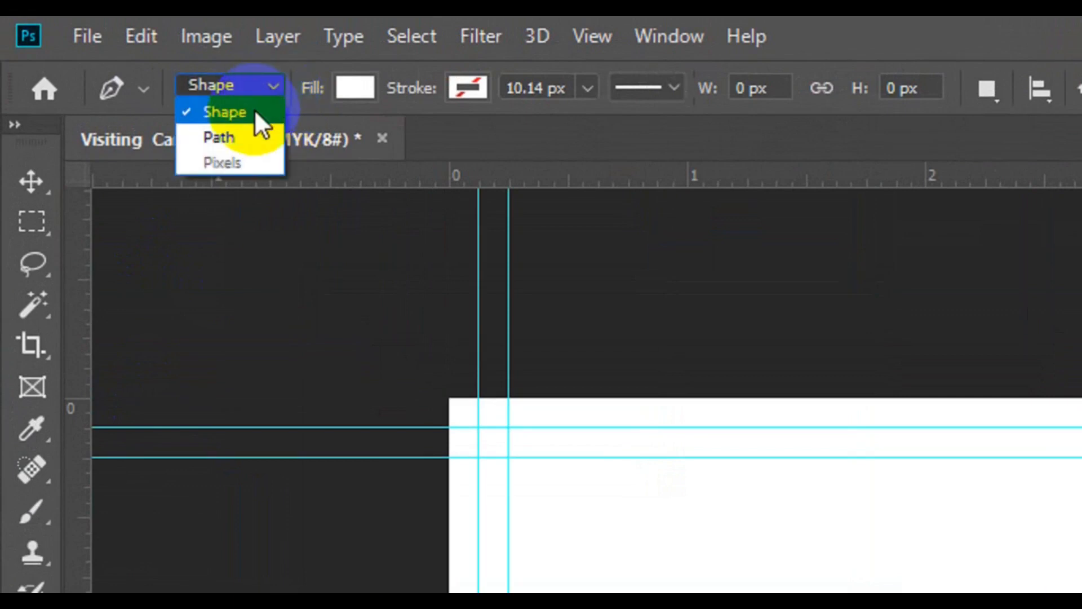
pyautogui.click(255, 111)
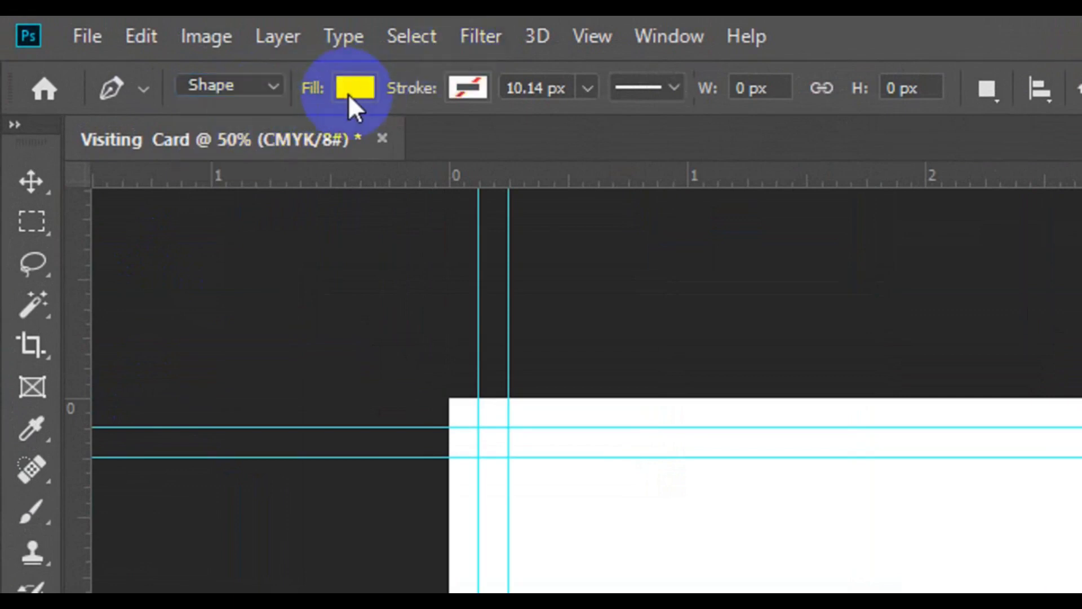
pyautogui.click(347, 93)
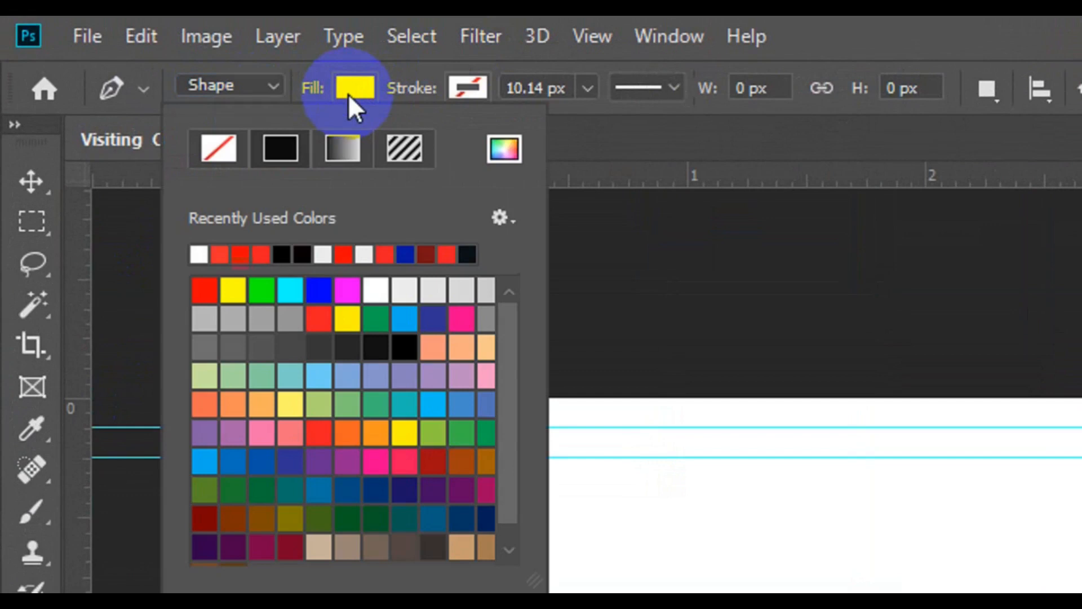
pyautogui.click(261, 321)
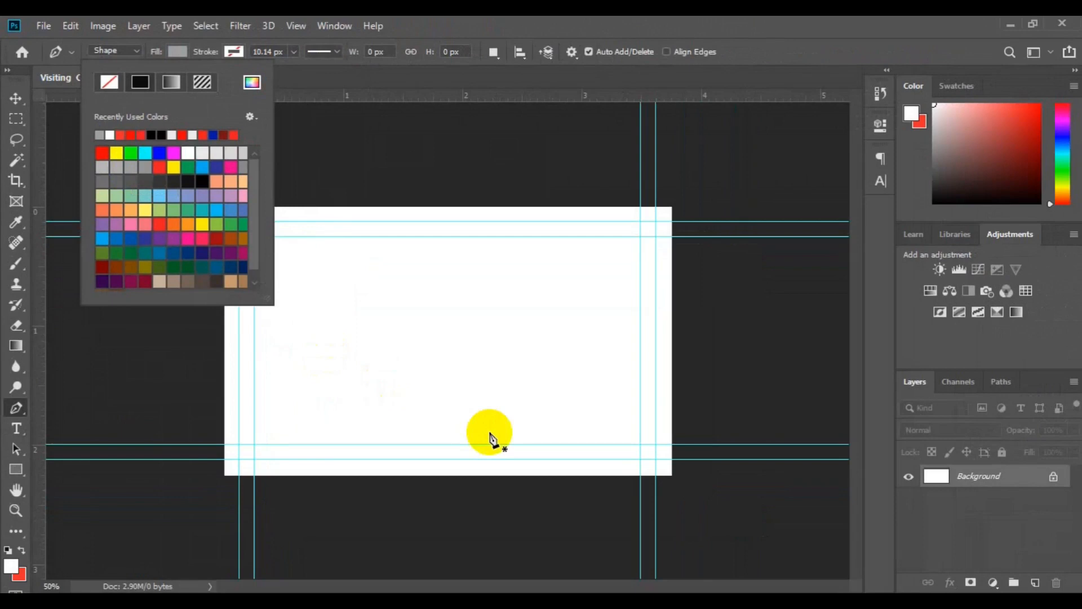
# Step: Draw a closed triangle from the card's bottom edge up to near its centre
pyautogui.click(530, 479)
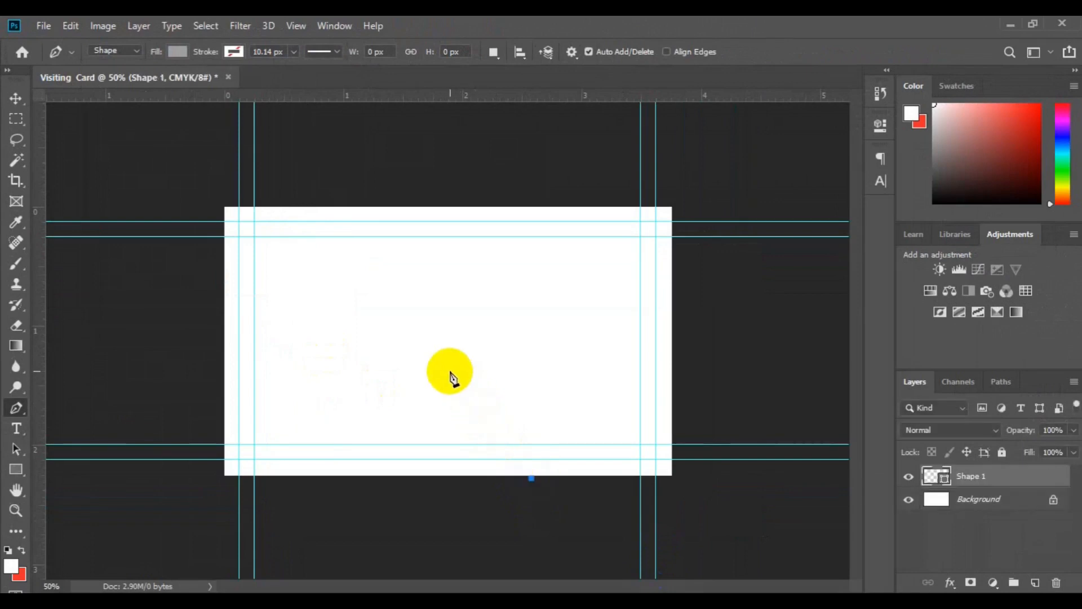
pyautogui.click(430, 346)
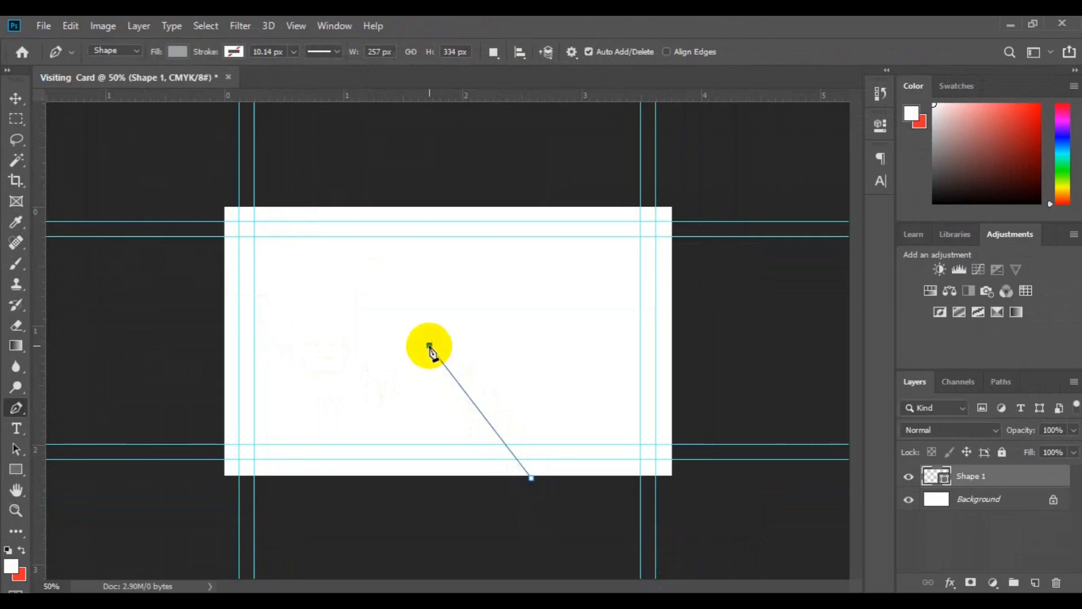
pyautogui.click(468, 490)
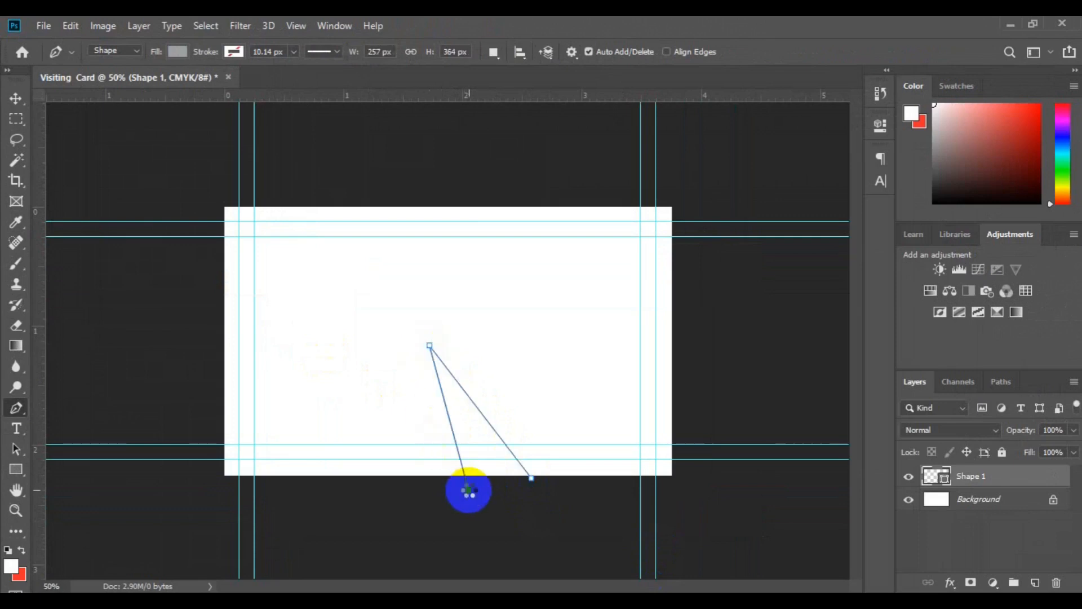
pyautogui.click(532, 479)
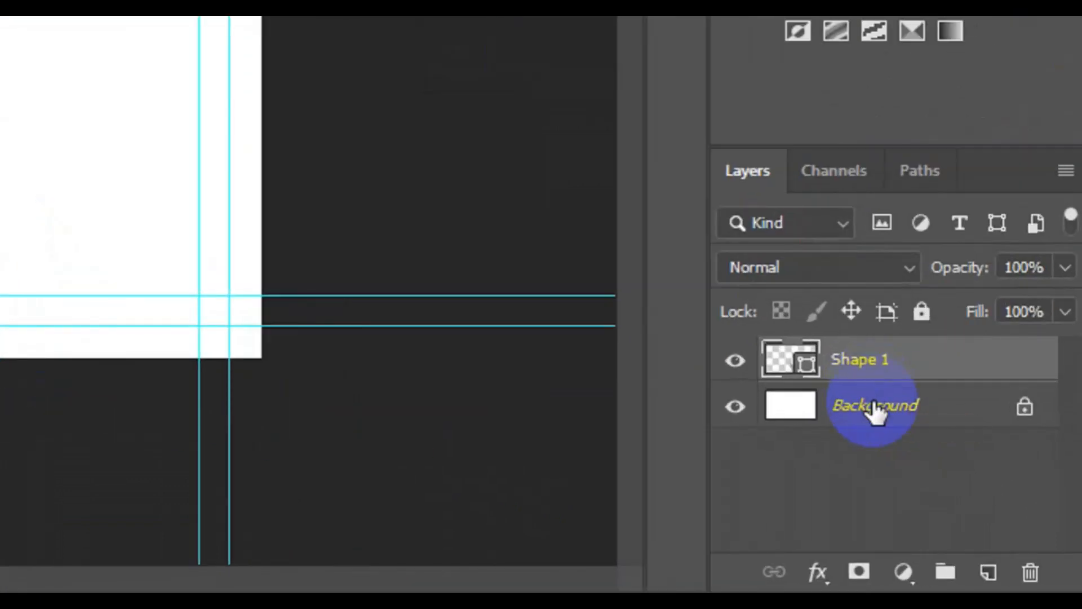
# Step: Draw a closed slanted stripe from the triangle's tip up to the card's top edge
pyautogui.click(874, 411)
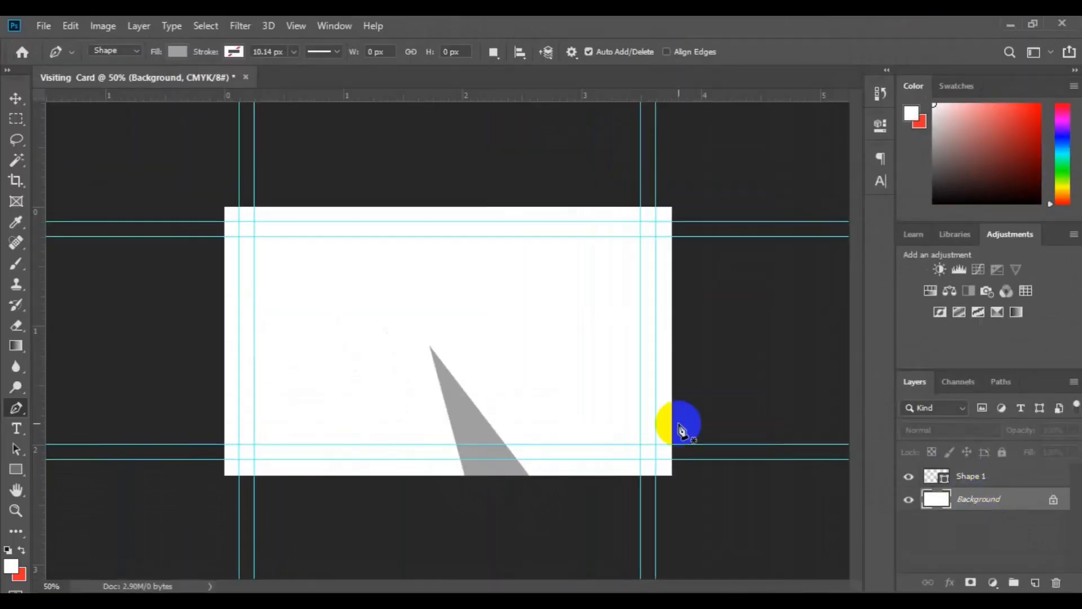
pyautogui.hotkey('ctrl', '+')
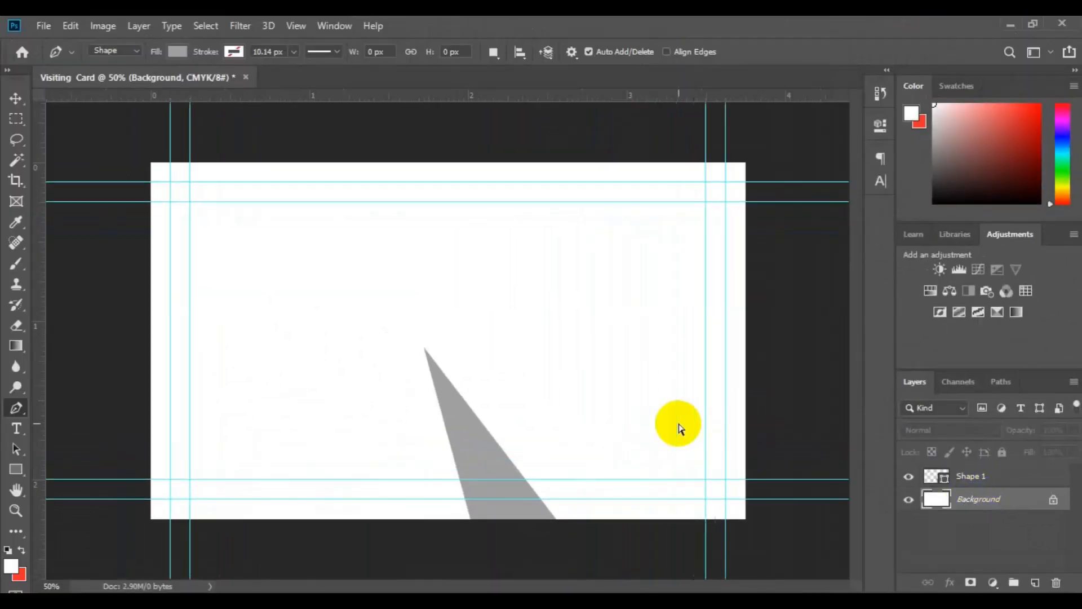
pyautogui.click(426, 349)
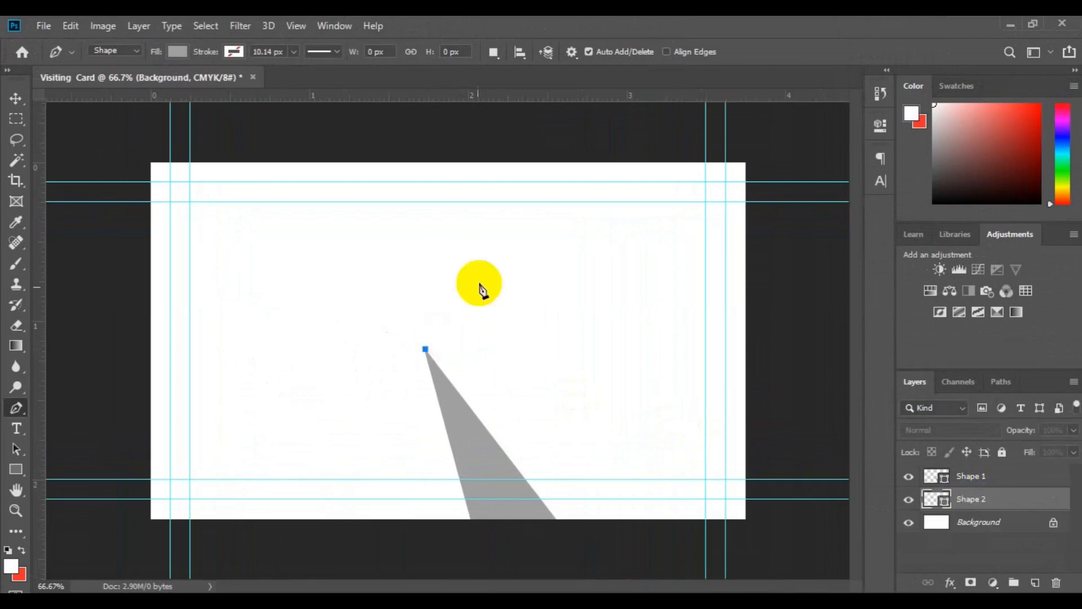
pyautogui.click(514, 162)
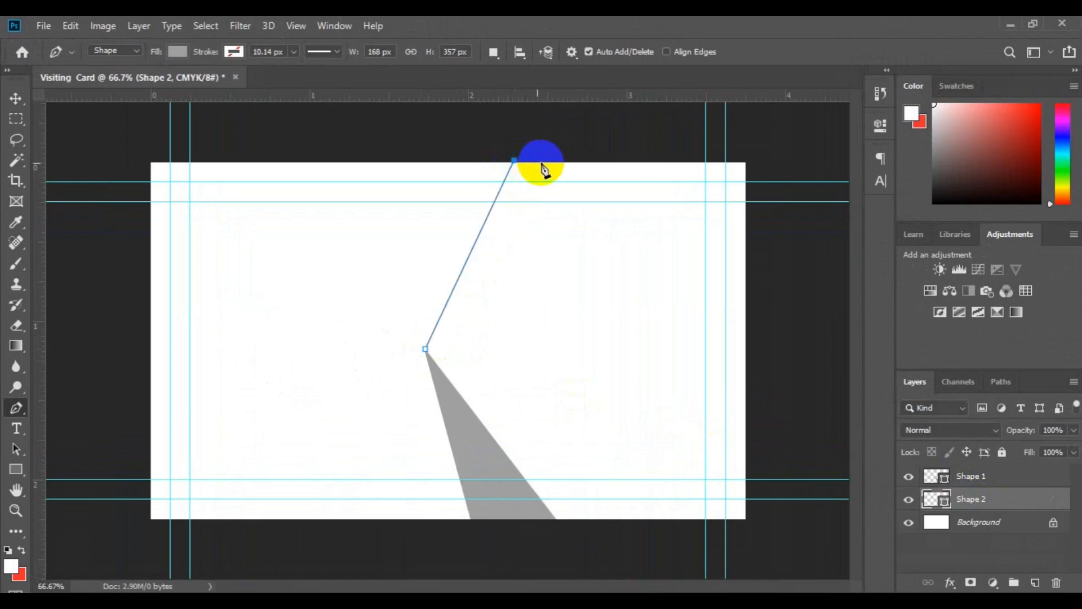
pyautogui.click(542, 164)
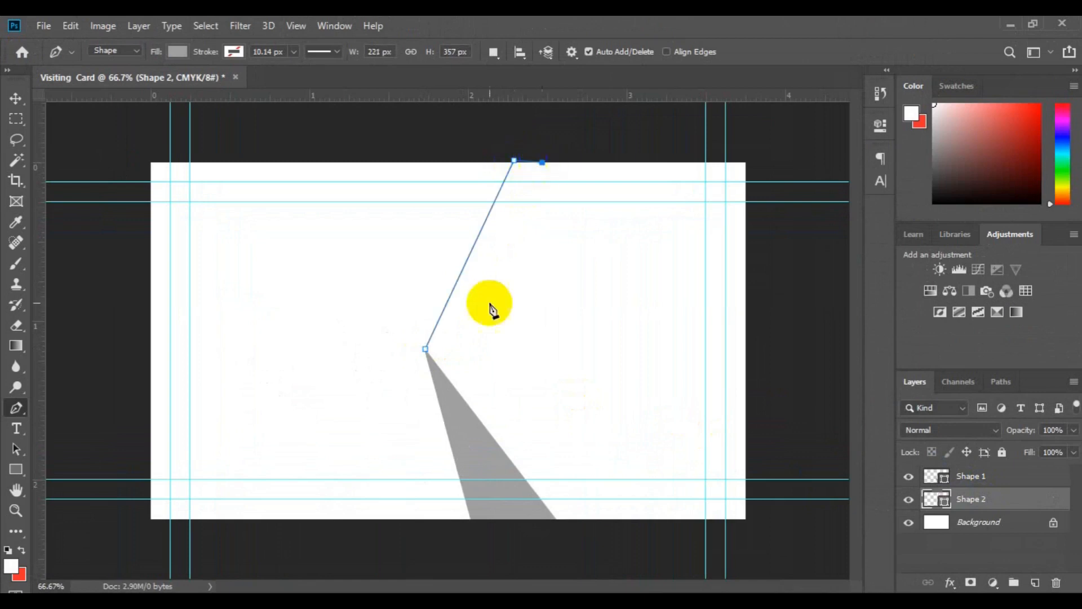
pyautogui.click(445, 375)
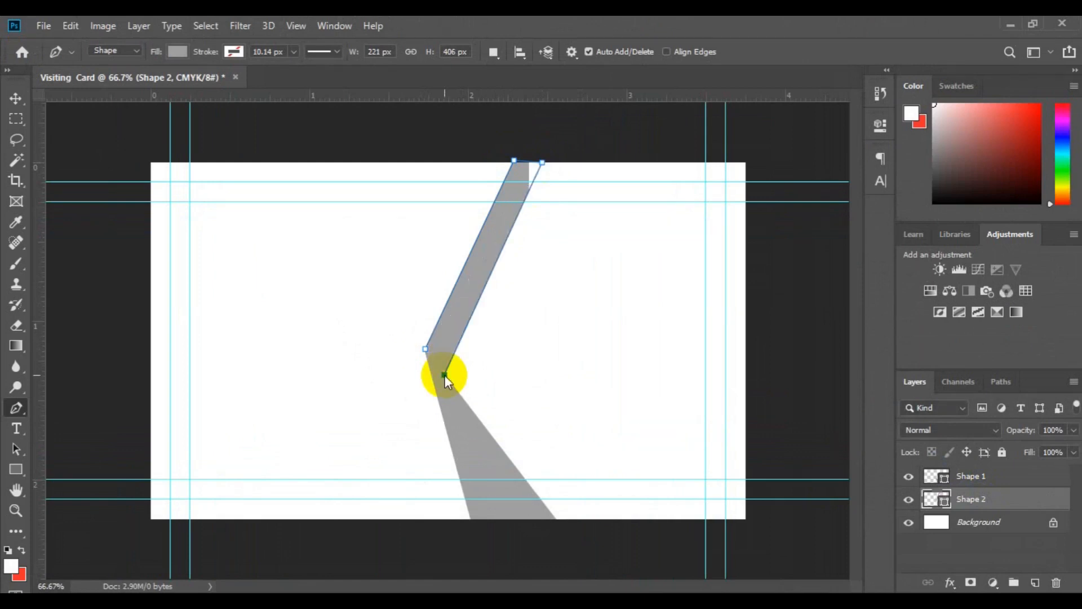
pyautogui.hotkey('ctrl', 'Down')
pyautogui.hotkey('ctrl', 'Down')
pyautogui.hotkey('ctrl', 'Down')
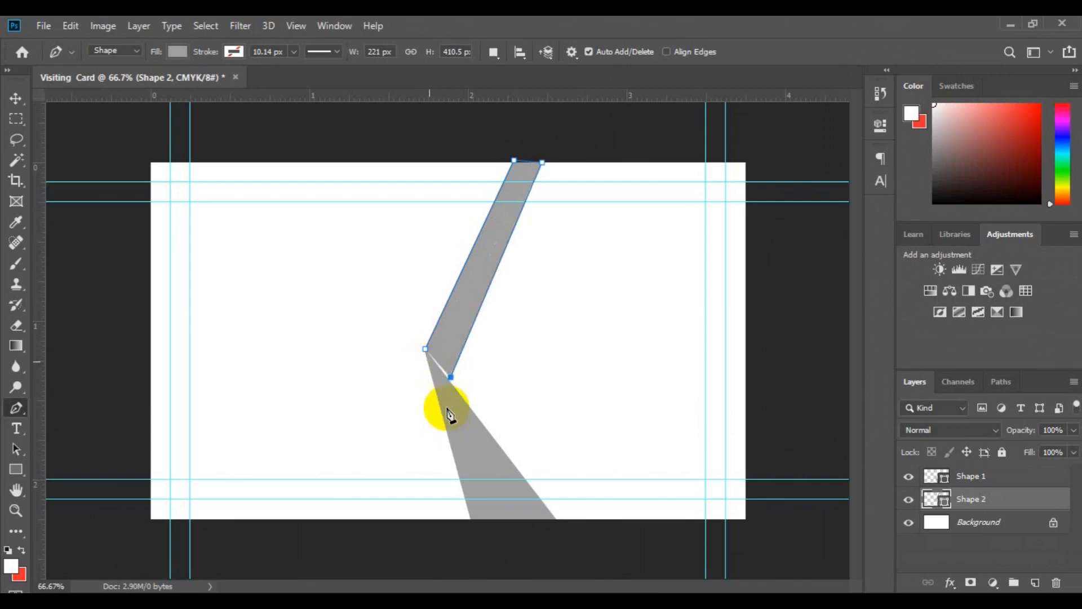
pyautogui.click(445, 392)
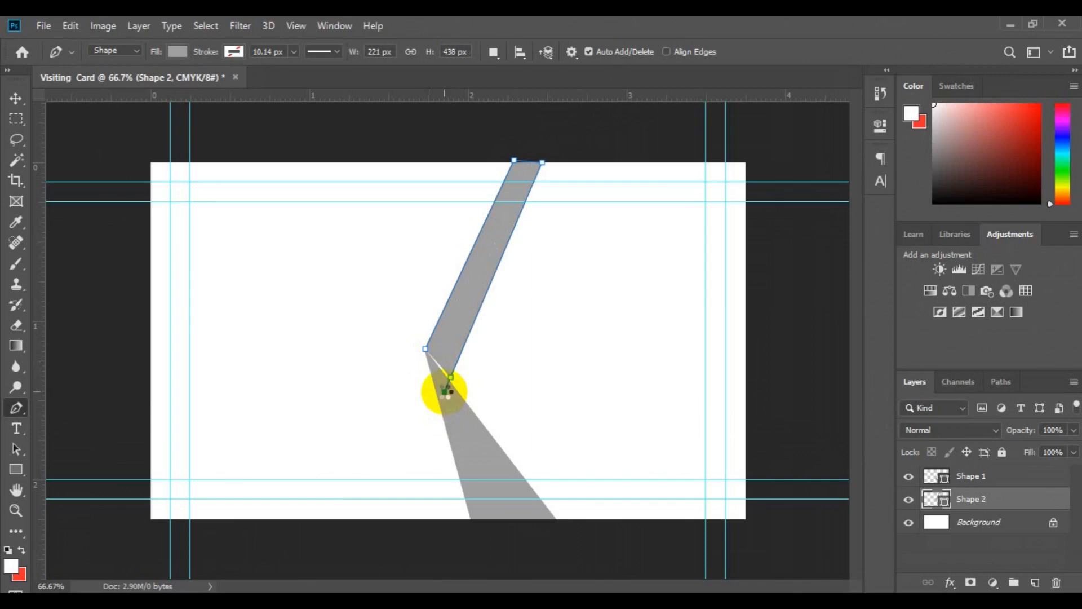
pyautogui.click(425, 350)
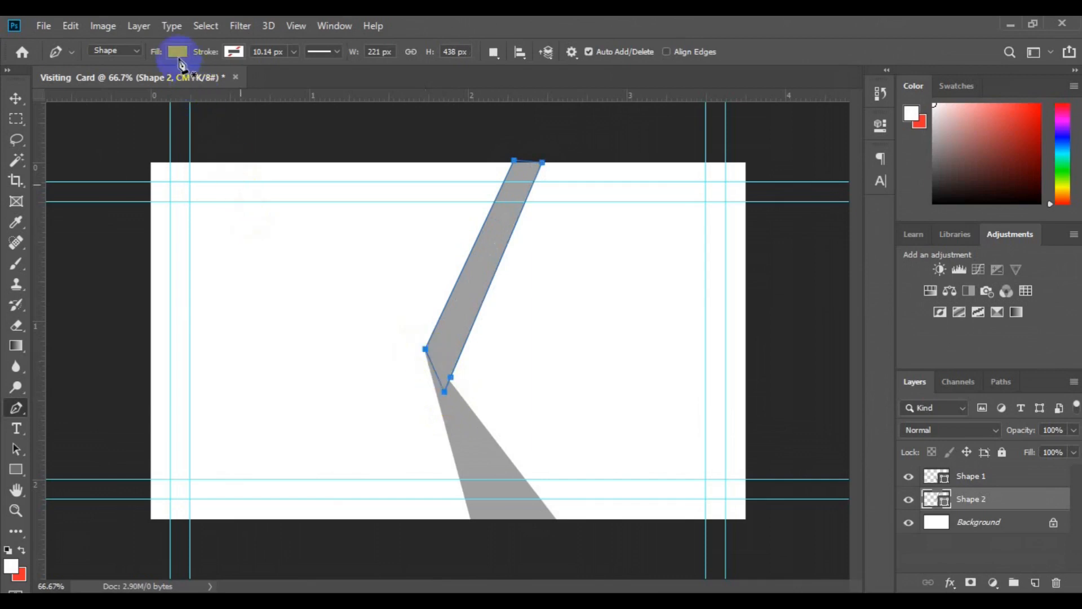
# Step: Give the new stripe a dark charcoal fill
pyautogui.click(178, 52)
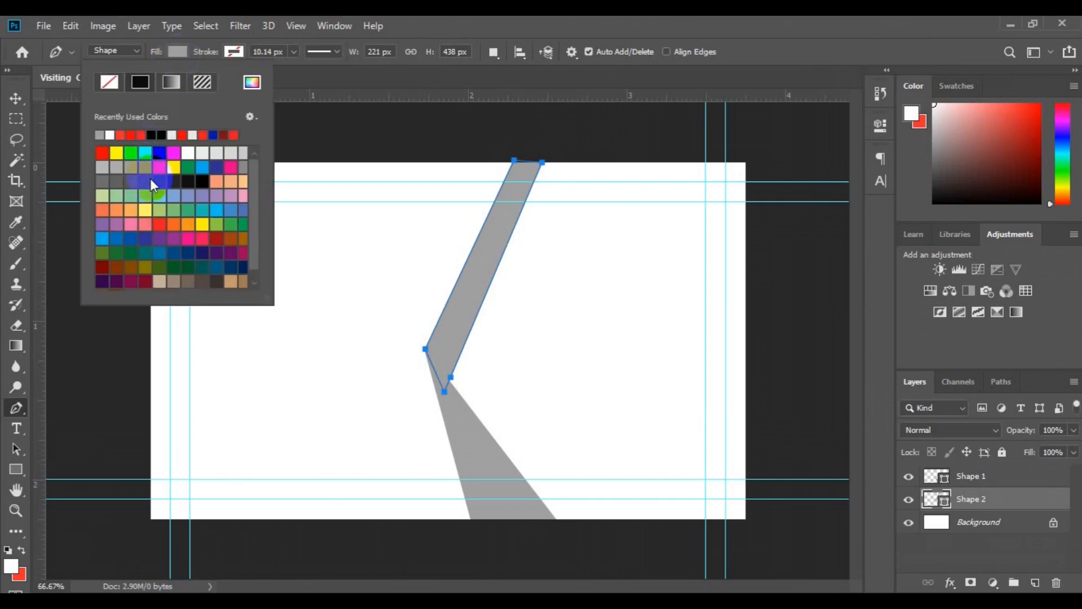
pyautogui.click(149, 180)
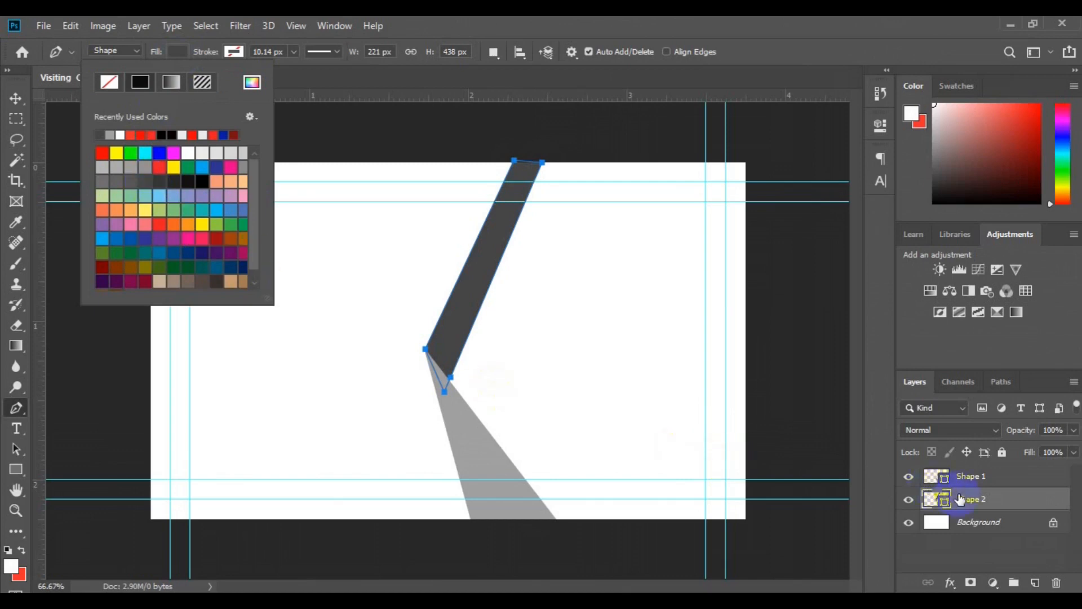
pyautogui.click(970, 480)
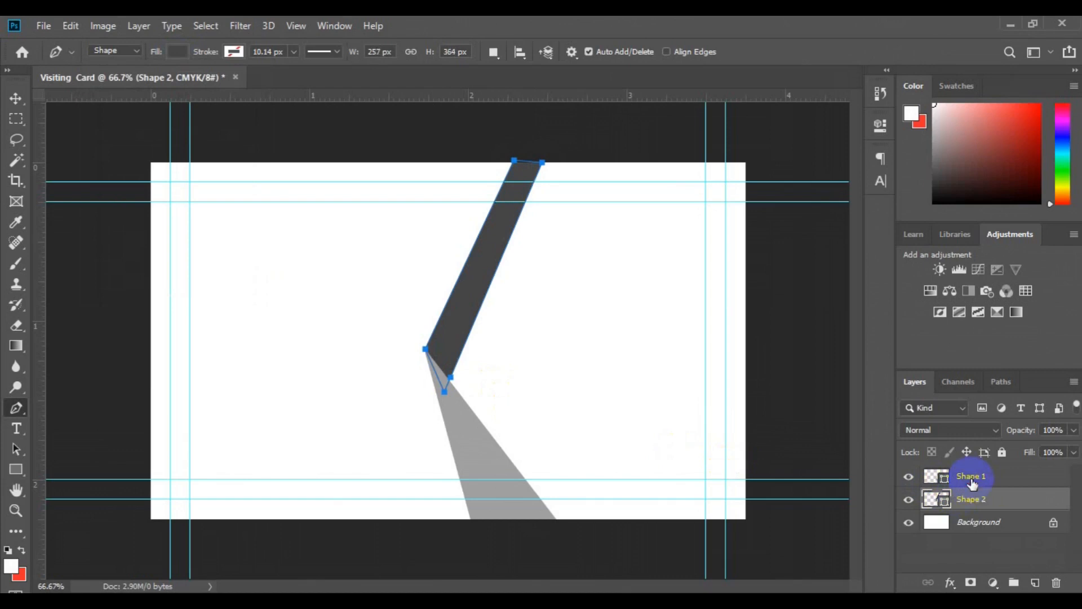
# Step: On a new layer above Shape 1, draw a black three-point triangle from the stripe's bend to the card's bottom edge
pyautogui.click(970, 479)
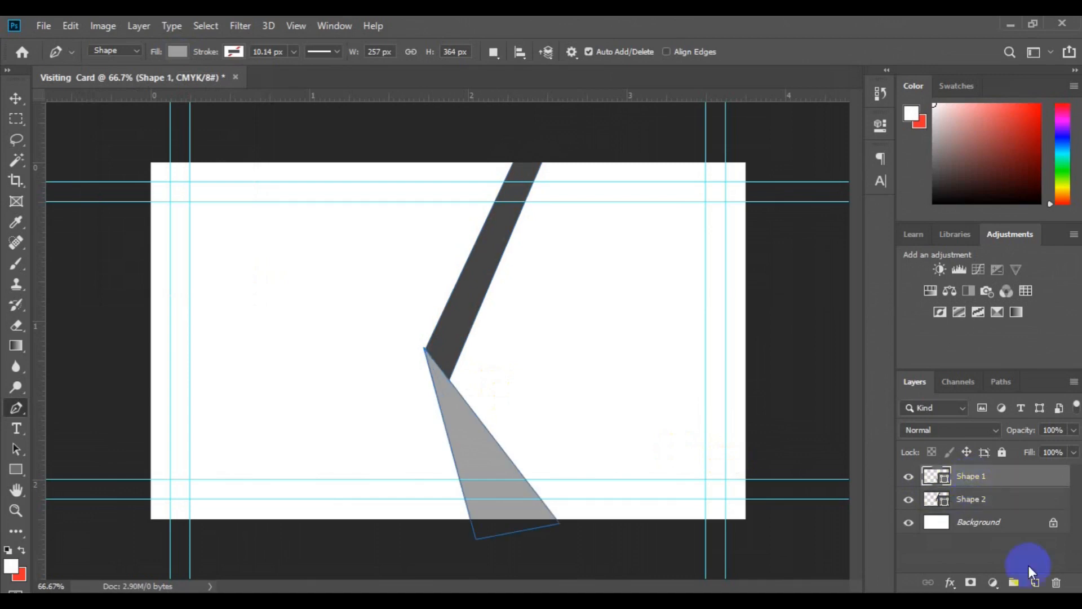
pyautogui.click(1030, 583)
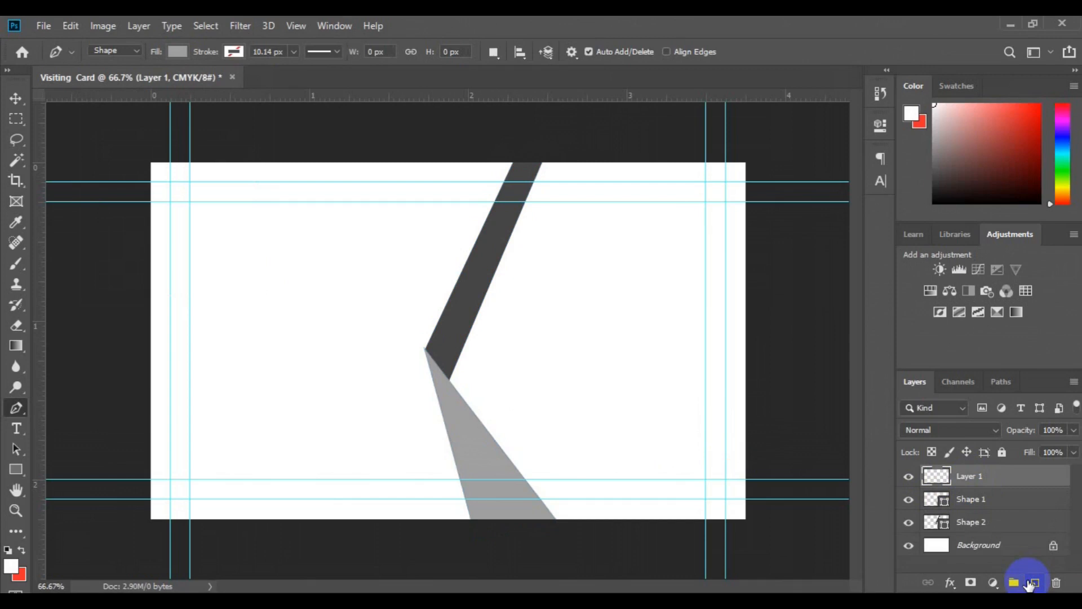
pyautogui.click(467, 404)
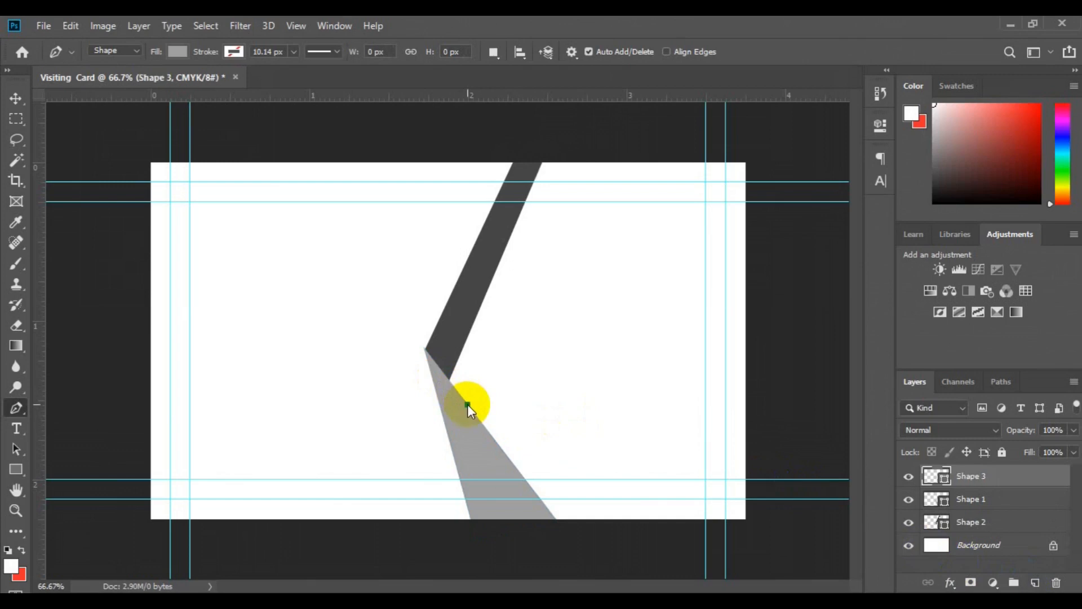
pyautogui.click(476, 520)
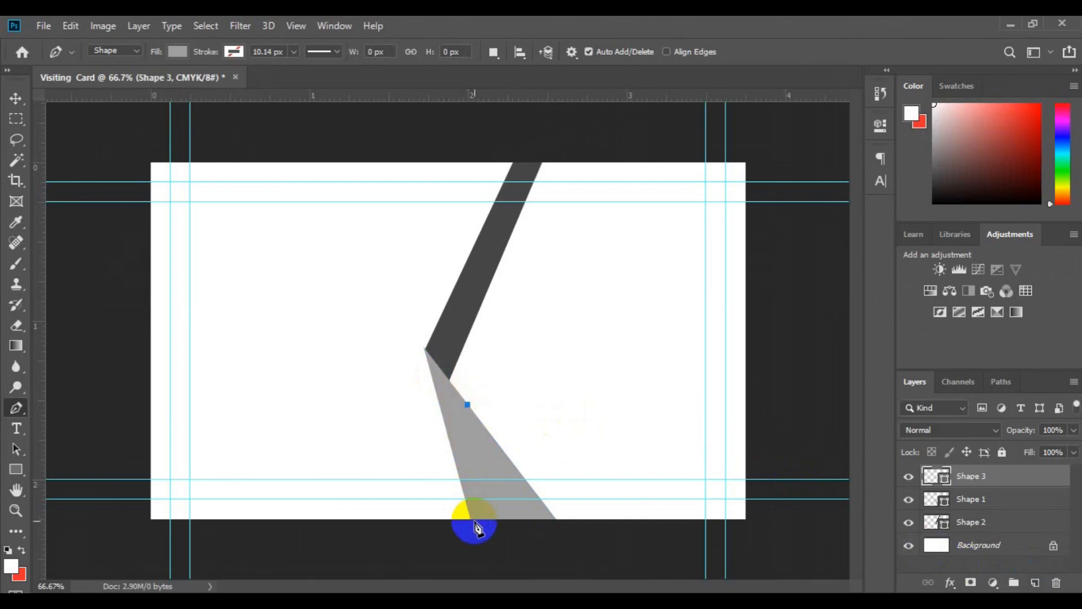
pyautogui.click(471, 519)
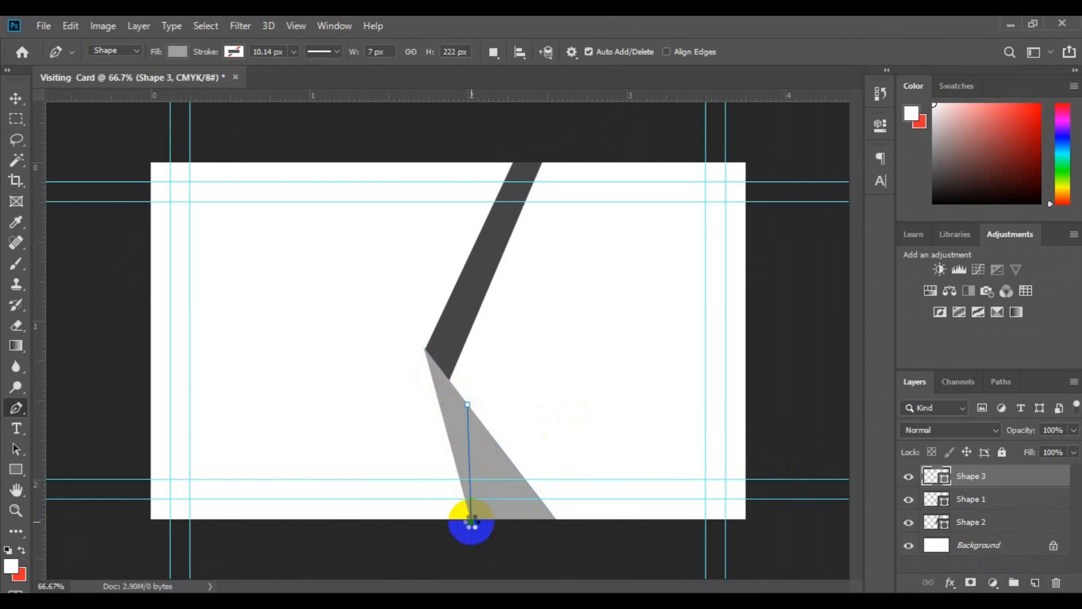
pyautogui.click(425, 350)
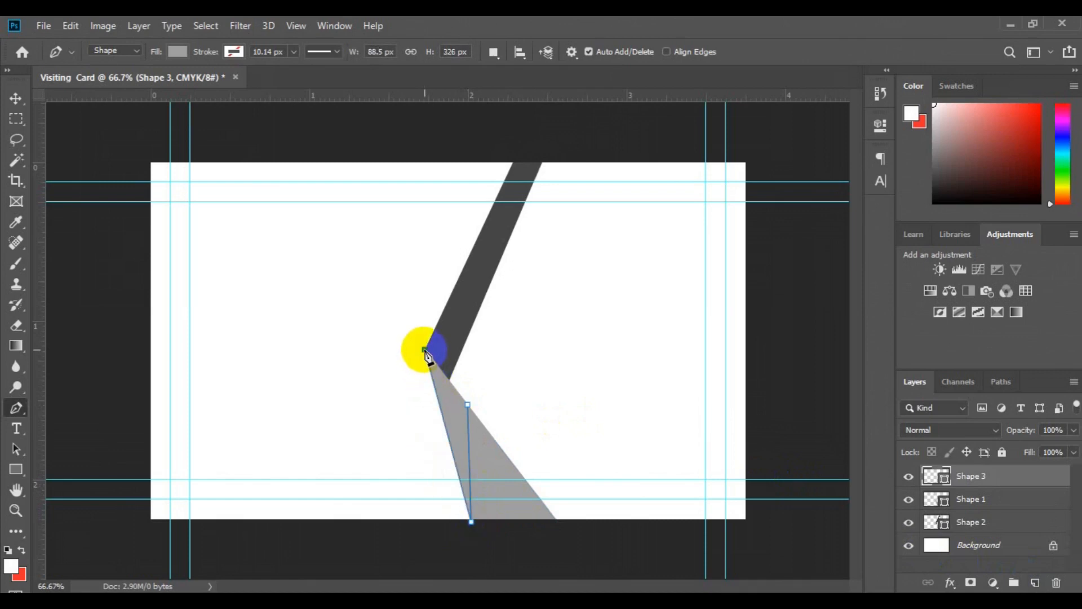
pyautogui.click(468, 405)
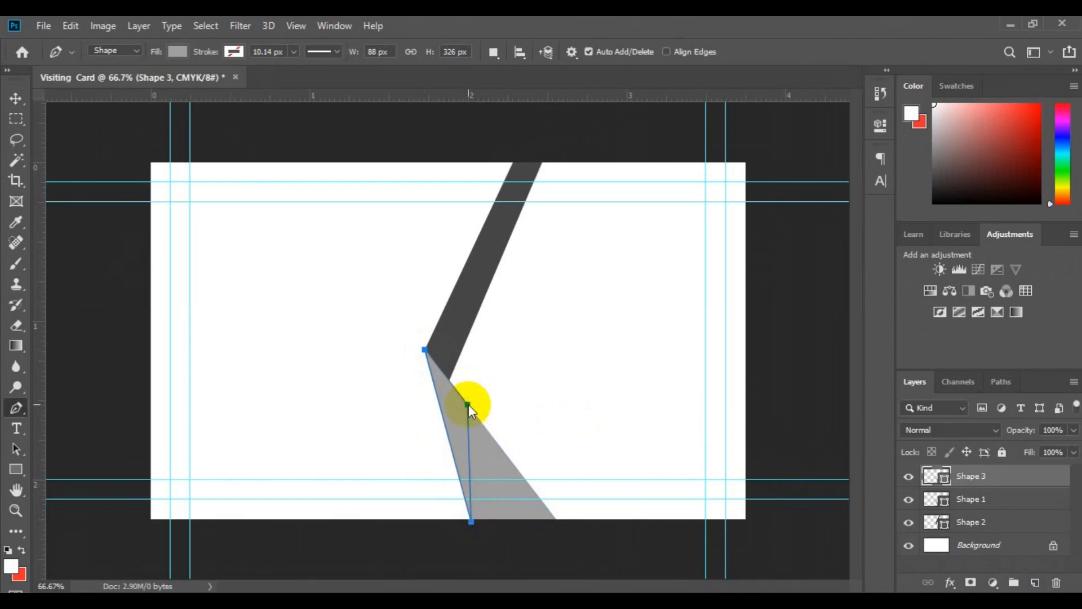
pyautogui.click(181, 53)
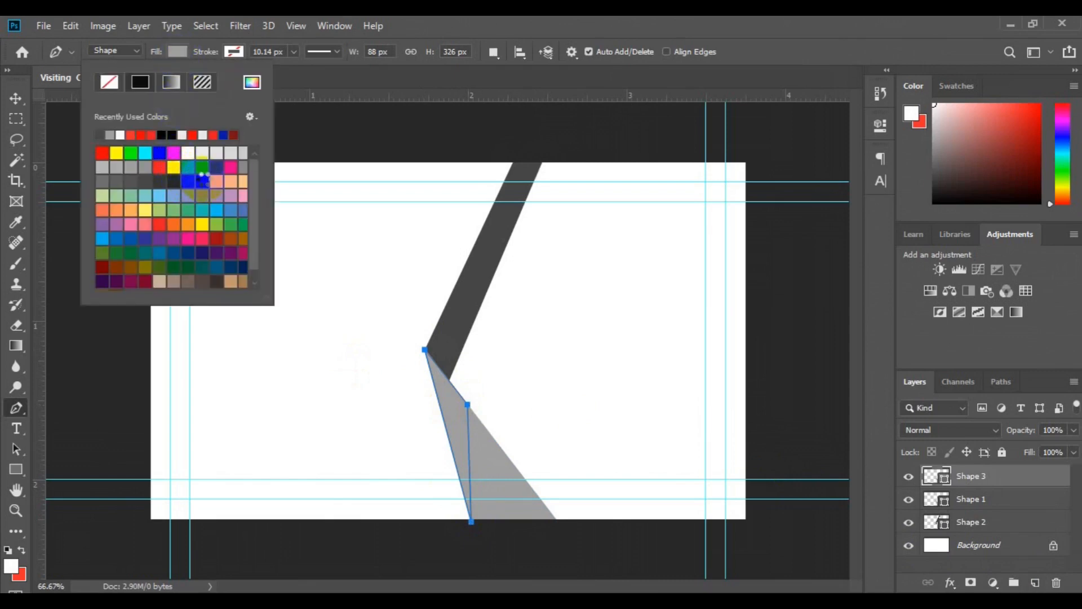
pyautogui.click(204, 179)
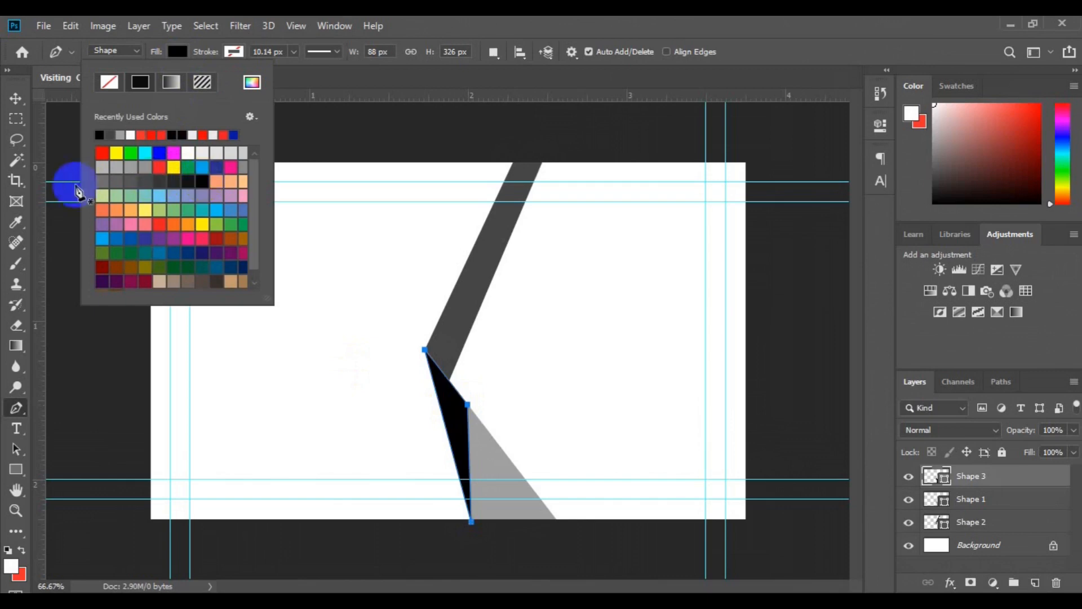
pyautogui.click(19, 95)
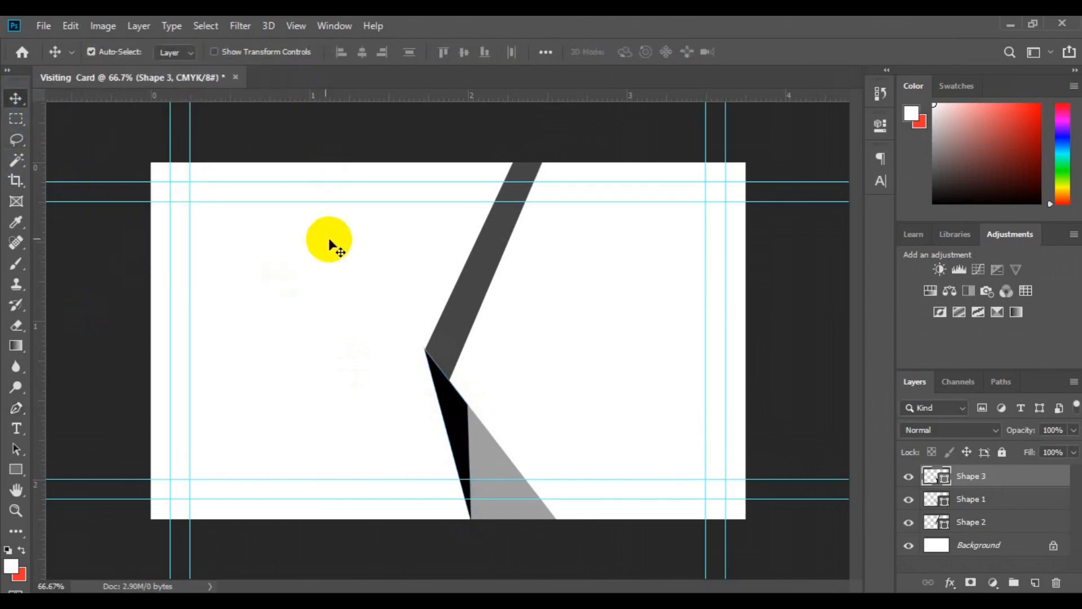
# Step: Skew and slightly rotate the Shape 2 dark stripe so its top leans further left, then commit
pyautogui.click(470, 276)
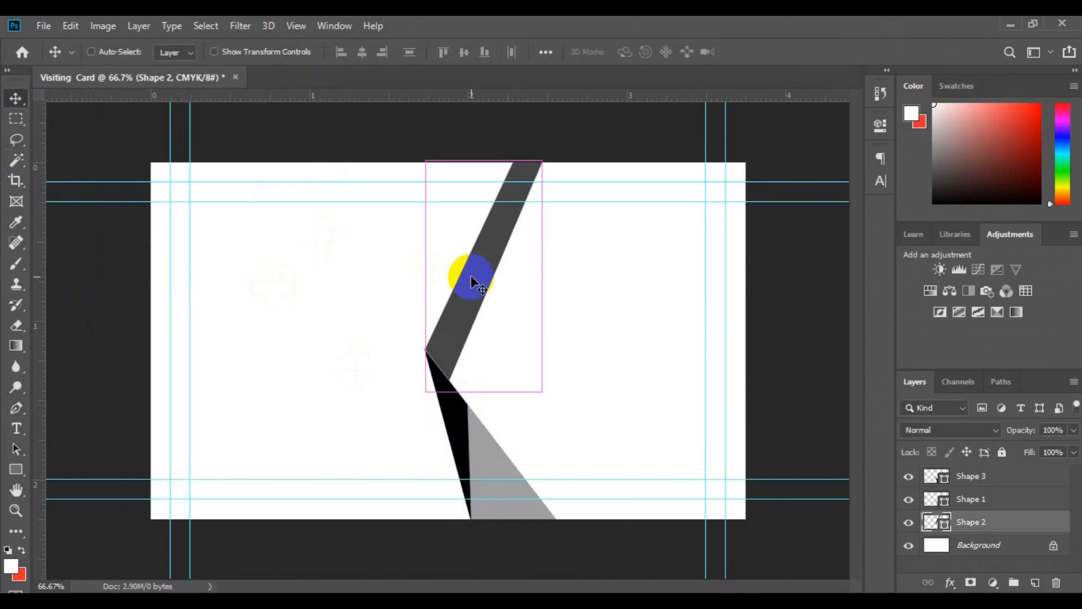
pyautogui.hotkey('ctrl', 't')
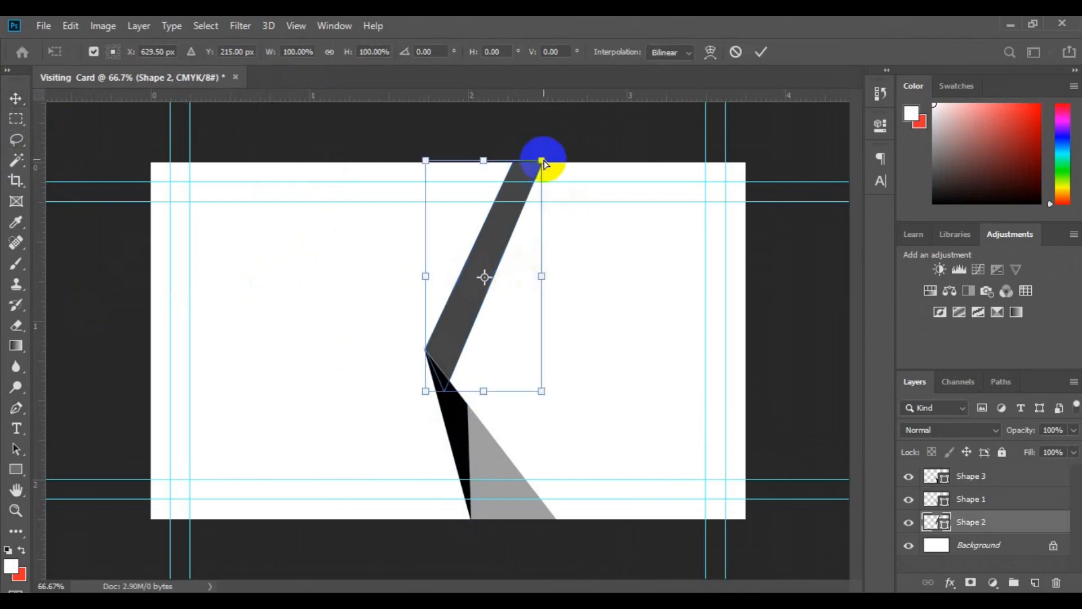
pyautogui.moveTo(542, 161); pyautogui.dragTo(527, 159)
pyautogui.moveTo(541, 390); pyautogui.dragTo(551, 406)
pyautogui.moveTo(555, 161); pyautogui.dragTo(529, 149)
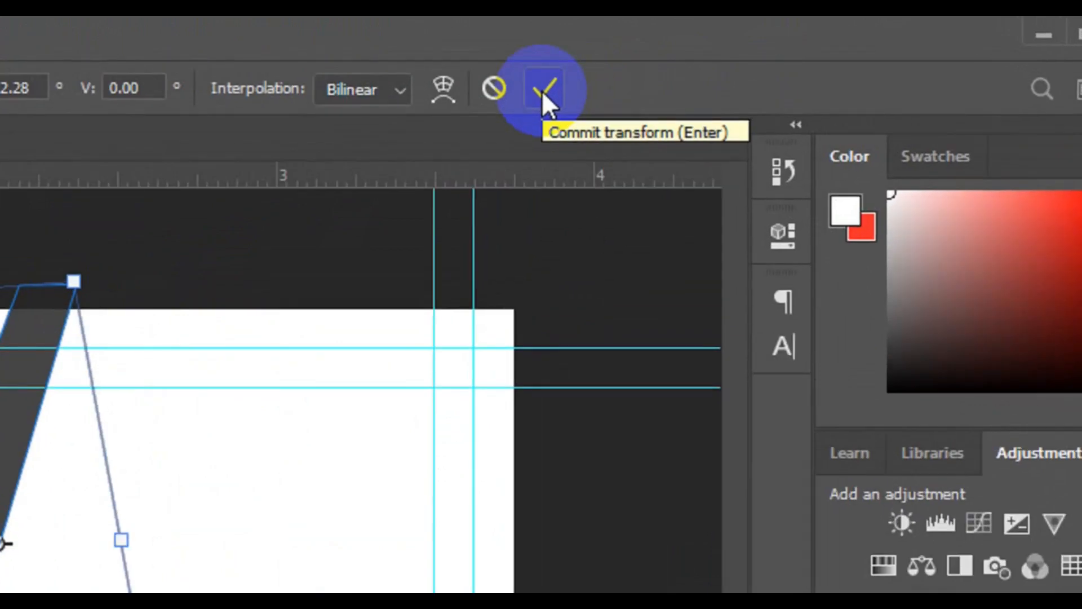
pyautogui.click(541, 88)
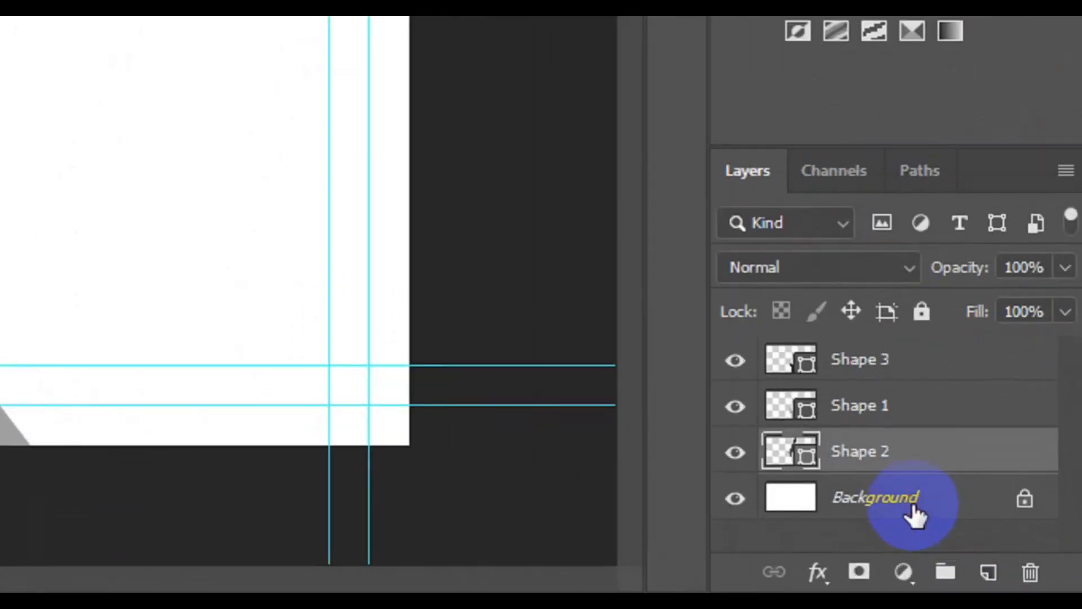
# Step: Set up the standard Pen tool in Shape mode with a grey fill
pyautogui.click(915, 516)
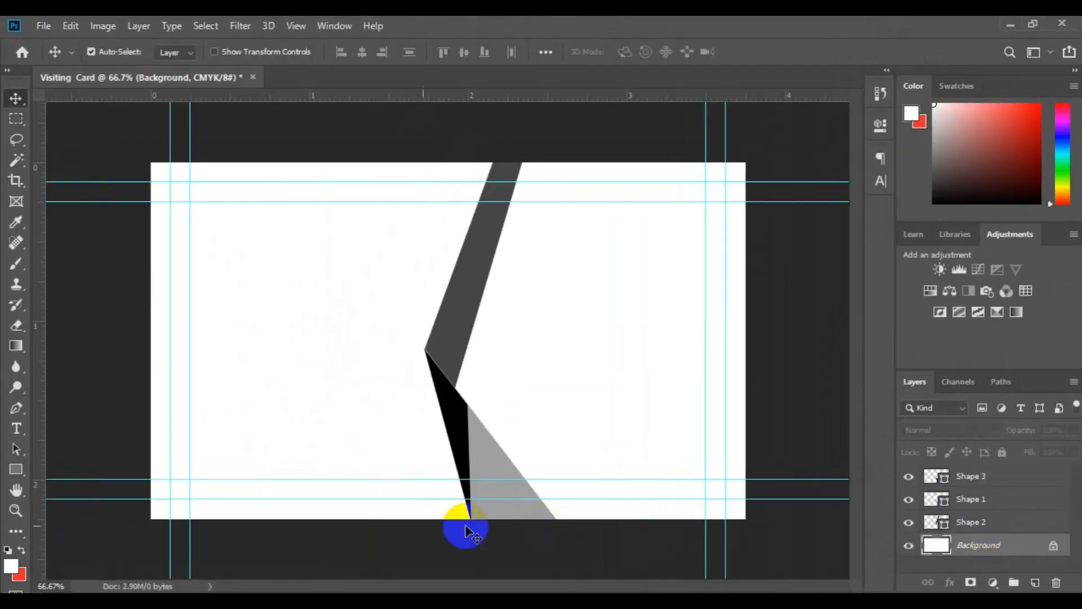
pyautogui.click(14, 416)
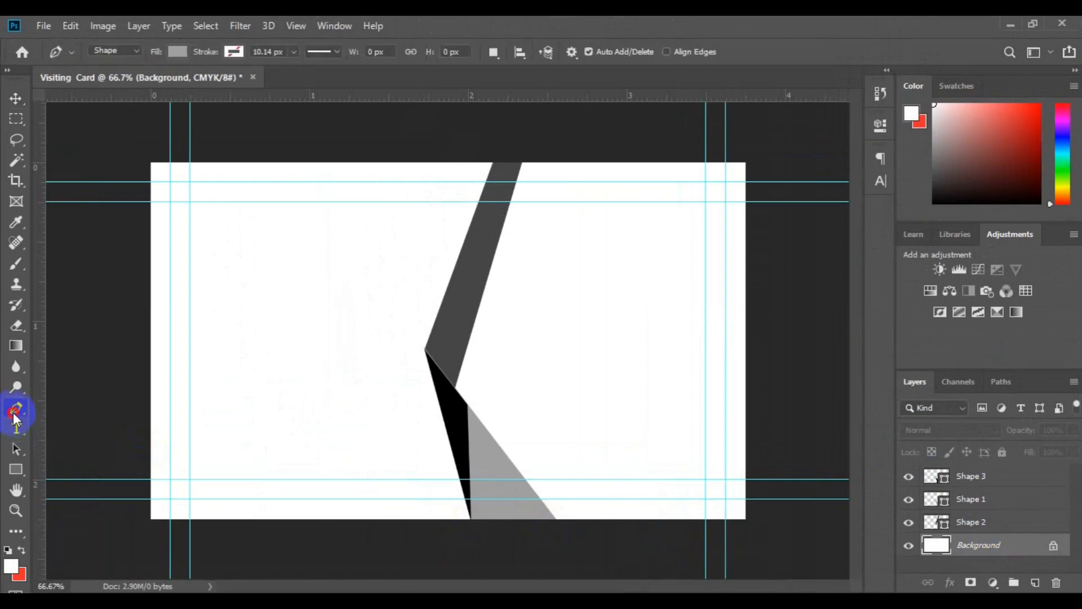
pyautogui.rightClick(14, 415)
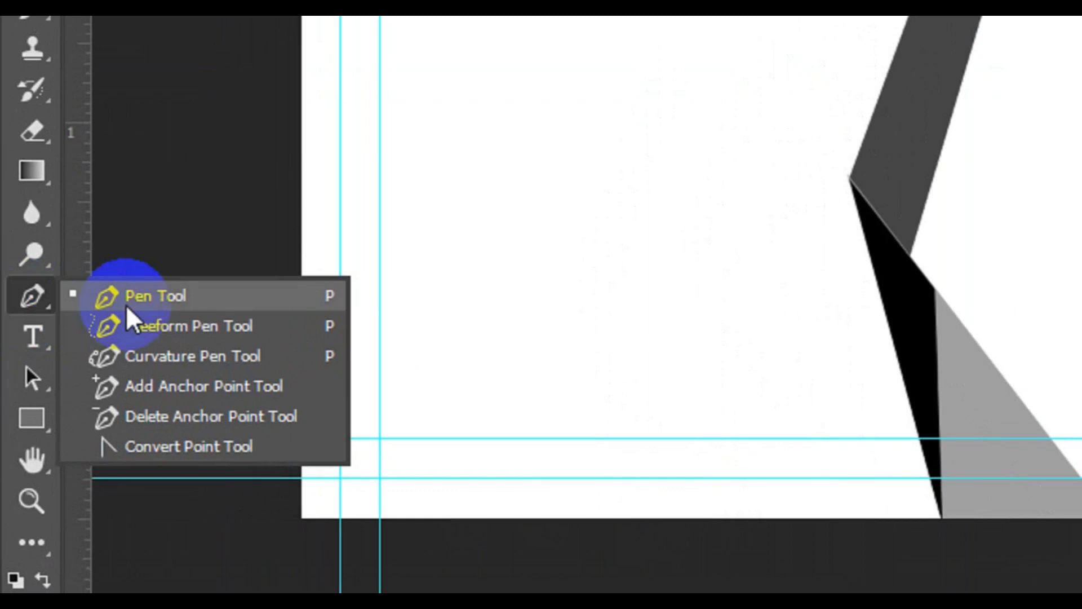
pyautogui.click(128, 304)
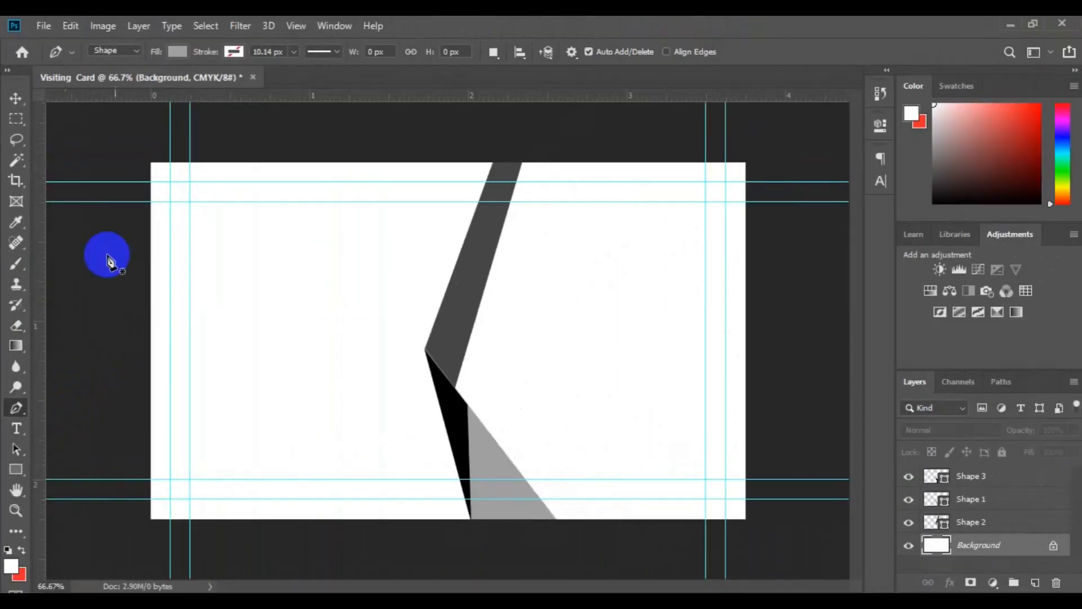
pyautogui.click(178, 57)
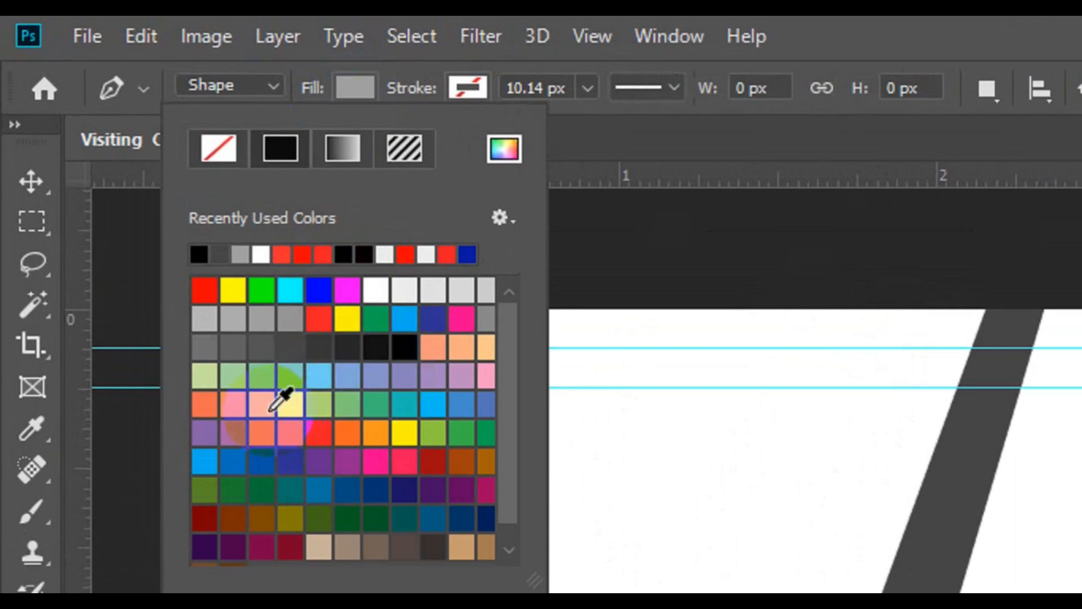
pyautogui.click(487, 316)
pyautogui.click(233, 144)
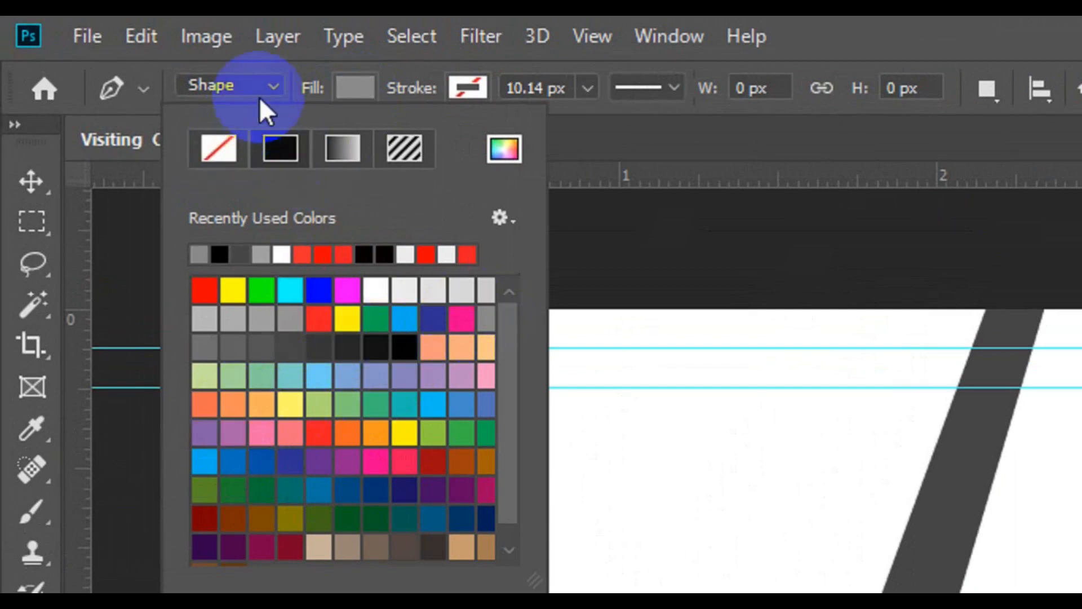
pyautogui.click(276, 90)
pyautogui.click(264, 111)
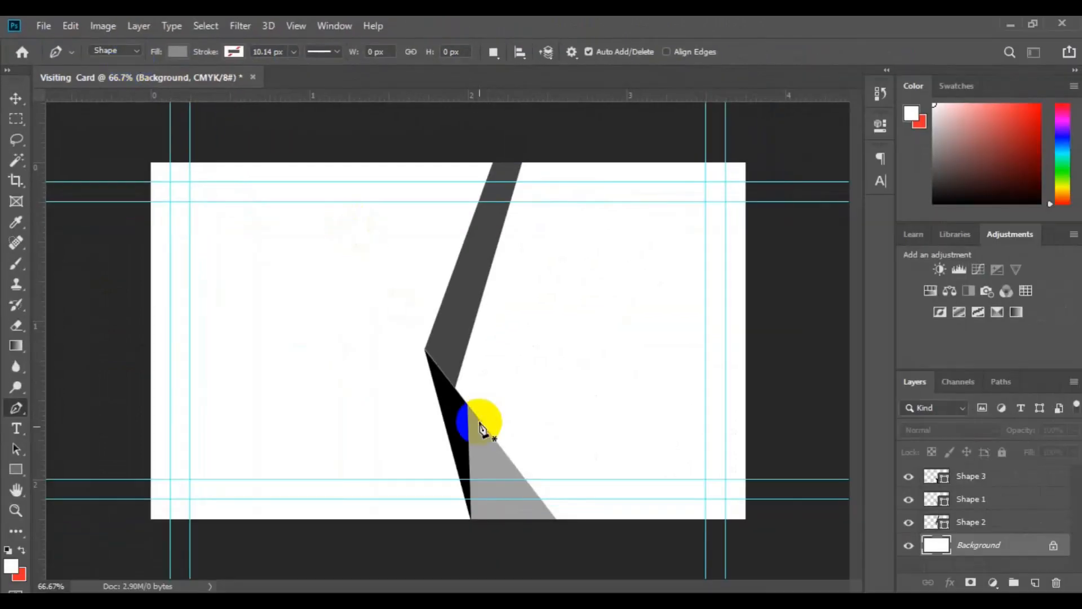
# Step: Outline a grey polygon covering the card's right side, bordered on the left by the stripe and sliver
pyautogui.click(451, 419)
pyautogui.click(444, 329)
pyautogui.click(486, 219)
pyautogui.click(512, 136)
pyautogui.click(740, 128)
pyautogui.click(822, 388)
pyautogui.click(811, 524)
pyautogui.click(556, 561)
pyautogui.click(522, 526)
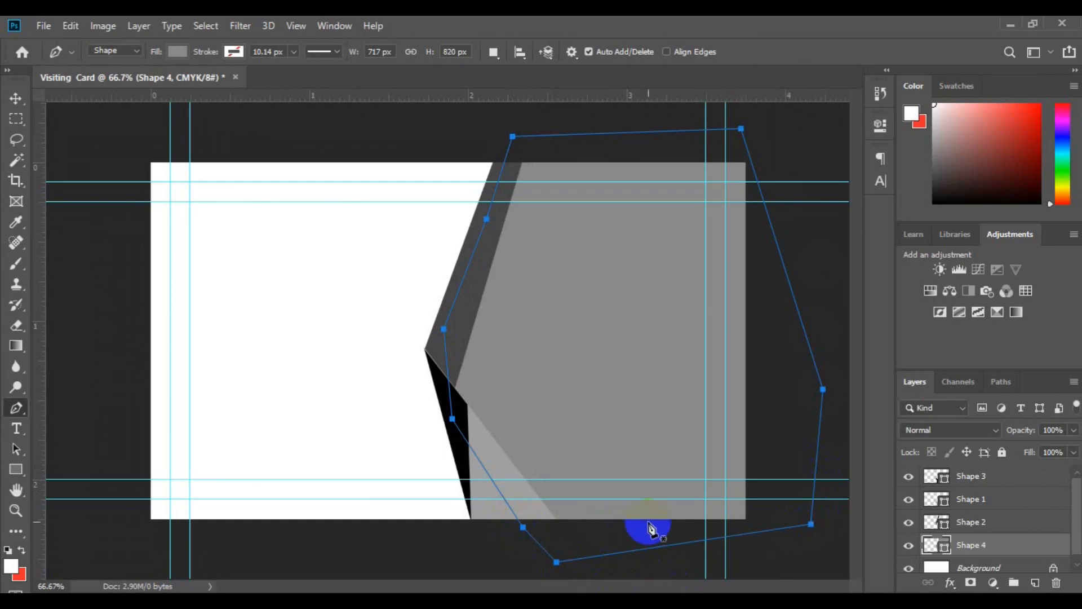
pyautogui.click(1077, 563)
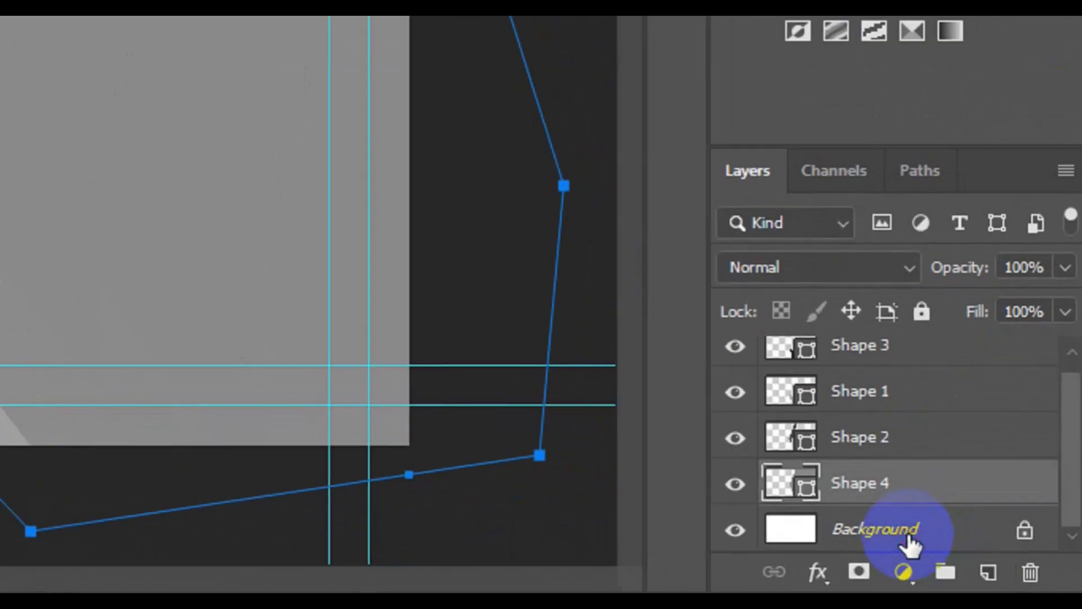
pyautogui.click(908, 542)
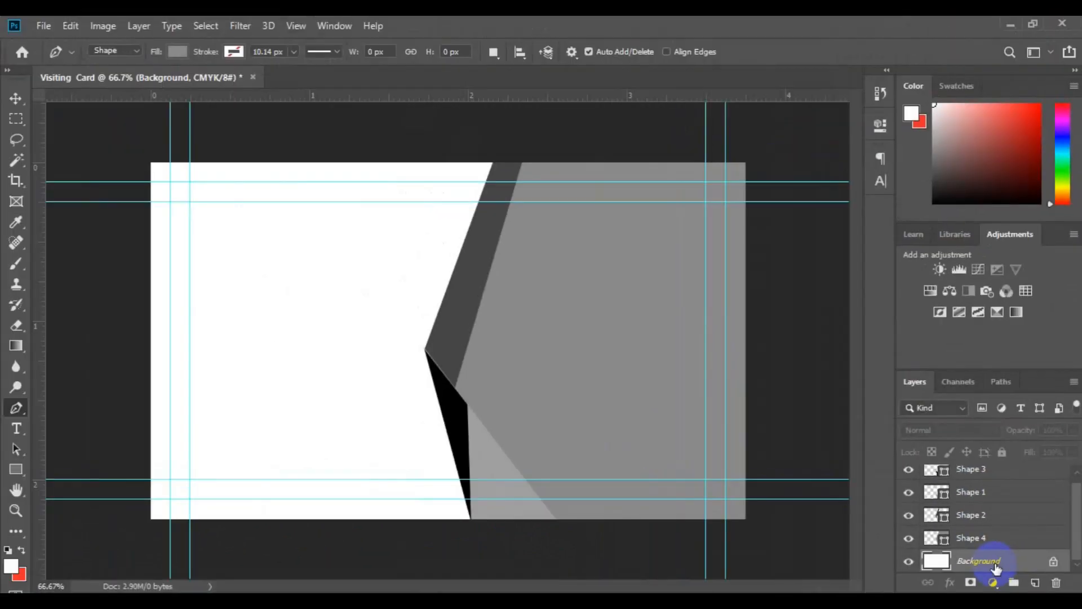
# Step: Outline a closed shape over the card's left side, following the stripe's bend and sliver
pyautogui.click(138, 157)
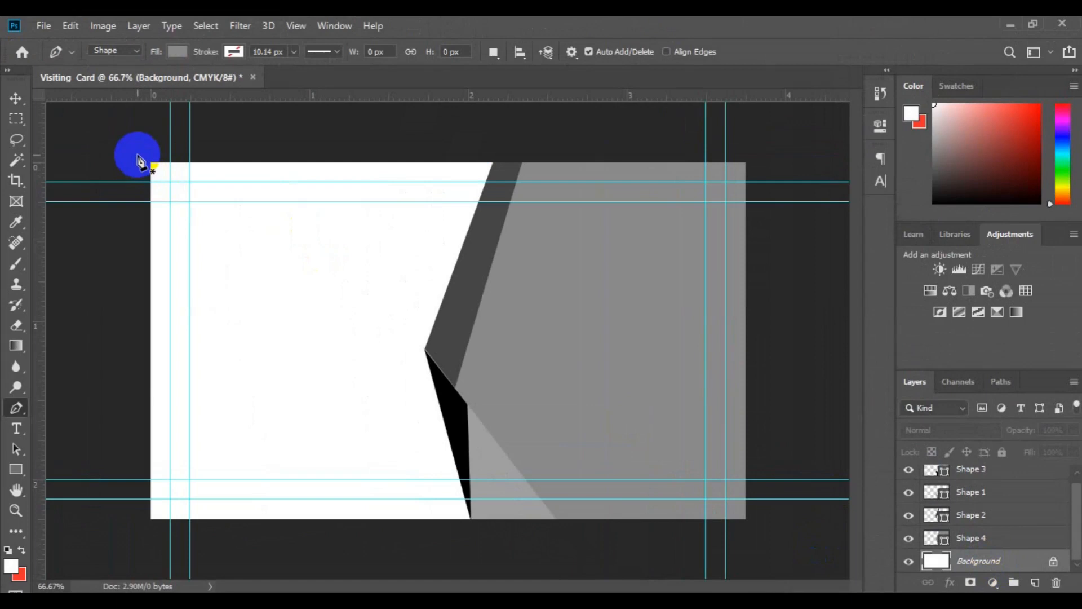
pyautogui.click(525, 138)
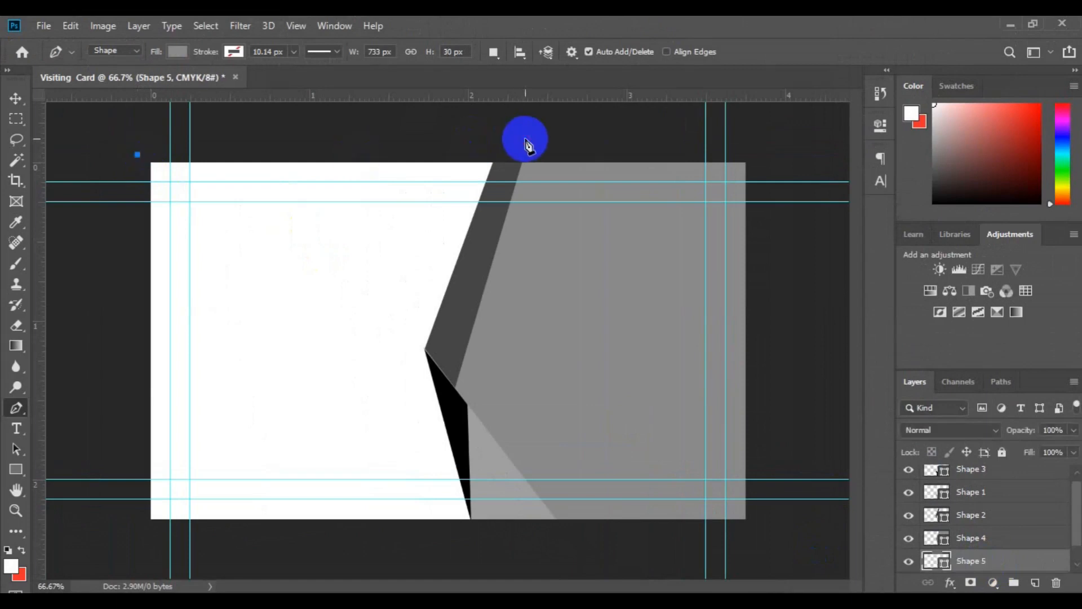
pyautogui.click(457, 342)
pyautogui.click(480, 453)
pyautogui.click(503, 514)
pyautogui.click(515, 545)
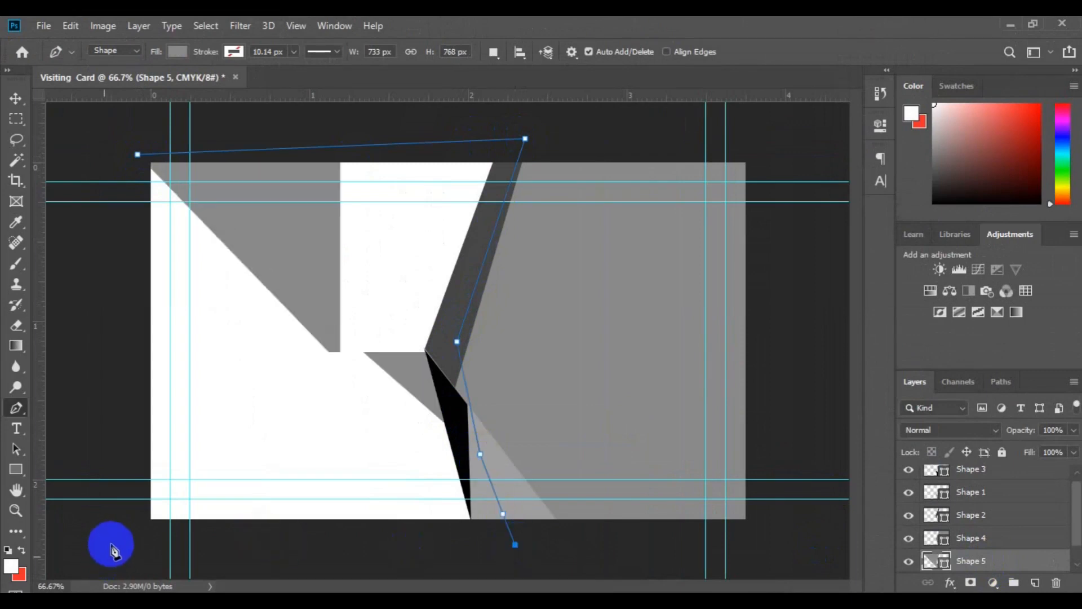
pyautogui.click(111, 543)
pyautogui.click(108, 335)
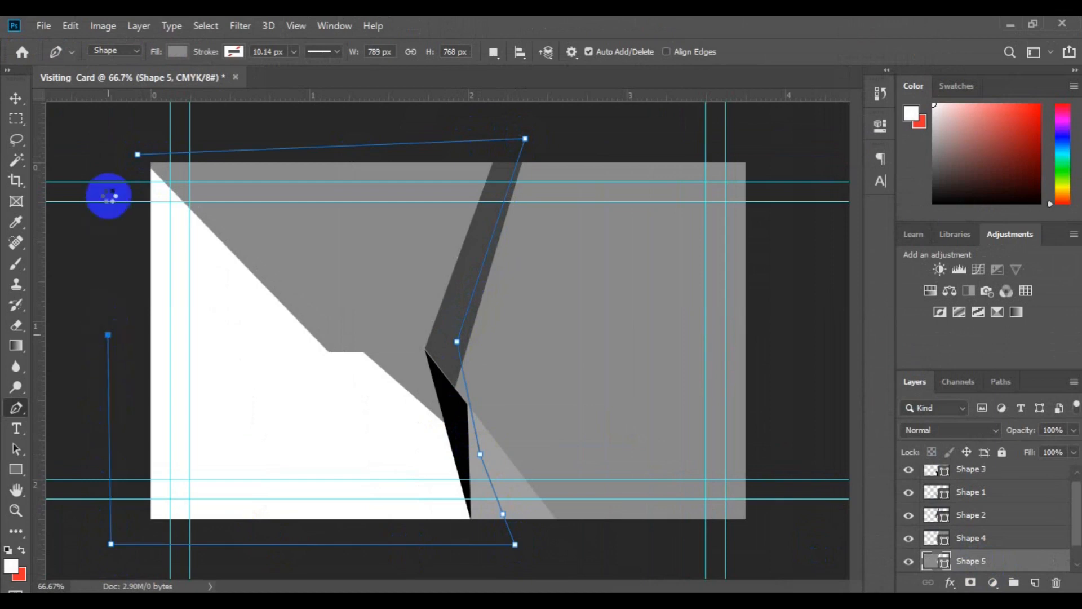
pyautogui.click(137, 155)
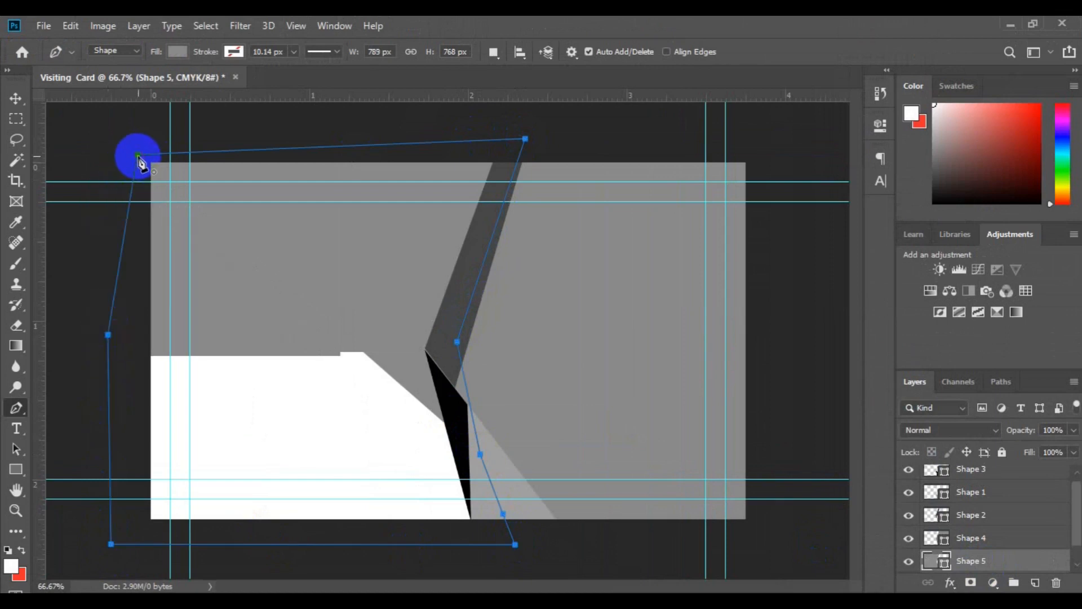
# Step: Fill the new left-side shape solid black
pyautogui.click(177, 53)
pyautogui.click(201, 181)
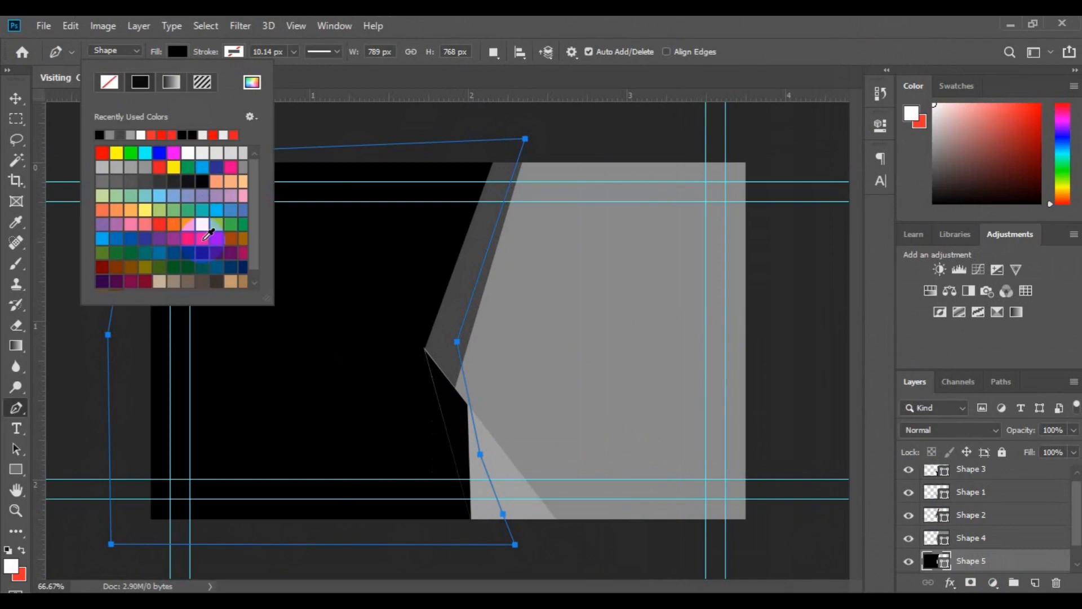
pyautogui.click(15, 103)
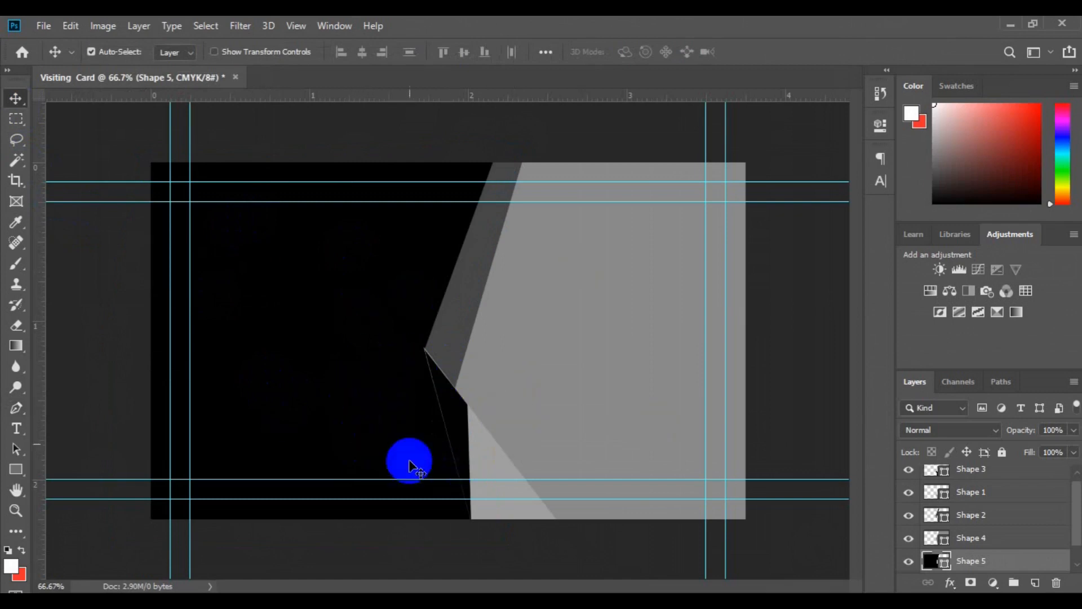
# Step: Recolour the Shape 2 stripe's fill to bright red #ed1f1f
pyautogui.click(459, 333)
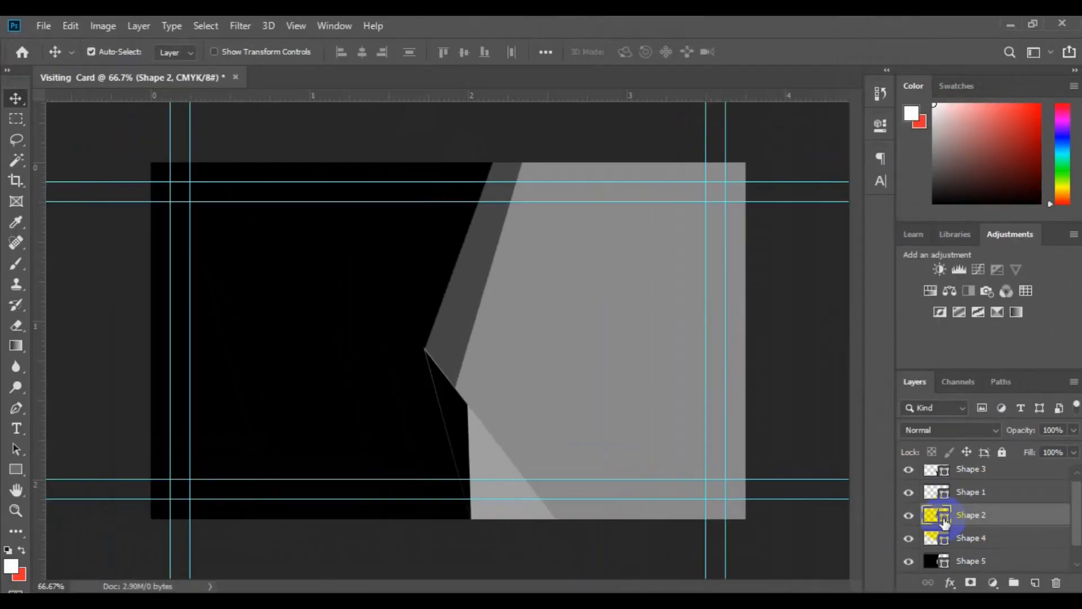
pyautogui.doubleClick(945, 522)
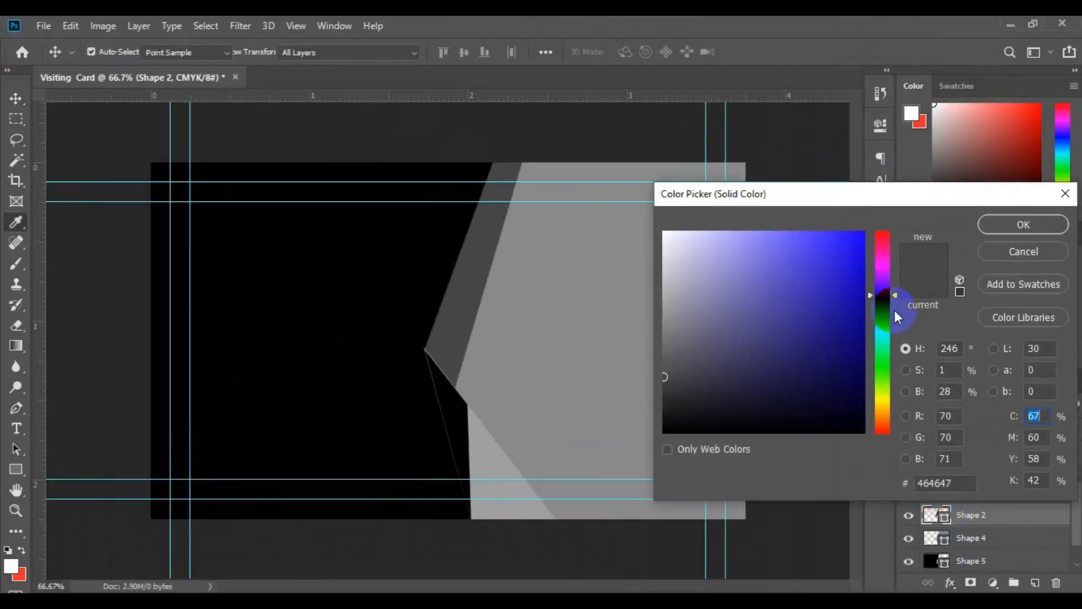
pyautogui.moveTo(895, 293); pyautogui.dragTo(895, 285)
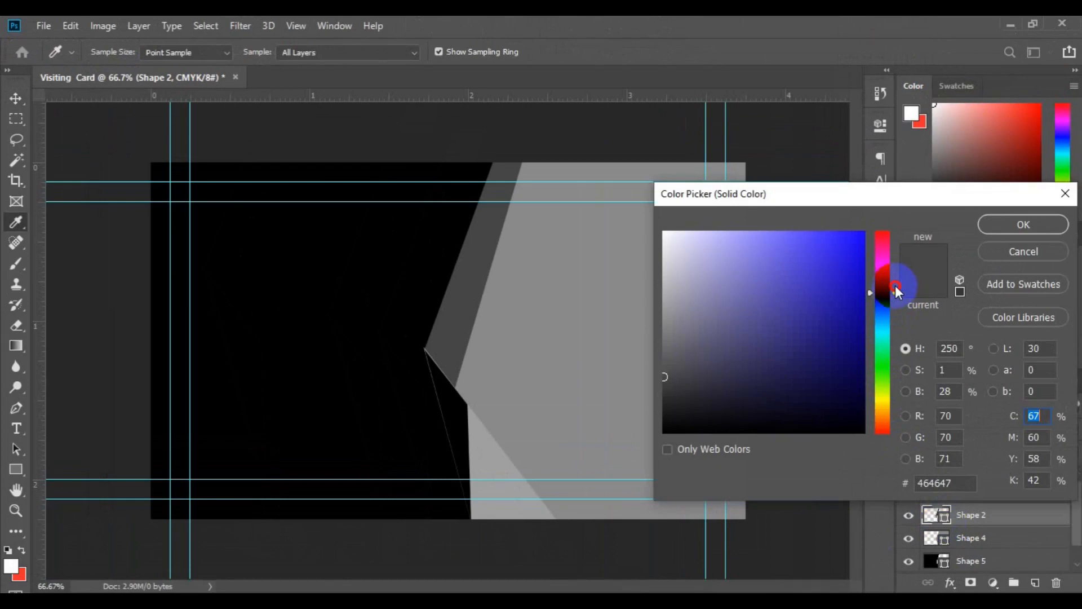
pyautogui.click(839, 245)
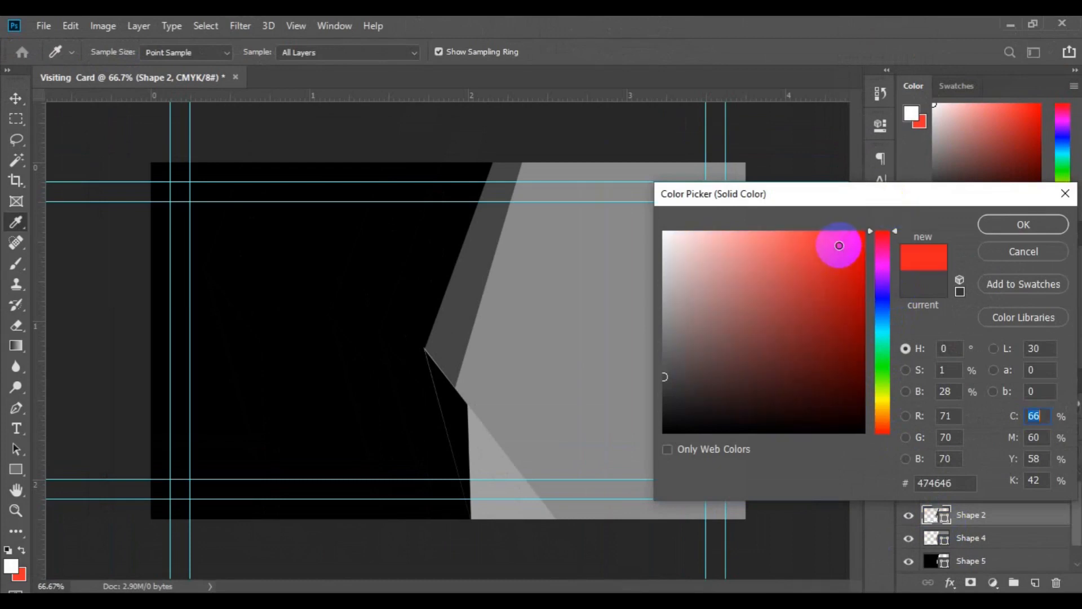
pyautogui.click(959, 483)
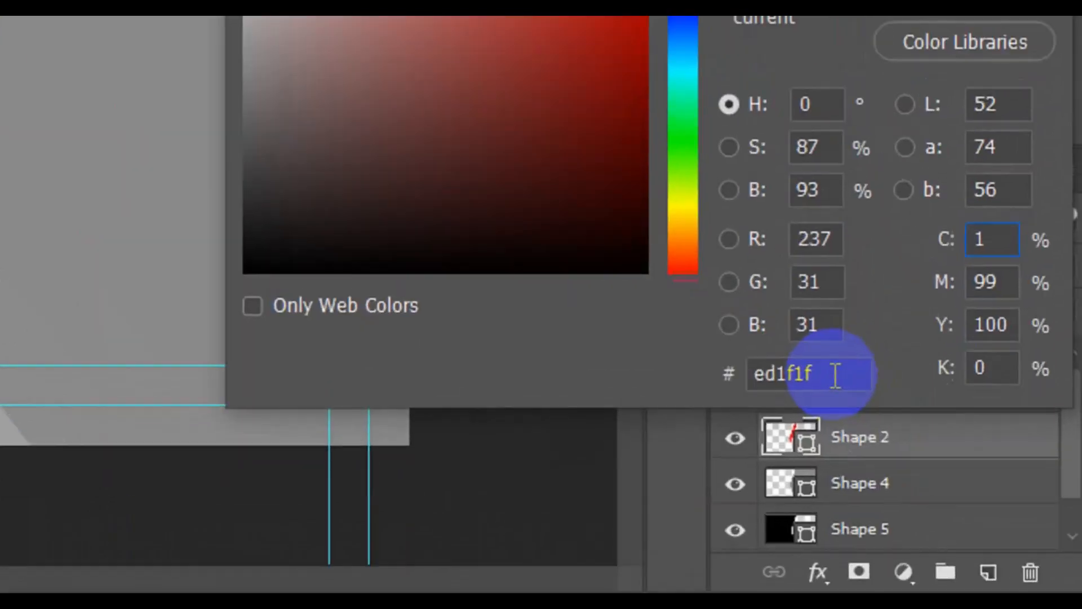
pyautogui.moveTo(835, 375); pyautogui.dragTo(753, 373)
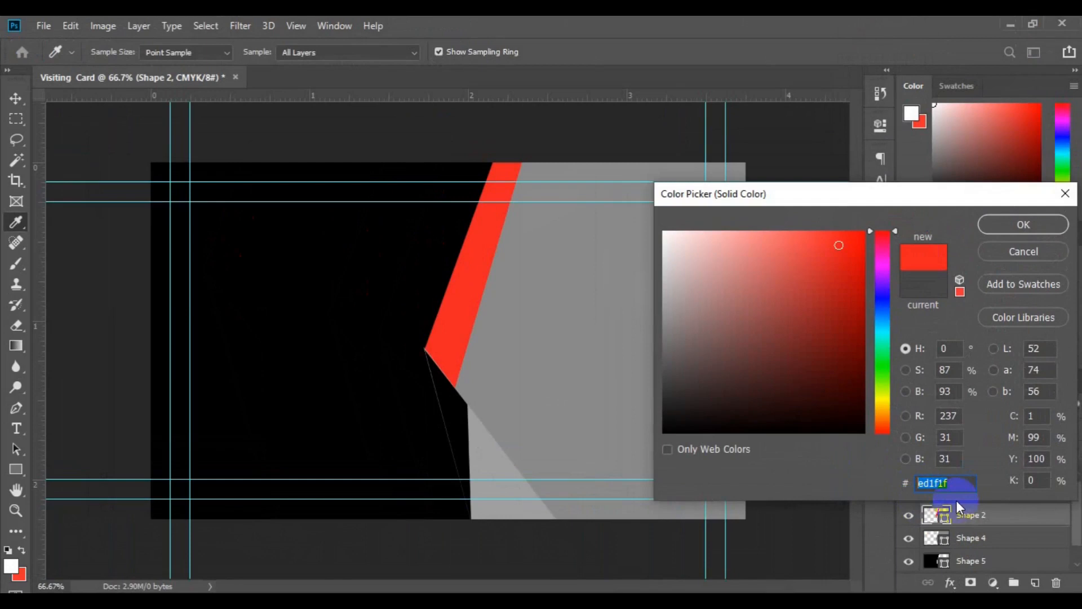
pyautogui.click(1012, 224)
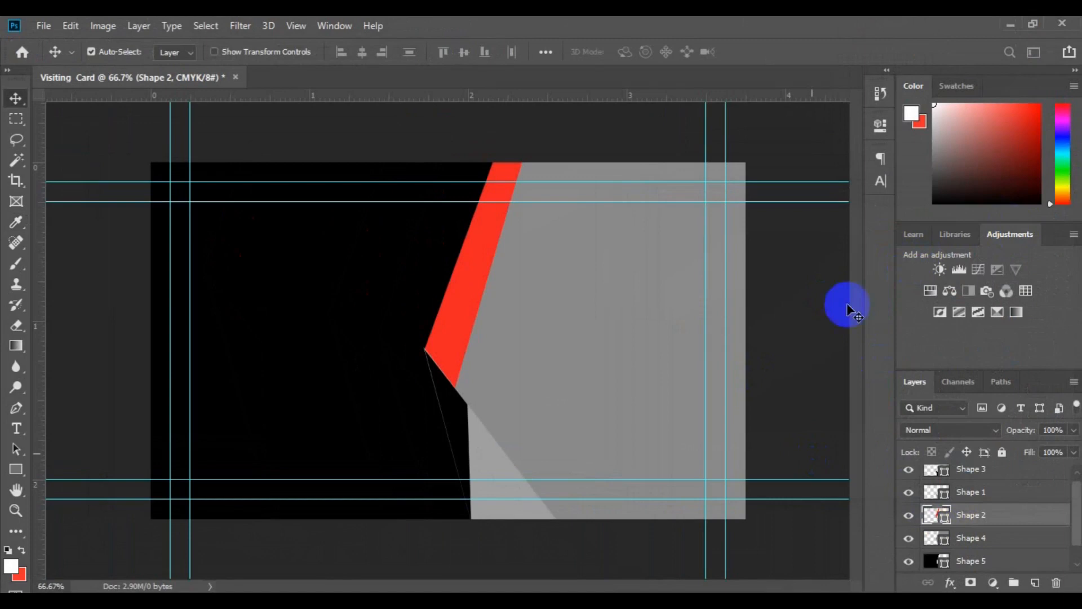
# Step: Fill the Shape 3 sliver with the same red, #ed1f1f, sampled from the upper stripe
pyautogui.click(461, 442)
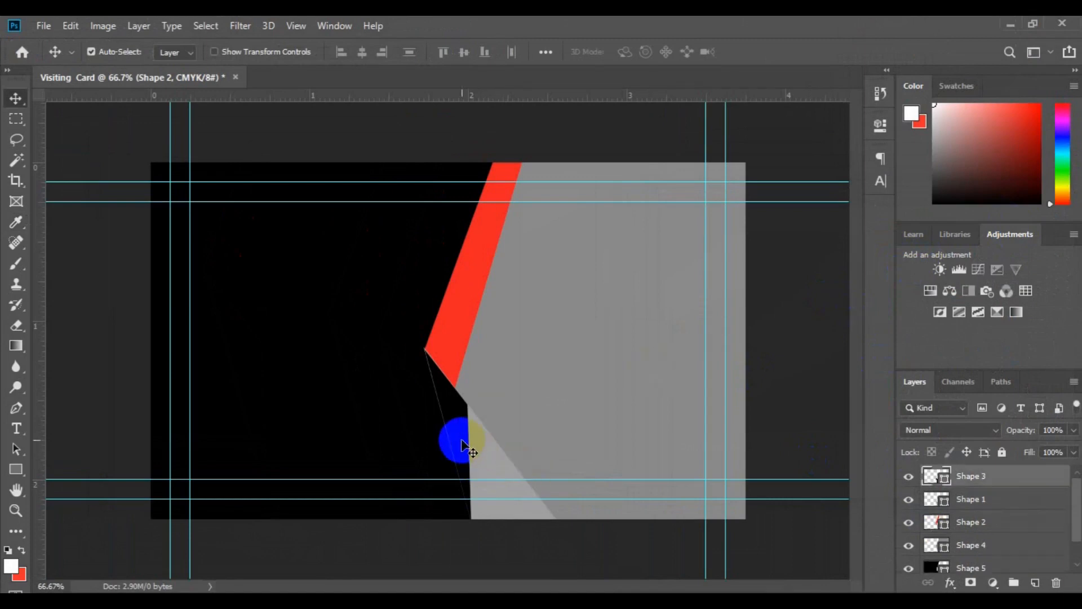
pyautogui.doubleClick(943, 480)
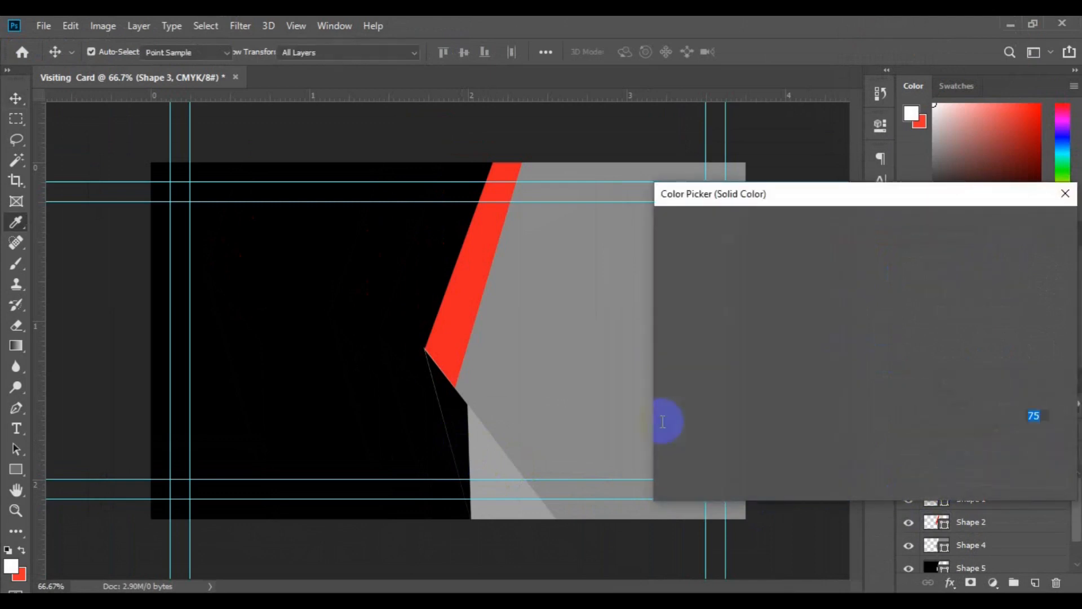
pyautogui.click(463, 329)
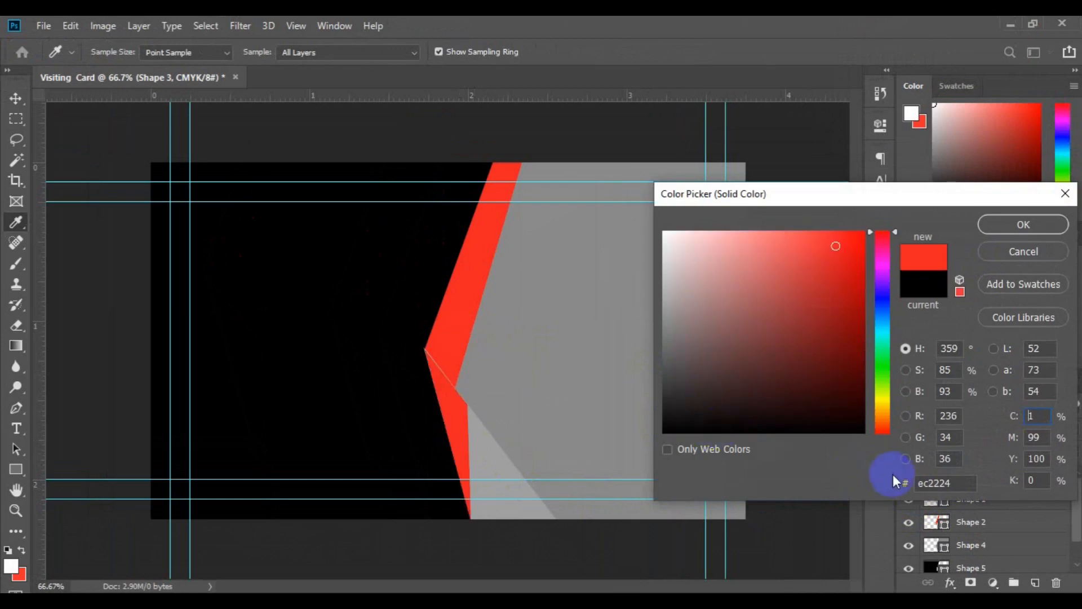
pyautogui.click(933, 483)
pyautogui.write('ed1f1f')
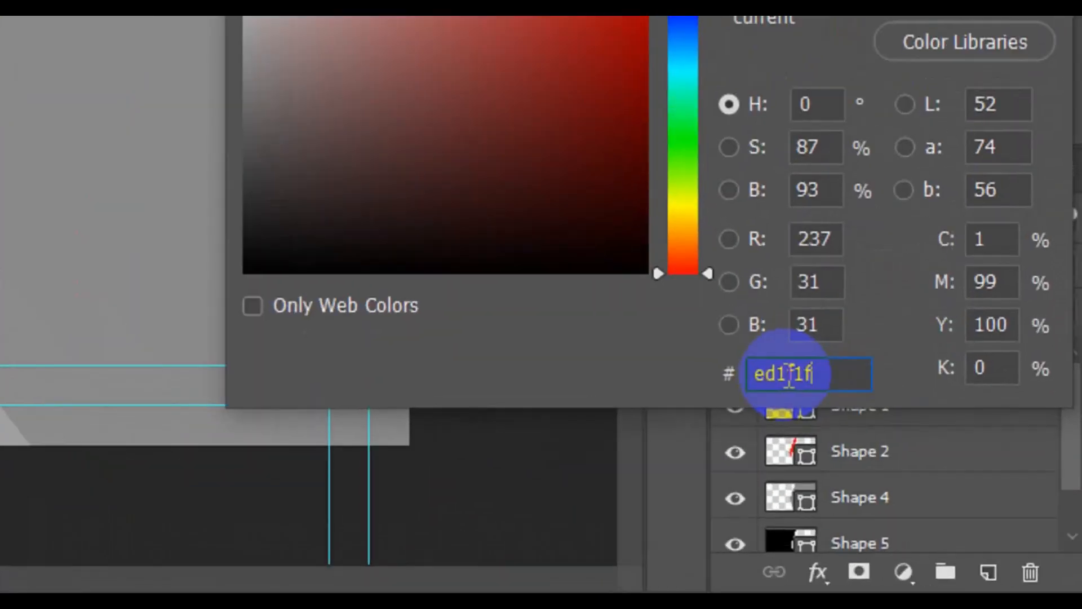
pyautogui.click(952, 484)
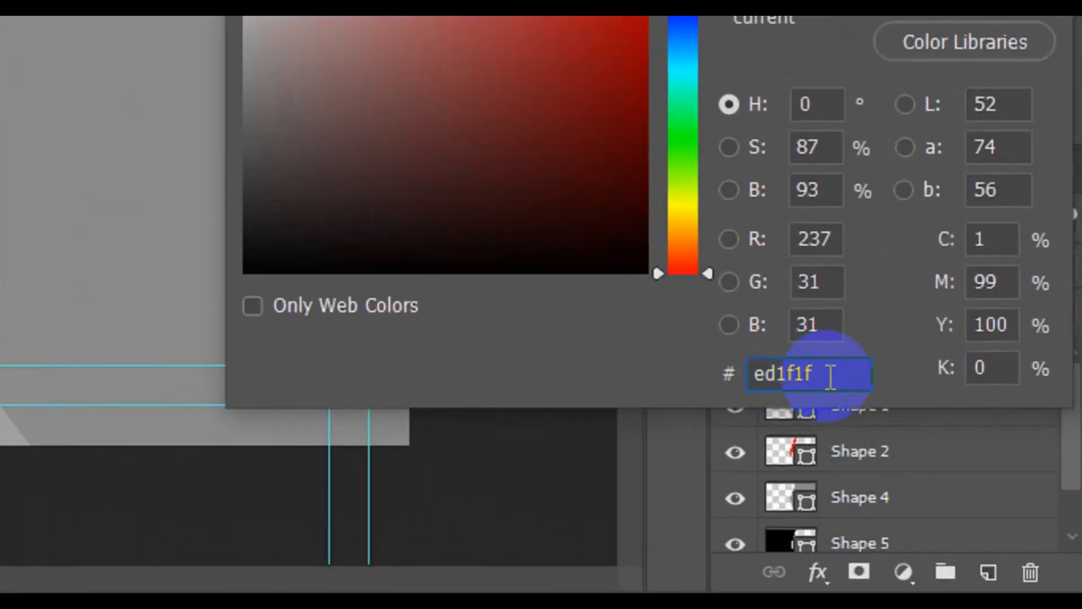
pyautogui.moveTo(821, 376); pyautogui.dragTo(738, 387)
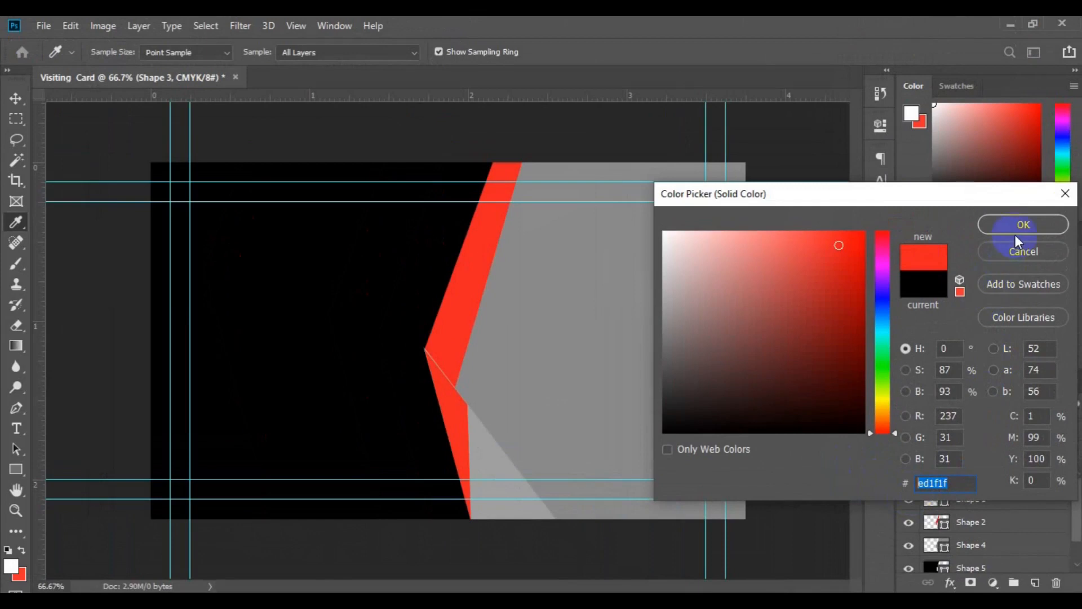
pyautogui.click(1011, 201)
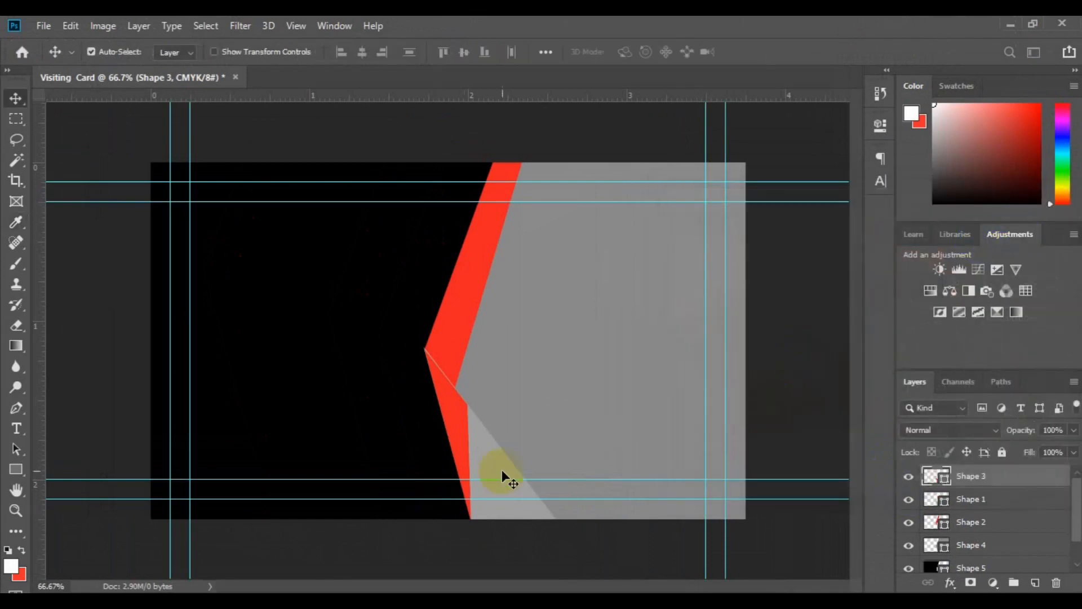
pyautogui.click(946, 498)
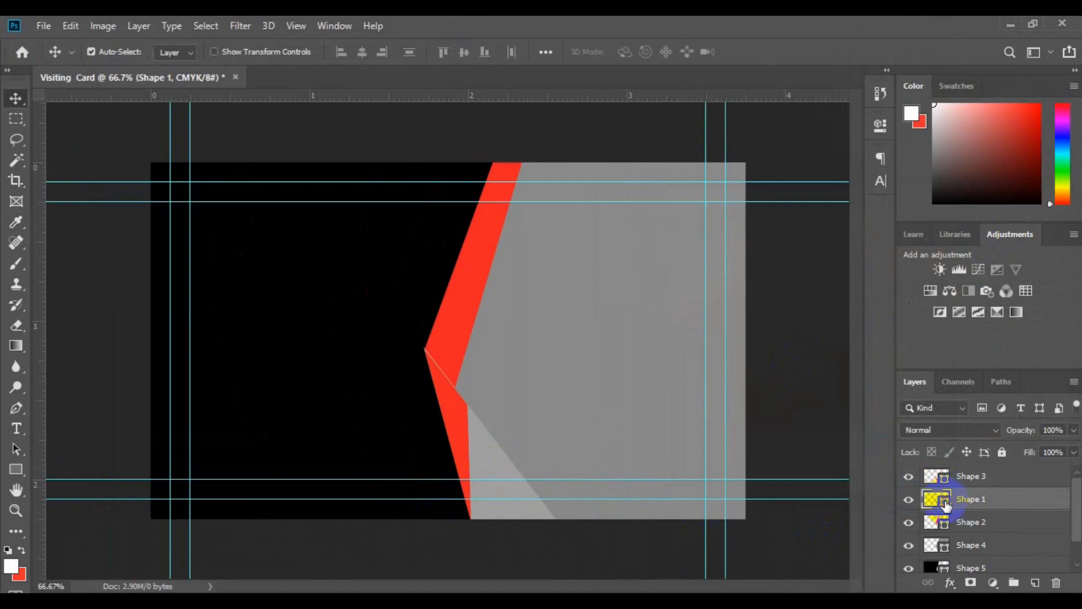
# Step: Recolour the Shape 1 triangle to a printable deep maroon, #77080a
pyautogui.doubleClick(945, 502)
pyautogui.moveTo(481, 398); pyautogui.dragTo(464, 399)
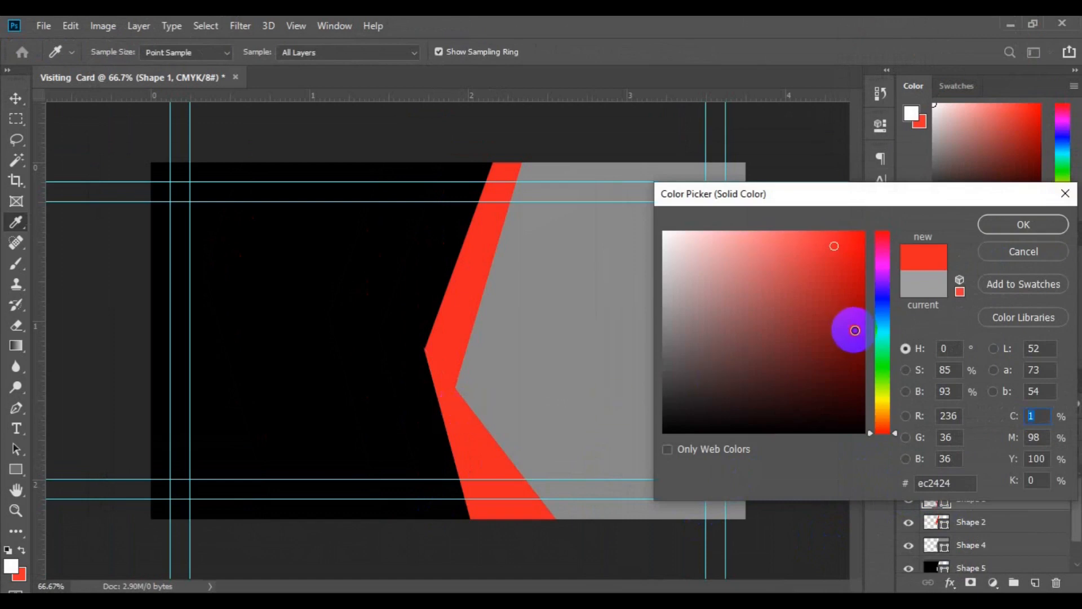
pyautogui.click(854, 329)
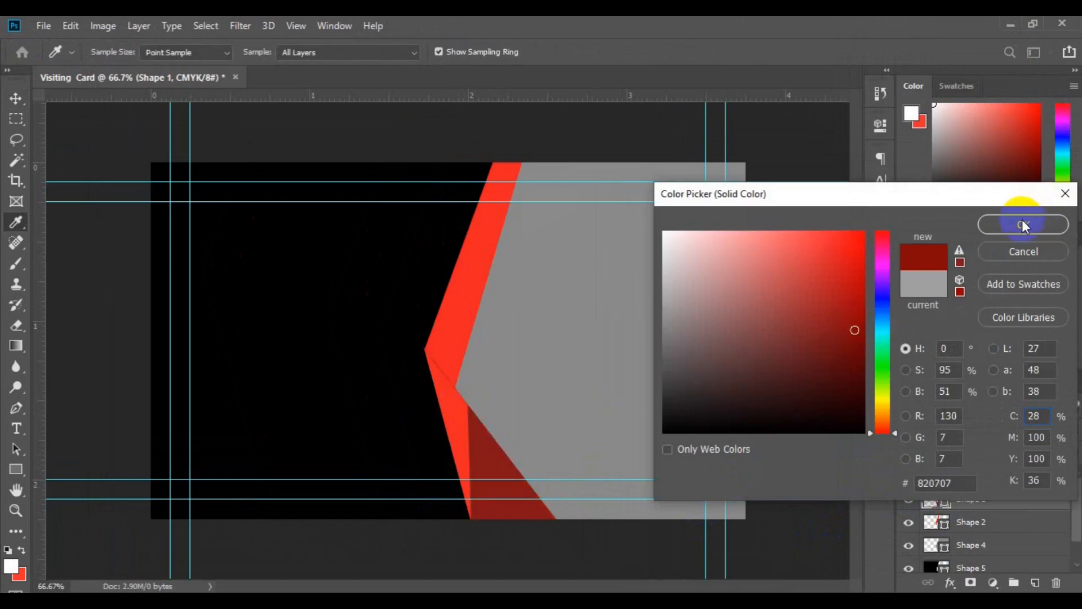
pyautogui.click(957, 254)
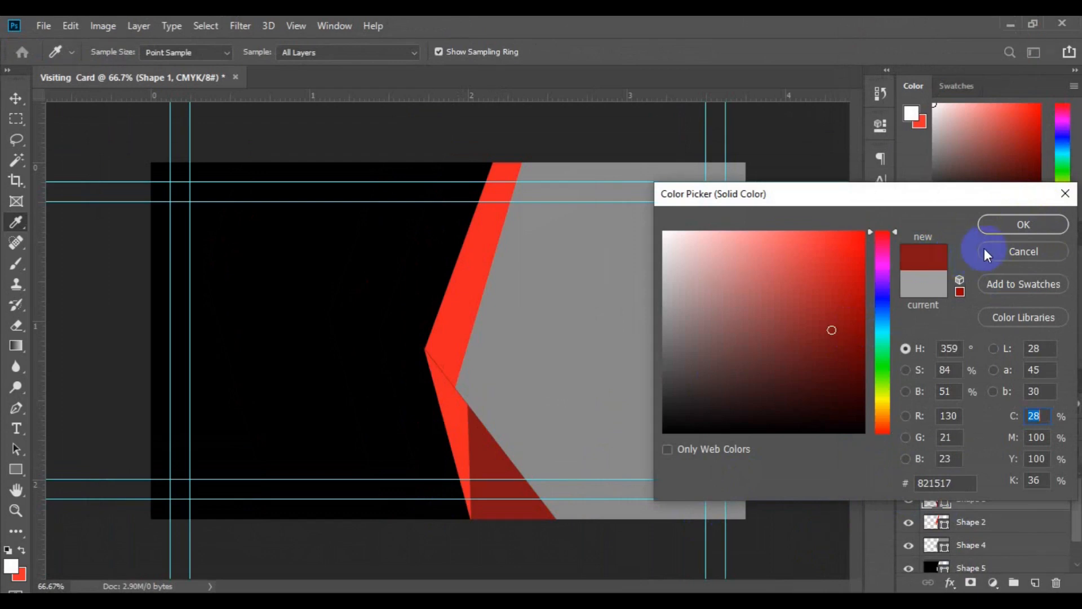
pyautogui.click(851, 338)
pyautogui.click(1020, 219)
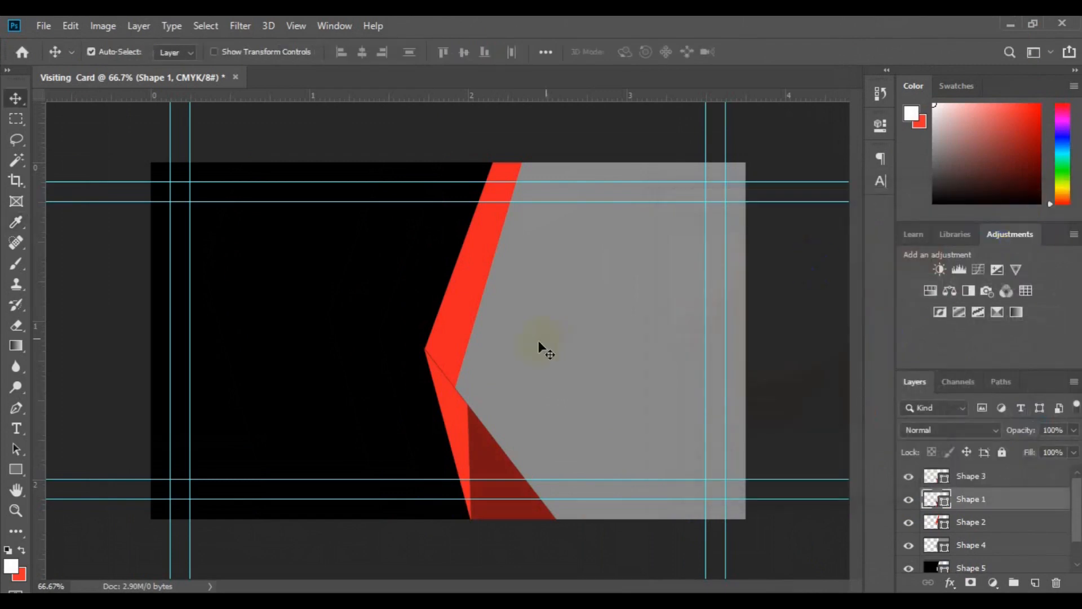
pyautogui.click(338, 391)
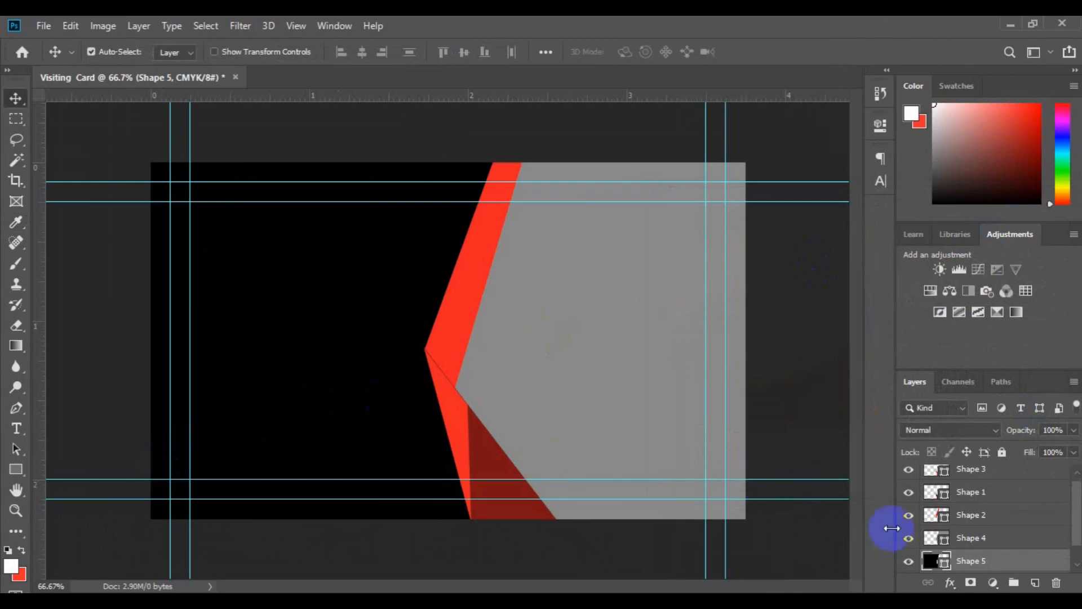
# Step: Change the Shape 5 left panel's fill from black to very dark navy #011021
pyautogui.doubleClick(940, 562)
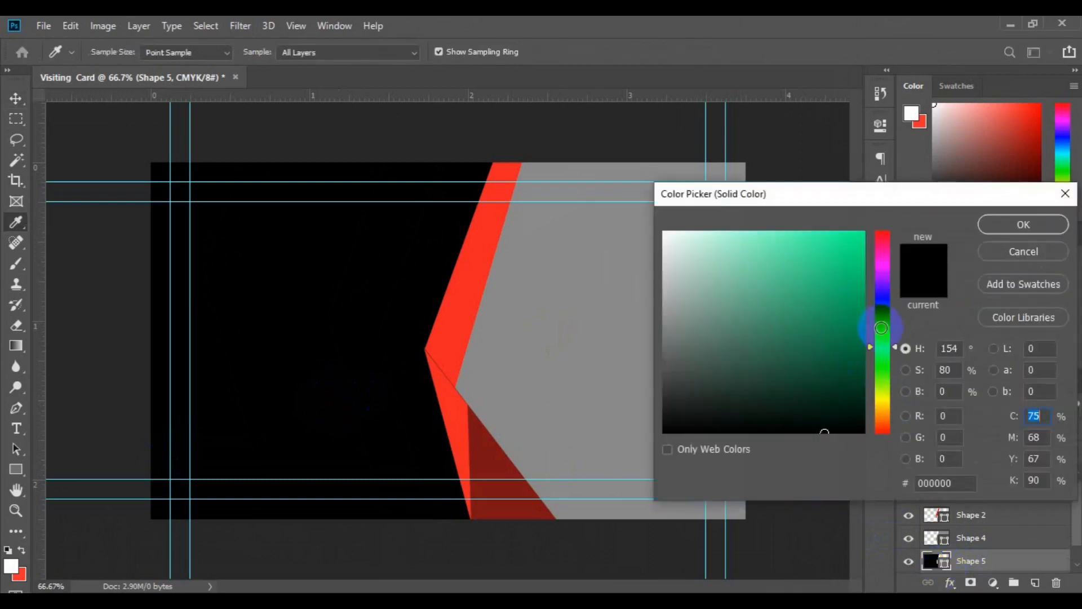
pyautogui.click(896, 315)
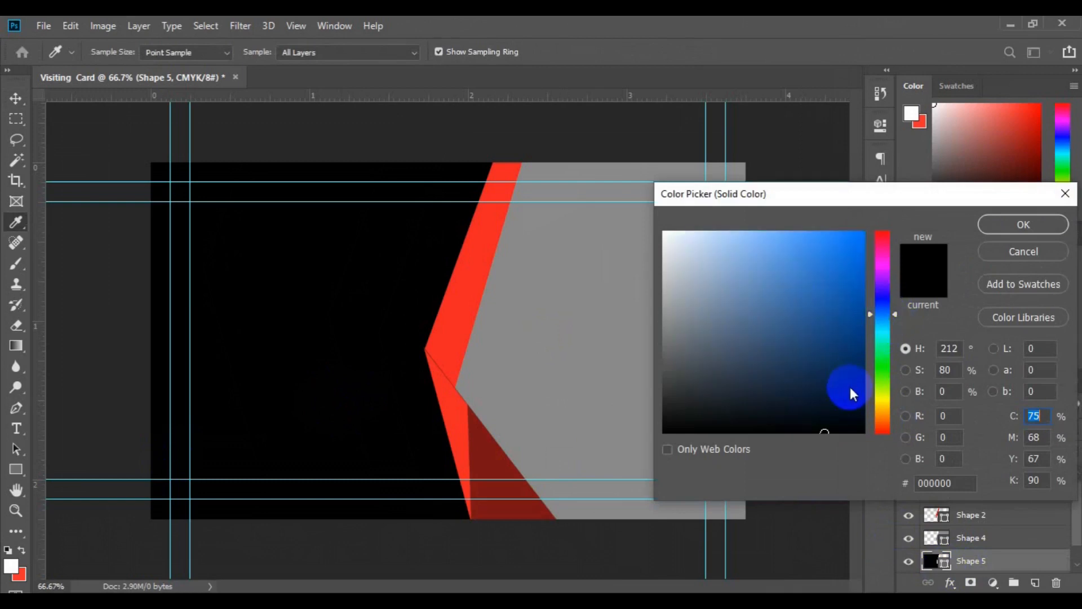
pyautogui.click(853, 414)
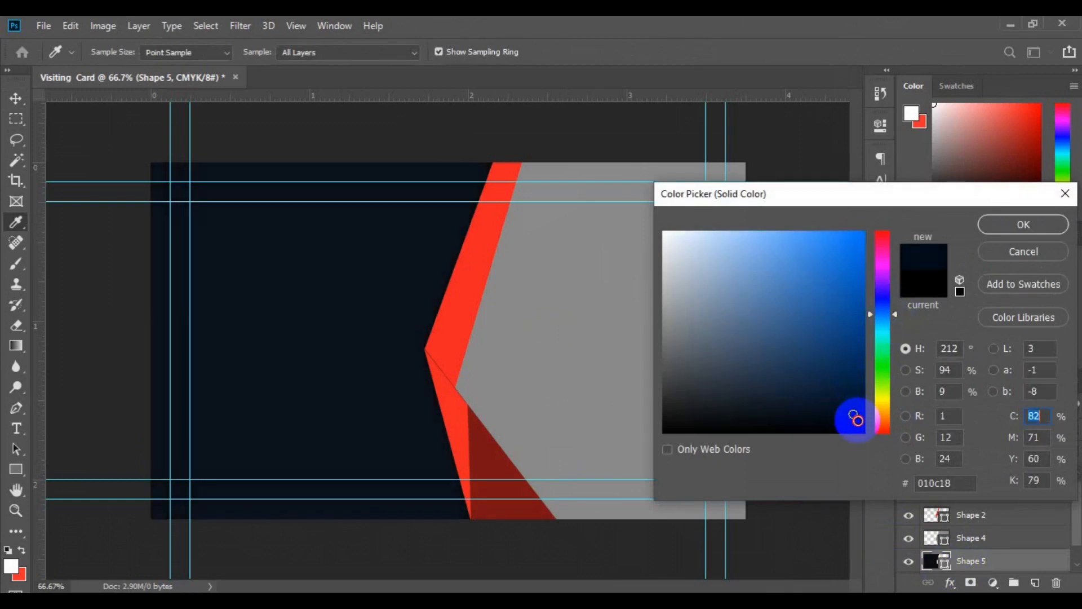
pyautogui.moveTo(855, 417); pyautogui.dragTo(857, 420)
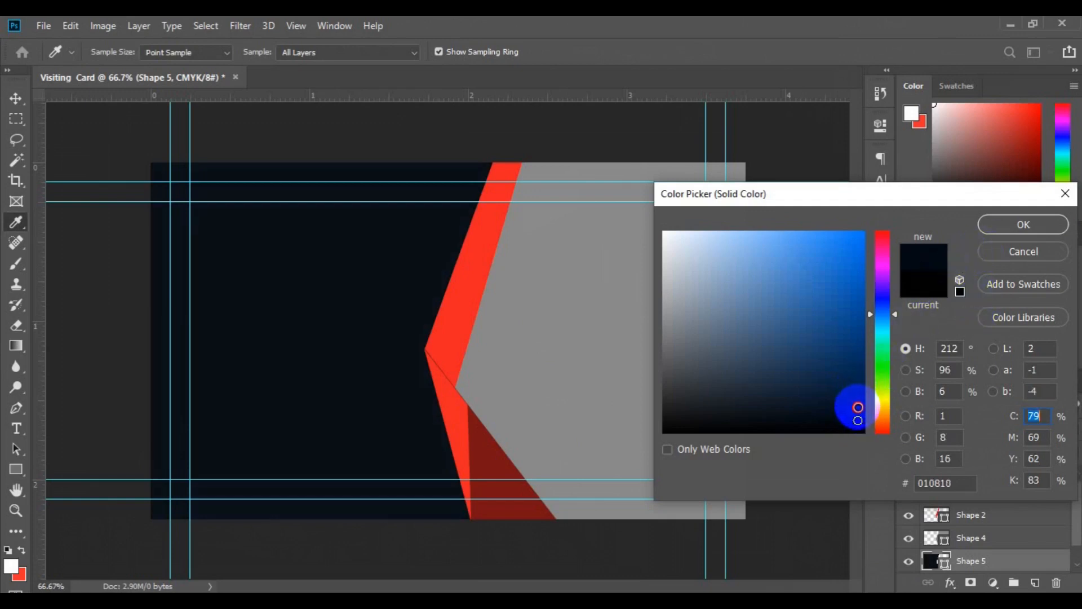
pyautogui.click(858, 407)
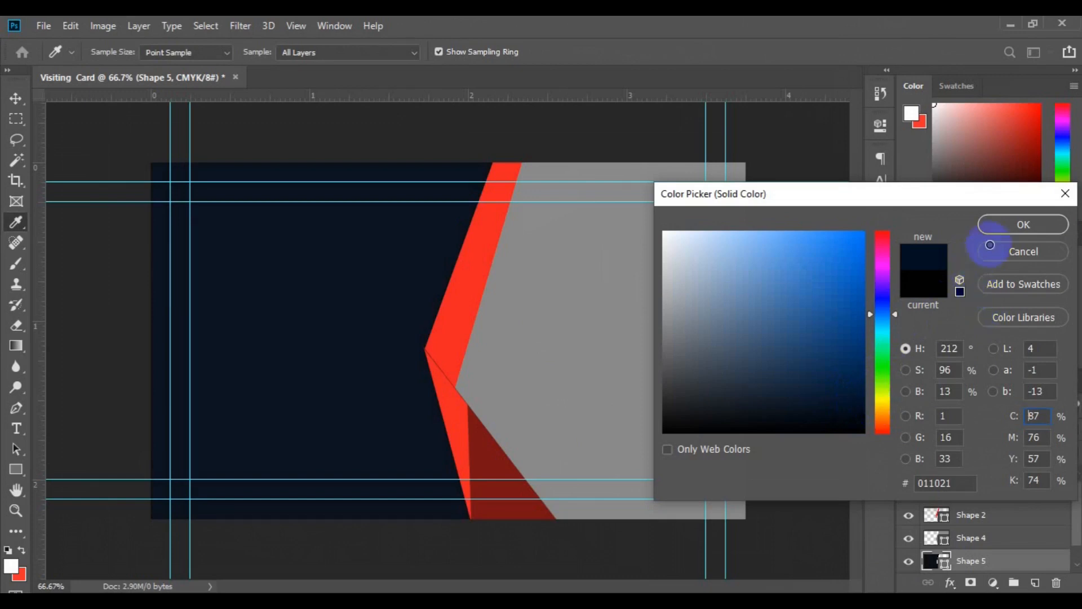
pyautogui.click(1007, 225)
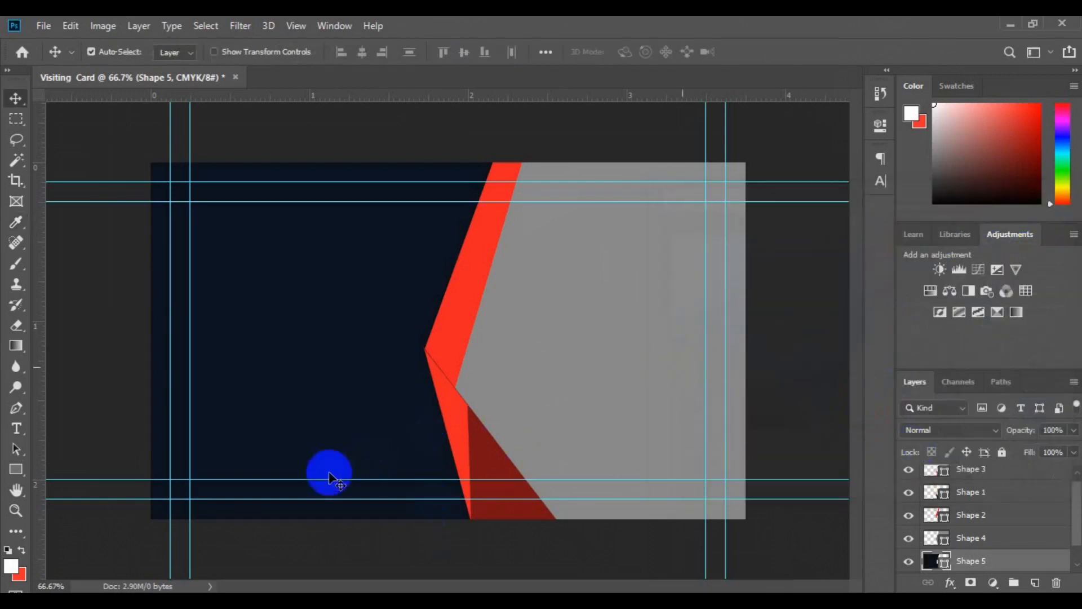
# Step: Select the Shape 1, Shape 2 and Shape 3 stripe layers and group them as Group 1
pyautogui.click(482, 453)
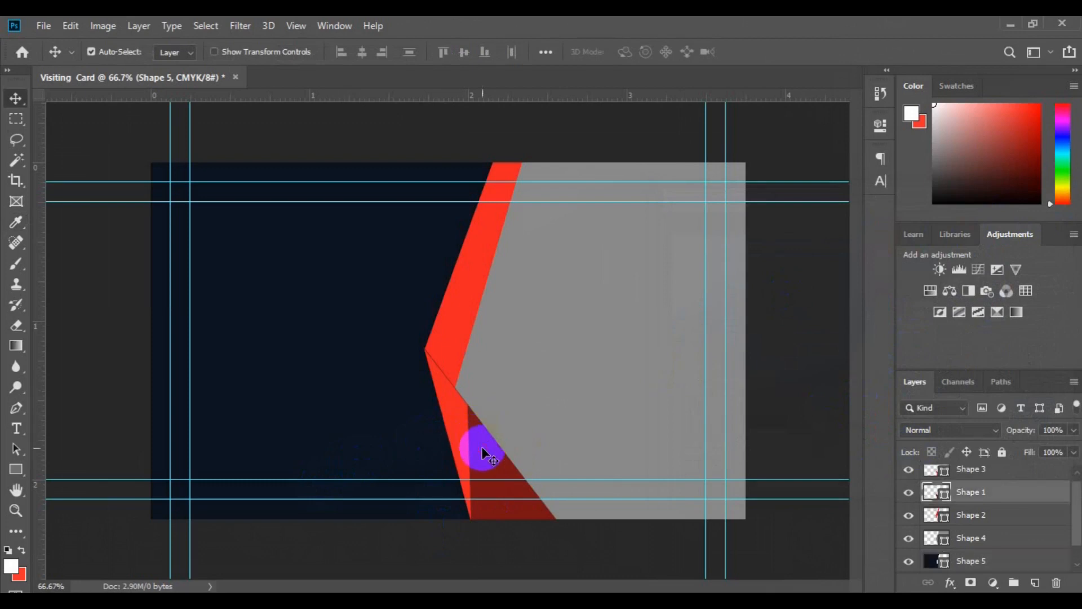
pyautogui.click(448, 337)
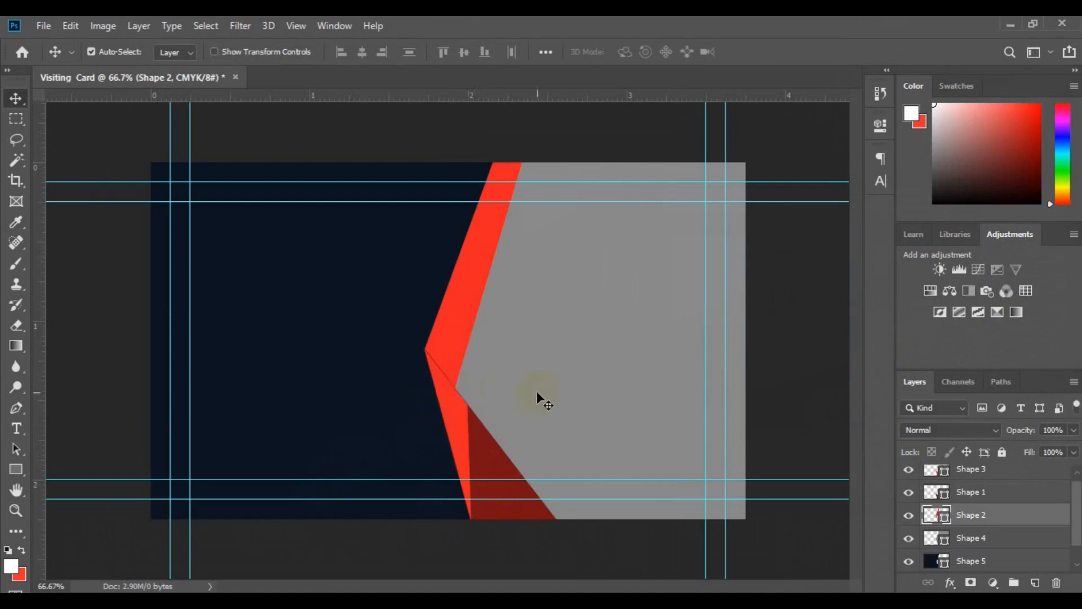
pyautogui.click(458, 328)
pyautogui.keyDown('shift'); pyautogui.click(977, 475); pyautogui.keyUp('shift')
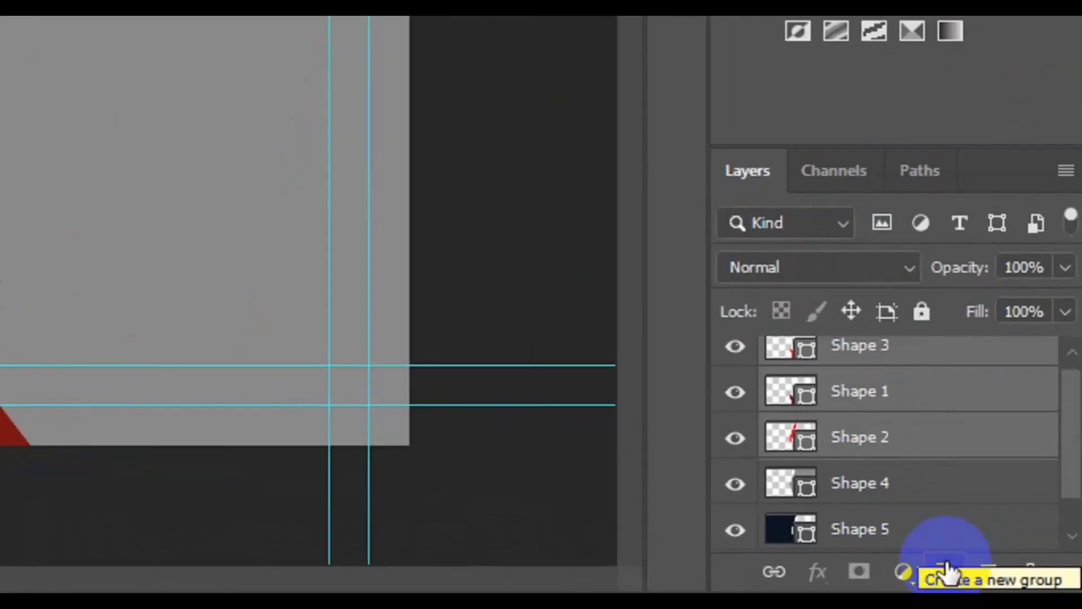
pyautogui.click(946, 569)
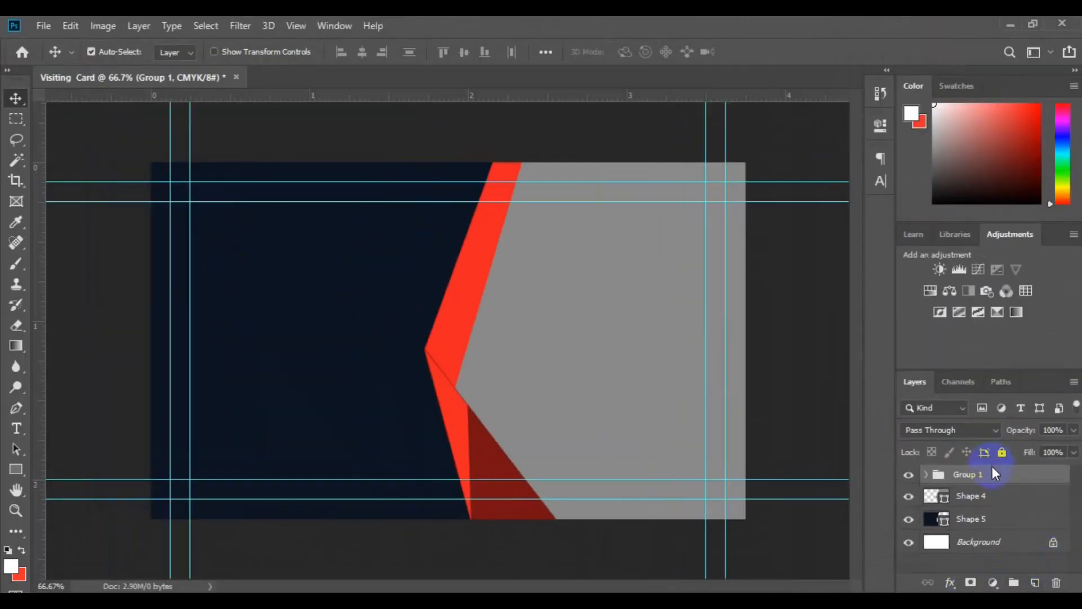
# Step: Add a Drop Shadow to Group 1 and reduce its distance, spread and size
pyautogui.rightClick(990, 472)
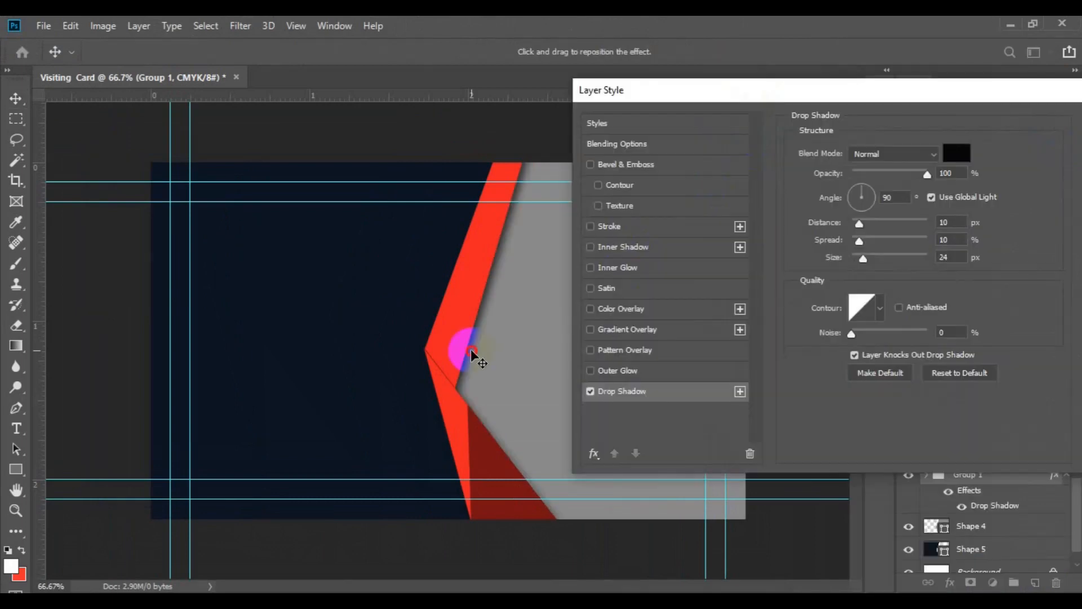
pyautogui.moveTo(472, 352); pyautogui.dragTo(460, 349)
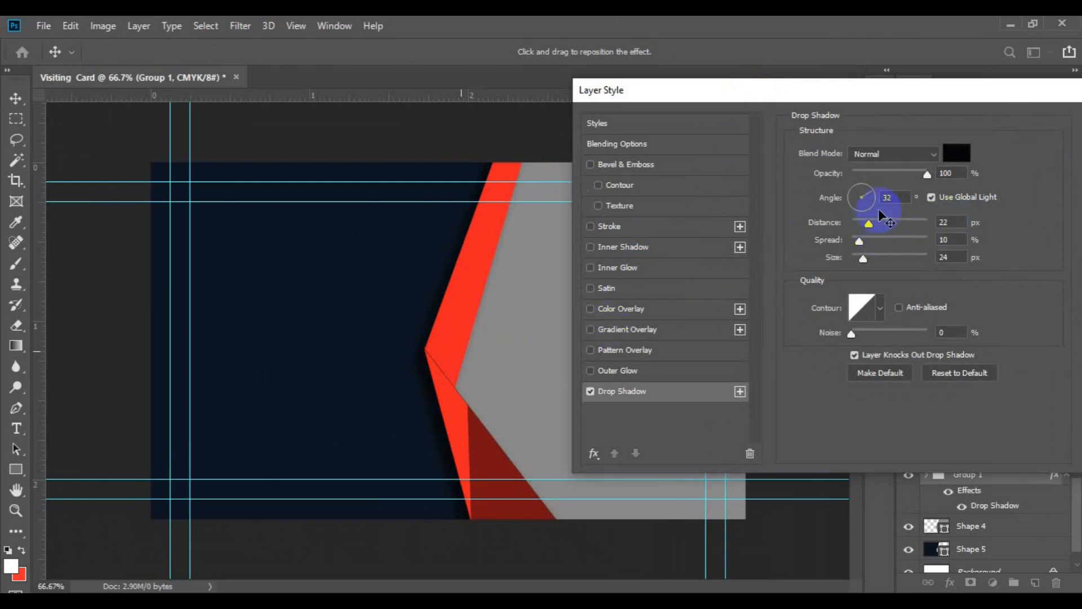
pyautogui.moveTo(870, 227); pyautogui.dragTo(866, 225)
pyautogui.click(858, 240)
pyautogui.moveTo(856, 240); pyautogui.dragTo(855, 240)
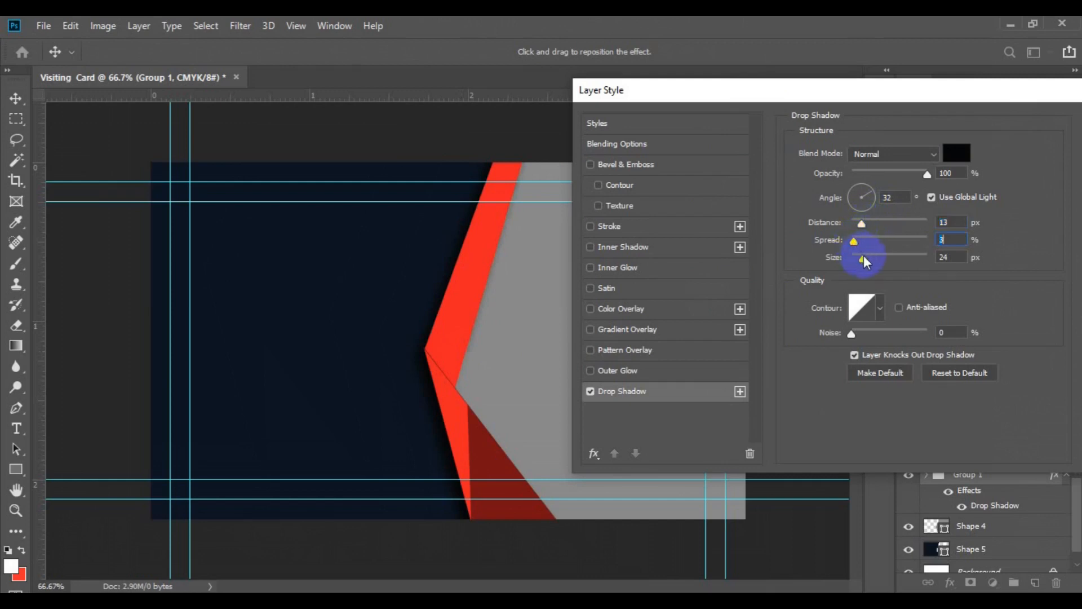
pyautogui.moveTo(864, 258); pyautogui.dragTo(858, 258)
# Step: Set the drop shadow colour to near-black blue #000104
pyautogui.click(958, 153)
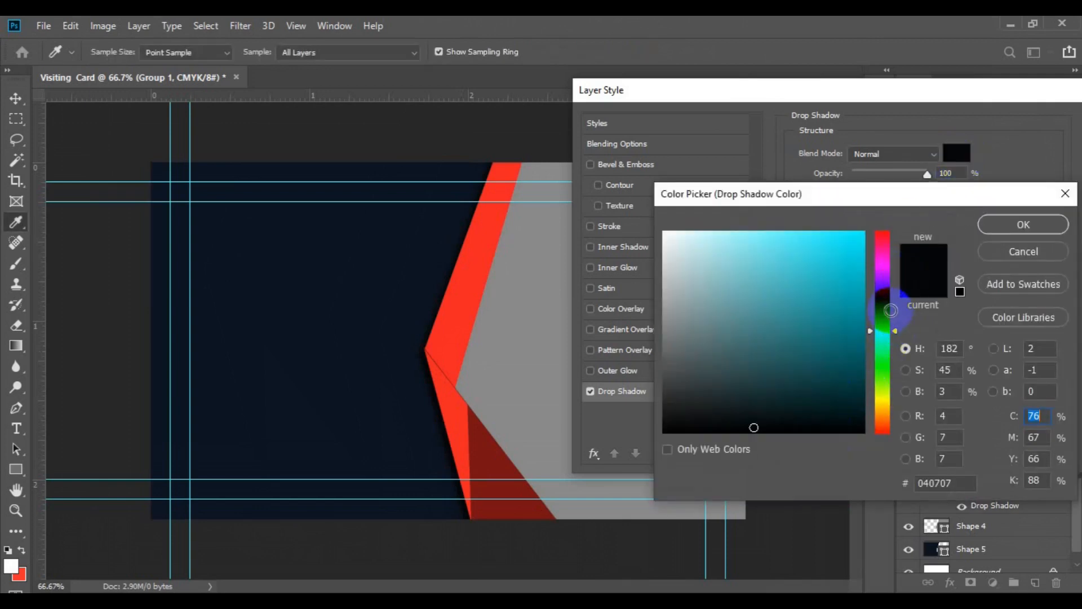
pyautogui.moveTo(890, 317); pyautogui.dragTo(890, 310)
pyautogui.click(864, 430)
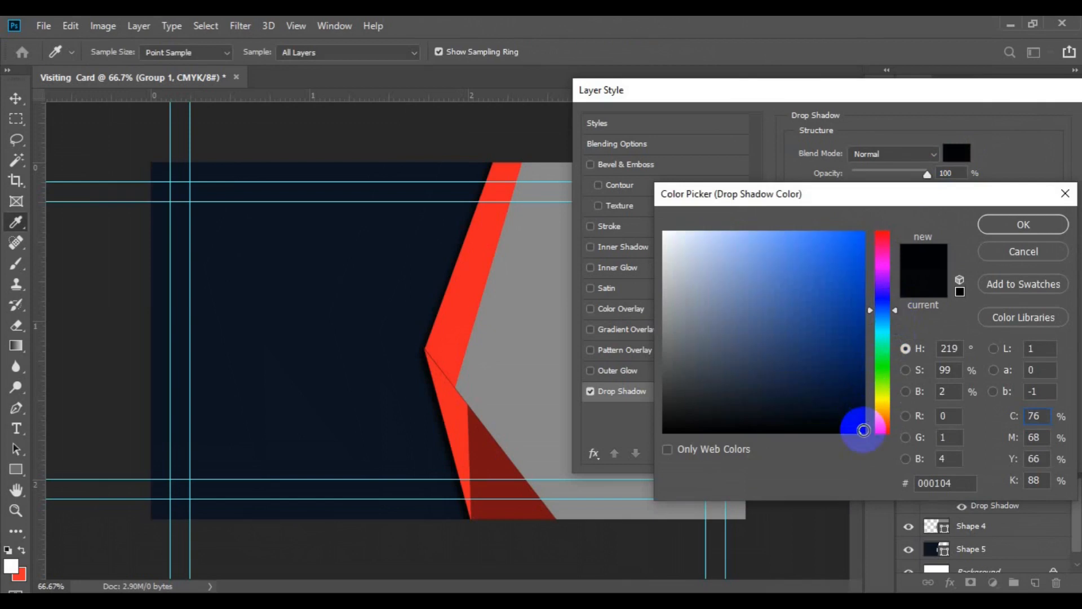
pyautogui.click(924, 483)
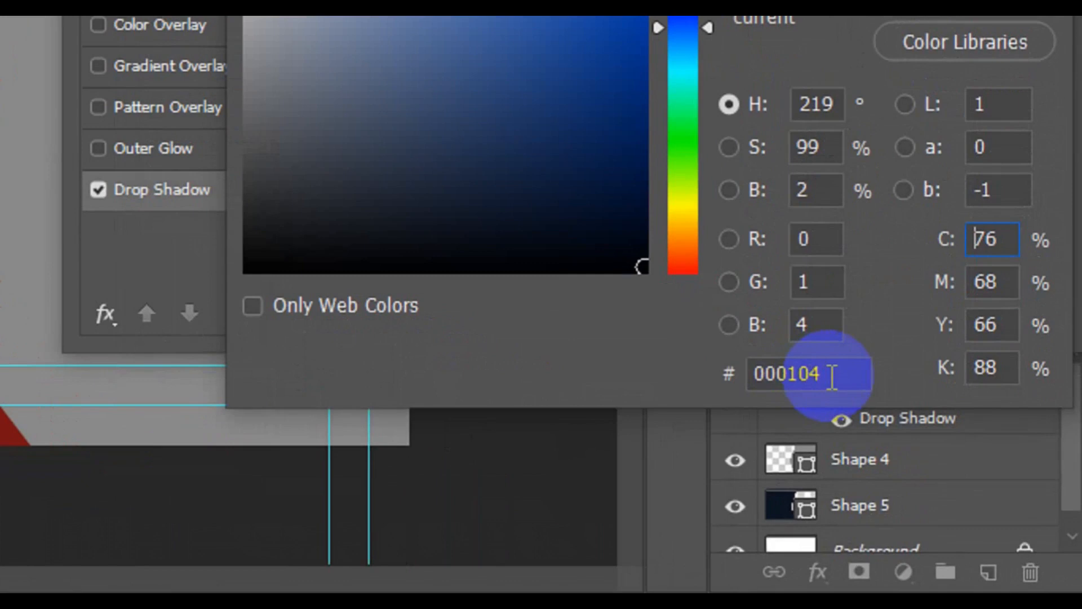
pyautogui.moveTo(957, 484); pyautogui.dragTo(928, 483)
pyautogui.moveTo(771, 373); pyautogui.dragTo(753, 372)
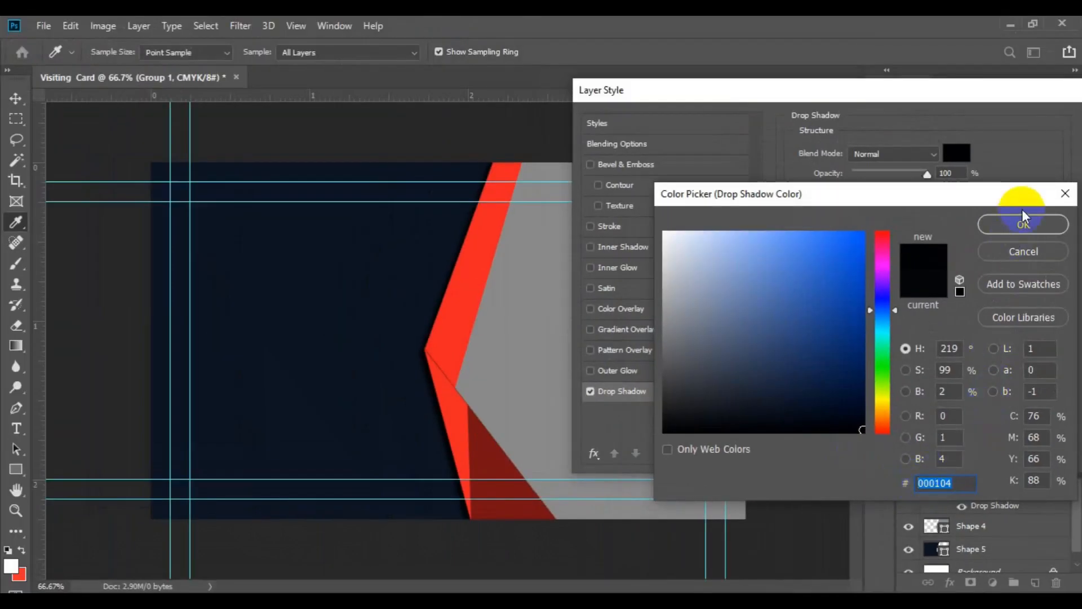
pyautogui.click(1022, 224)
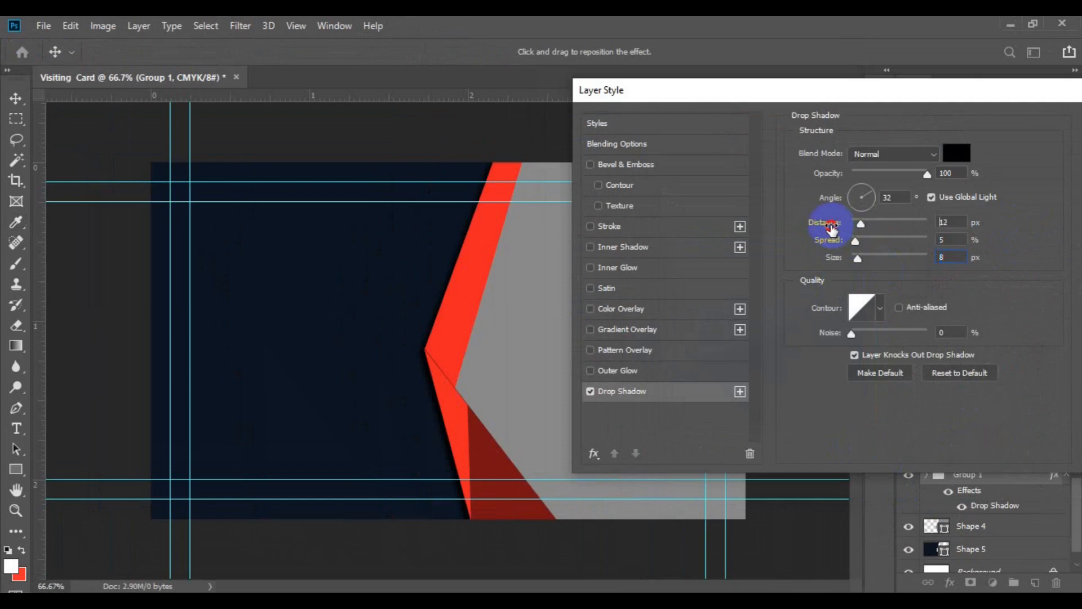
# Step: Finalise the shadow at 10 px distance, 8% spread and 10 px size
pyautogui.moveTo(833, 229); pyautogui.dragTo(826, 225)
pyautogui.click(822, 241)
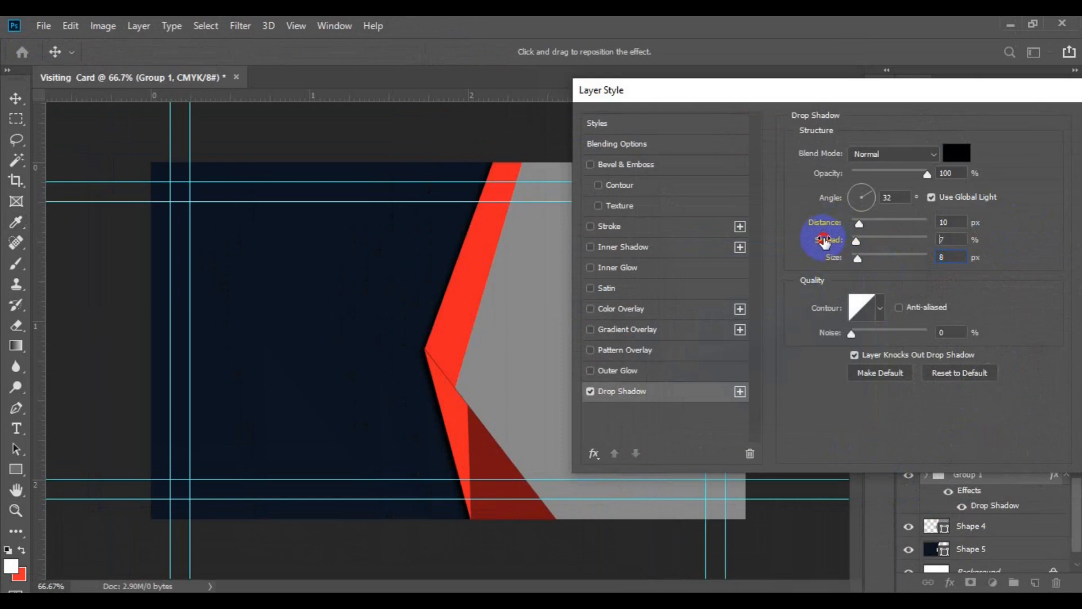
pyautogui.moveTo(824, 241); pyautogui.dragTo(825, 243)
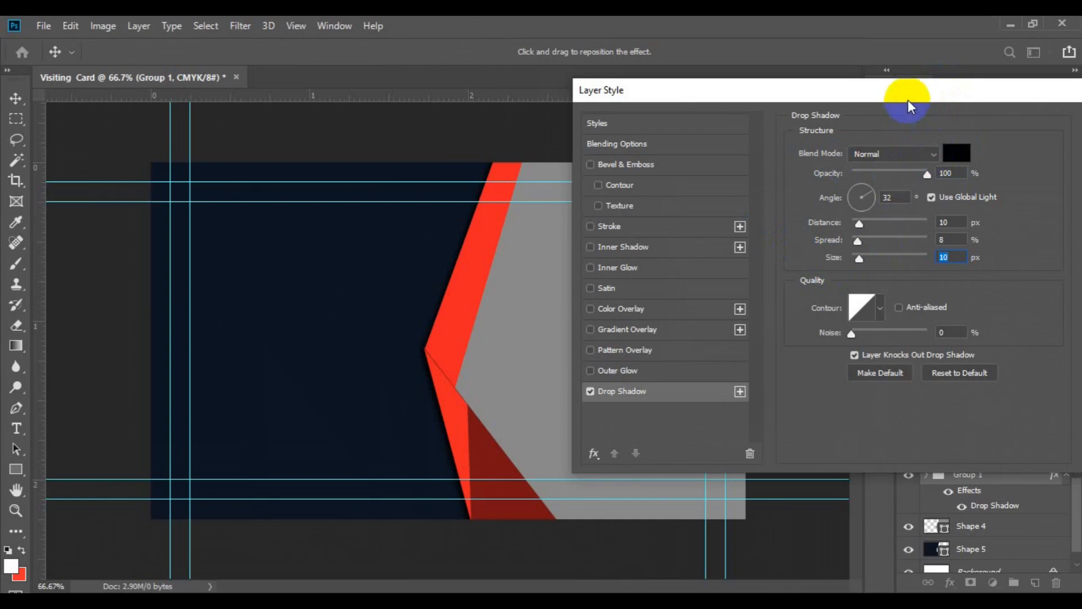
pyautogui.moveTo(910, 96); pyautogui.dragTo(700, 137)
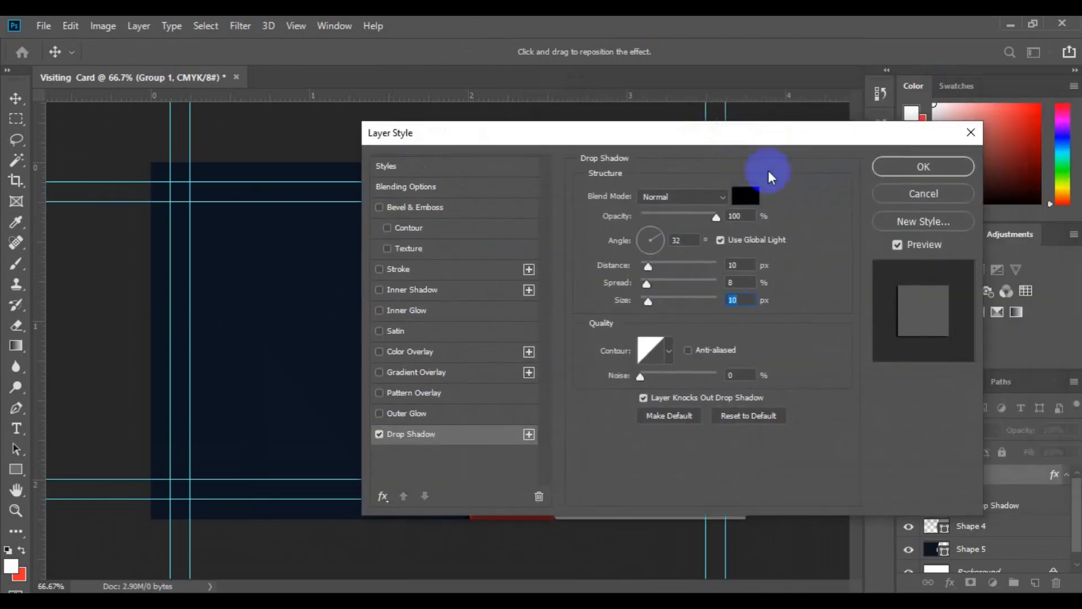
# Step: Keep Group 1's drop shadow and embed the city-wallpaper-7 photo from freepik stockpoto above Shape 4
pyautogui.click(891, 166)
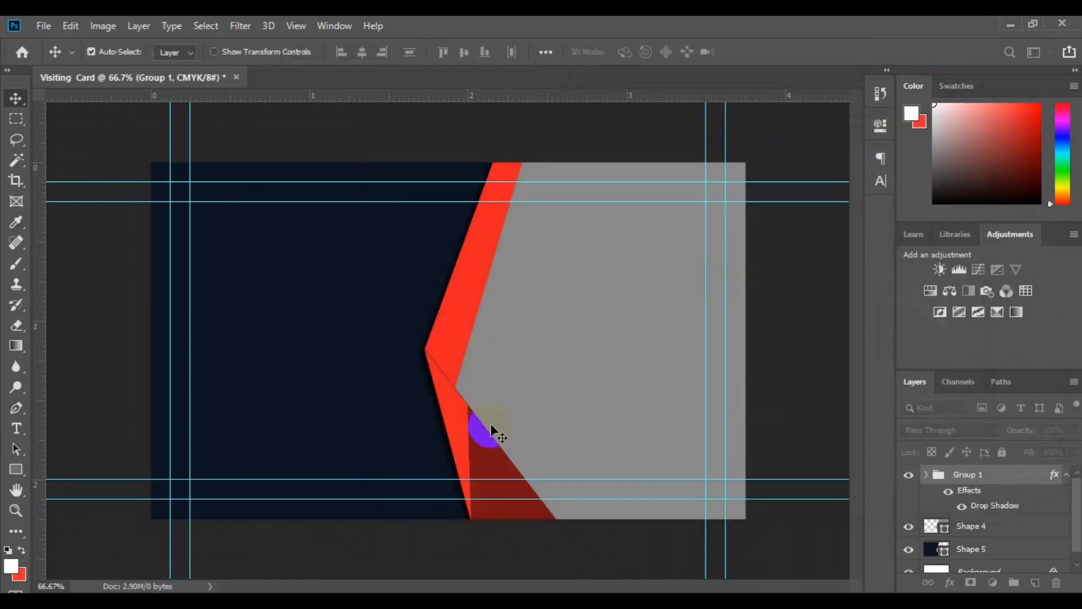
pyautogui.click(592, 407)
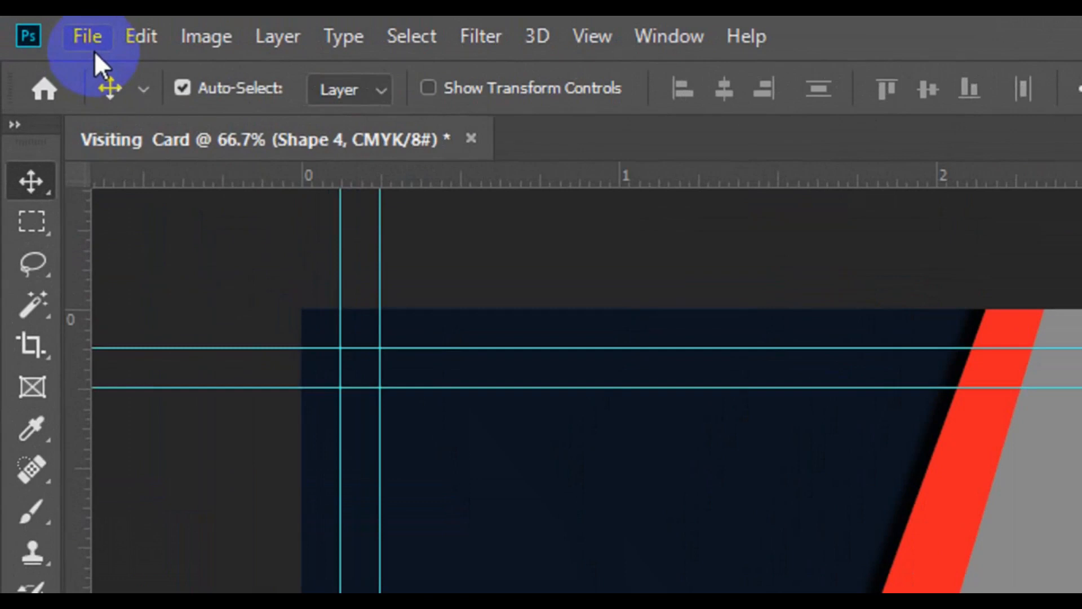
pyautogui.click(46, 32)
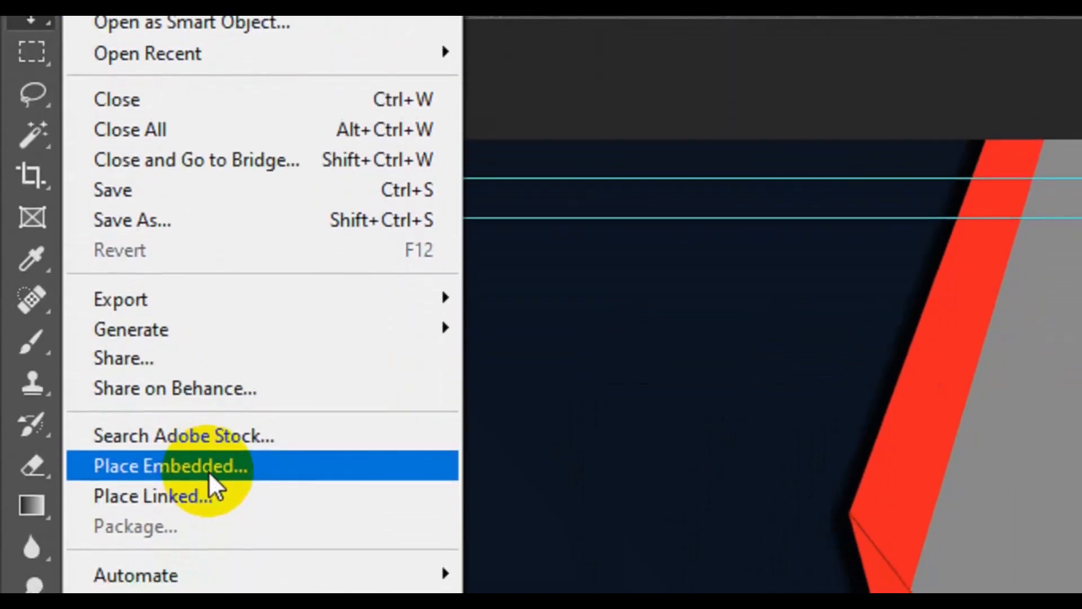
pyautogui.click(229, 446)
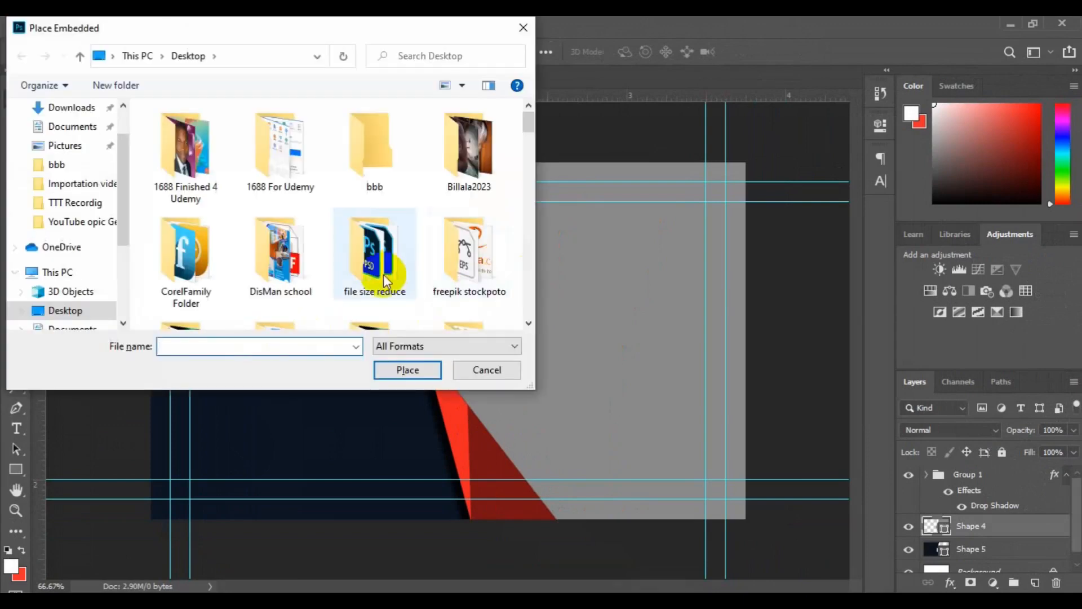
pyautogui.doubleClick(384, 274)
pyautogui.click(529, 323)
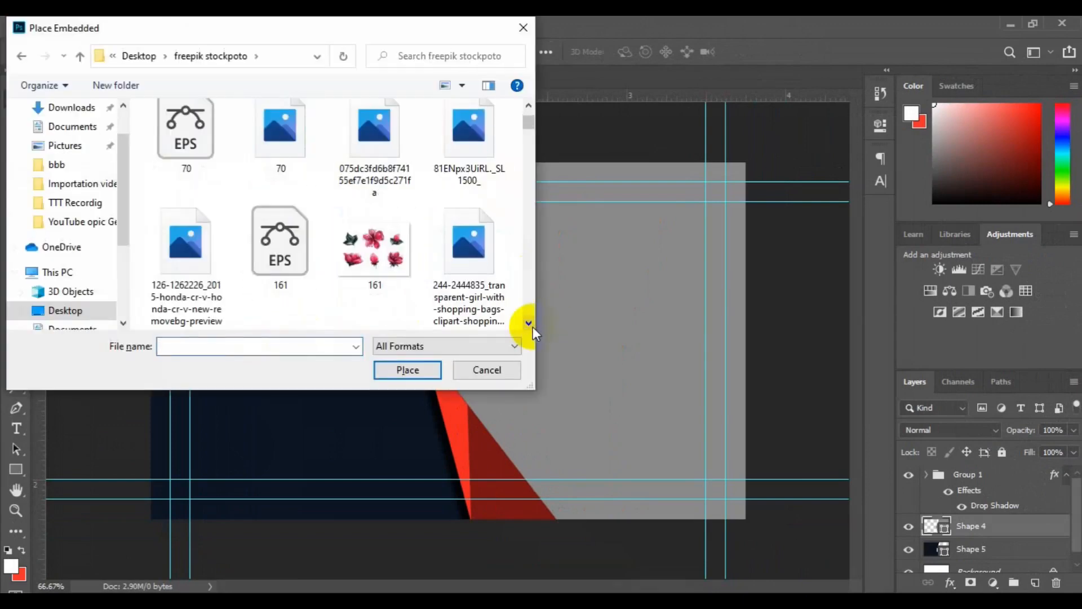
pyautogui.click(529, 323)
pyautogui.moveTo(528, 130); pyautogui.dragTo(536, 158)
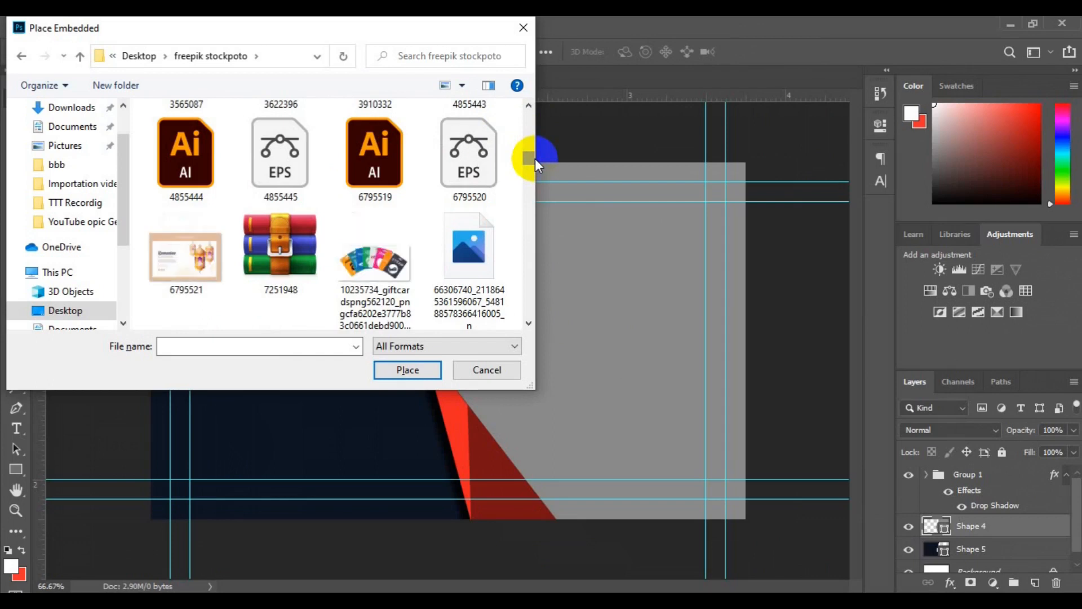
pyautogui.moveTo(535, 158); pyautogui.dragTo(535, 181)
pyautogui.click(188, 242)
pyautogui.click(407, 369)
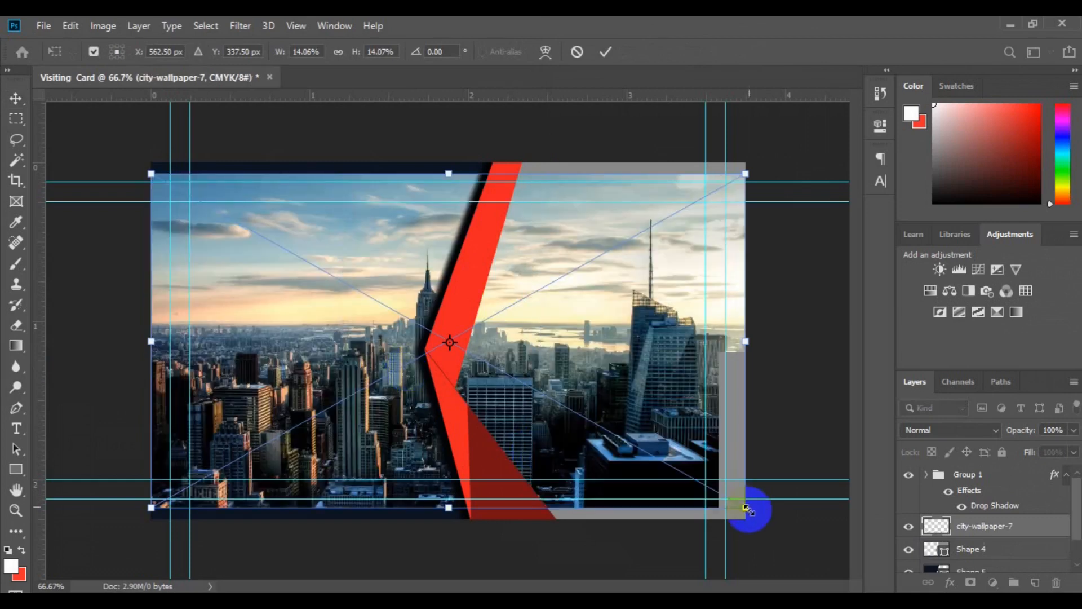
# Step: Enlarge the placed photo to cover the card, commit it, and shift it up and left
pyautogui.moveTo(826, 555); pyautogui.dragTo(784, 531)
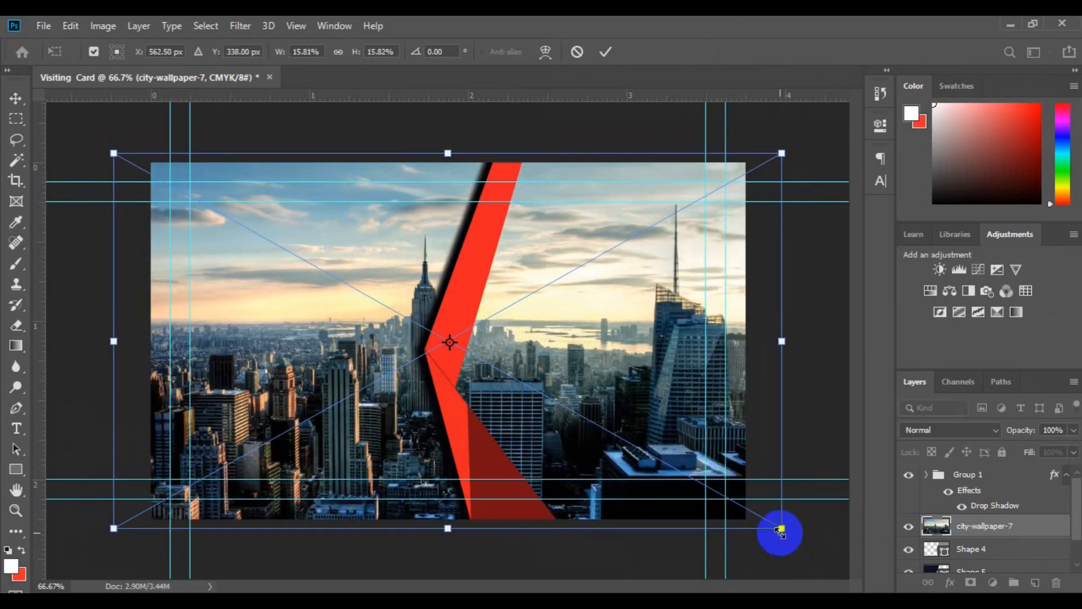
pyautogui.press('Return')
pyautogui.moveTo(633, 425); pyautogui.dragTo(607, 437)
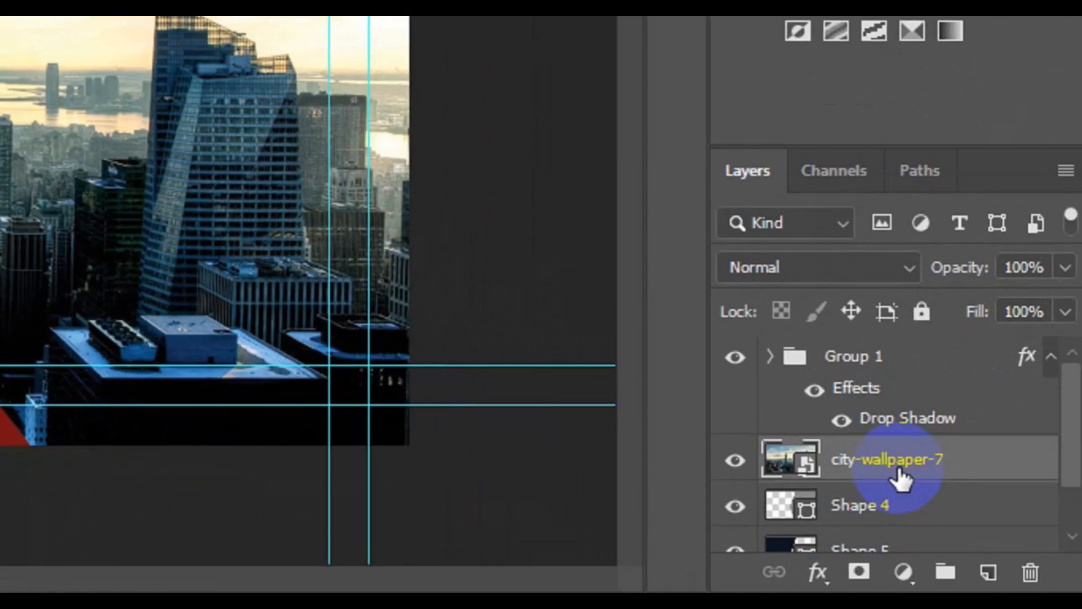
# Step: Clip the photo to Shape 4 and set its blend mode to Luminosity for greyscale
pyautogui.rightClick(899, 467)
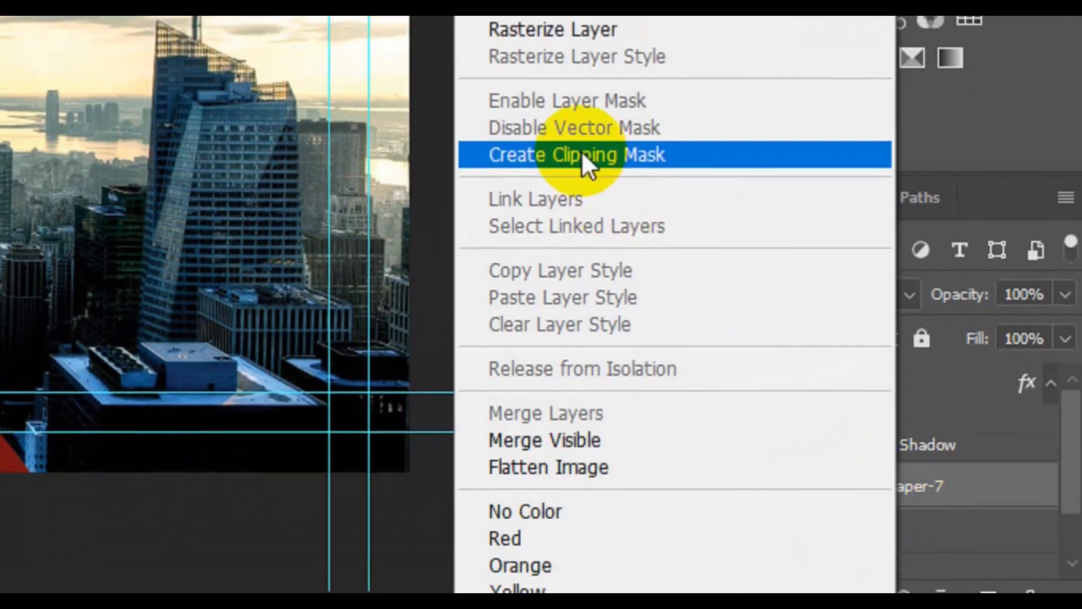
pyautogui.click(583, 157)
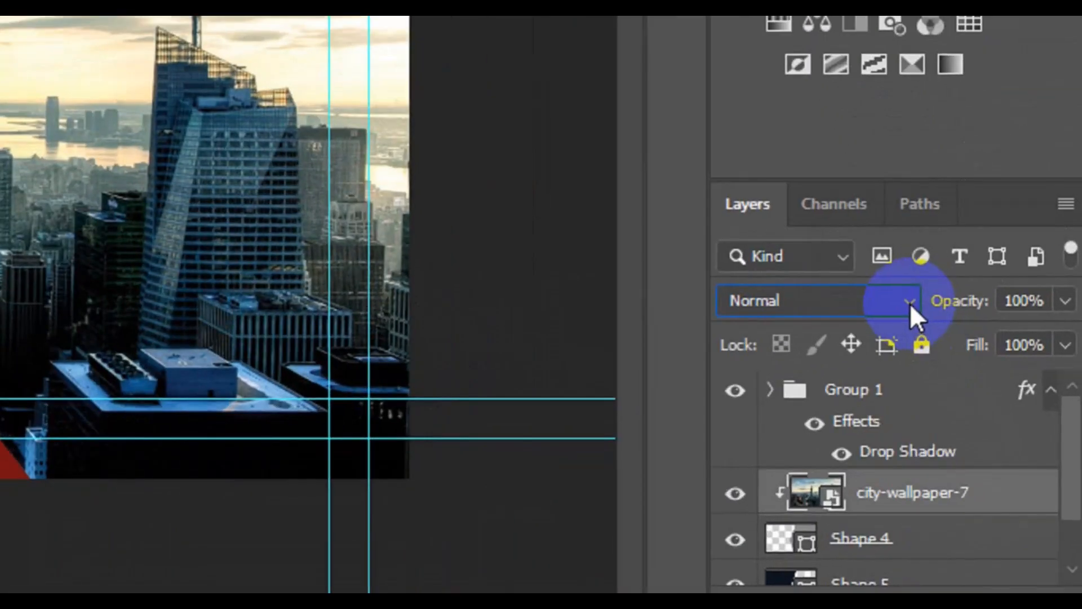
pyautogui.click(995, 431)
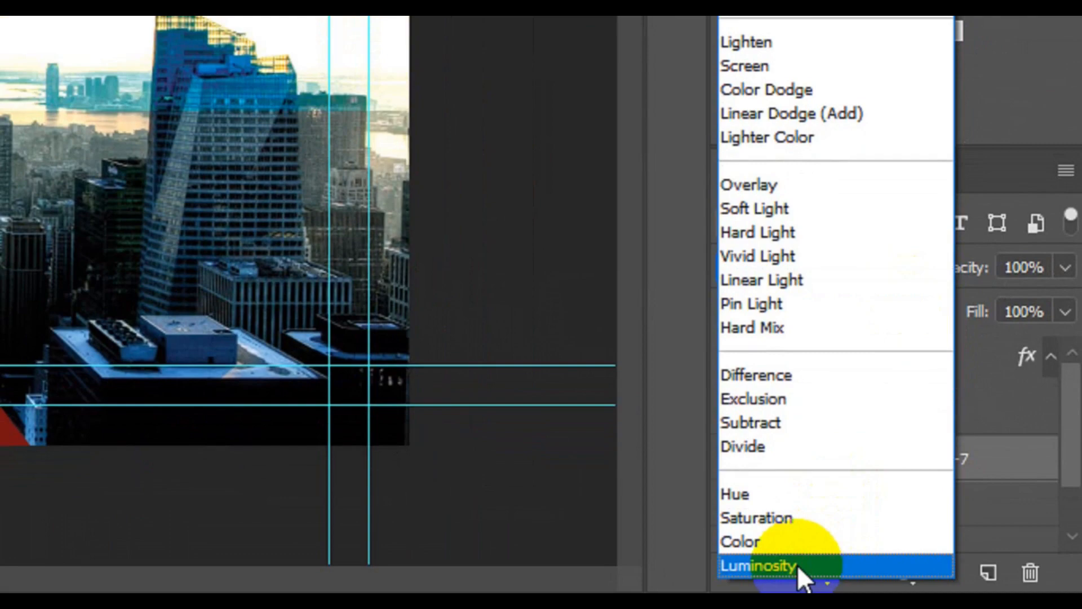
pyautogui.click(758, 565)
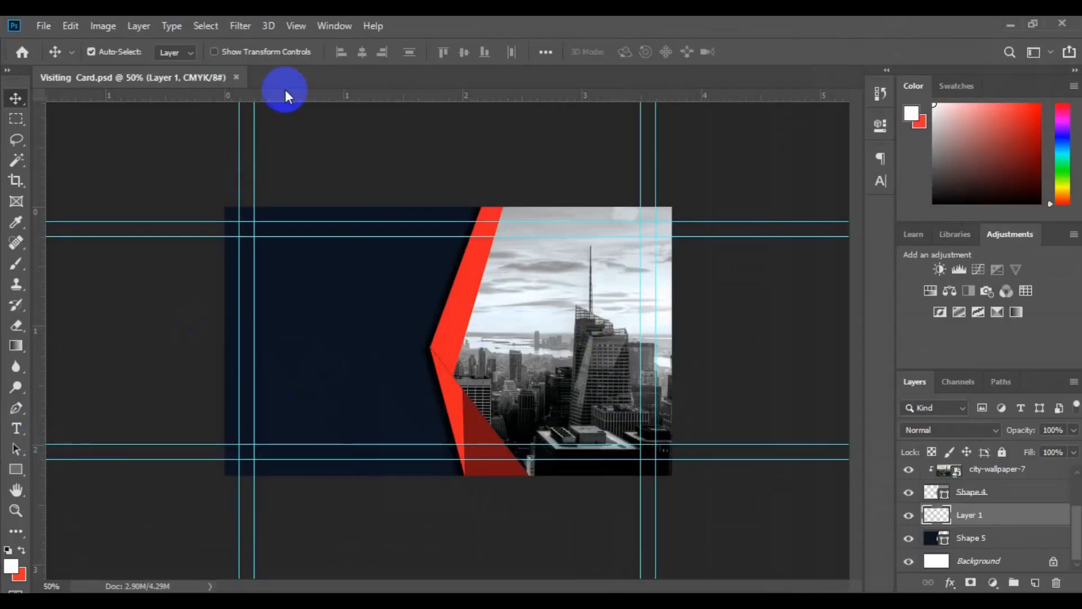
# Step: Type the cardholder's name in left-aligned Bold 12 pt, with CREATIVE DIRECTOR on the next line
pyautogui.click(15, 429)
pyautogui.click(347, 51)
pyautogui.click(285, 179)
pyautogui.click(435, 51)
pyautogui.click(428, 151)
pyautogui.click(561, 53)
pyautogui.click(295, 305)
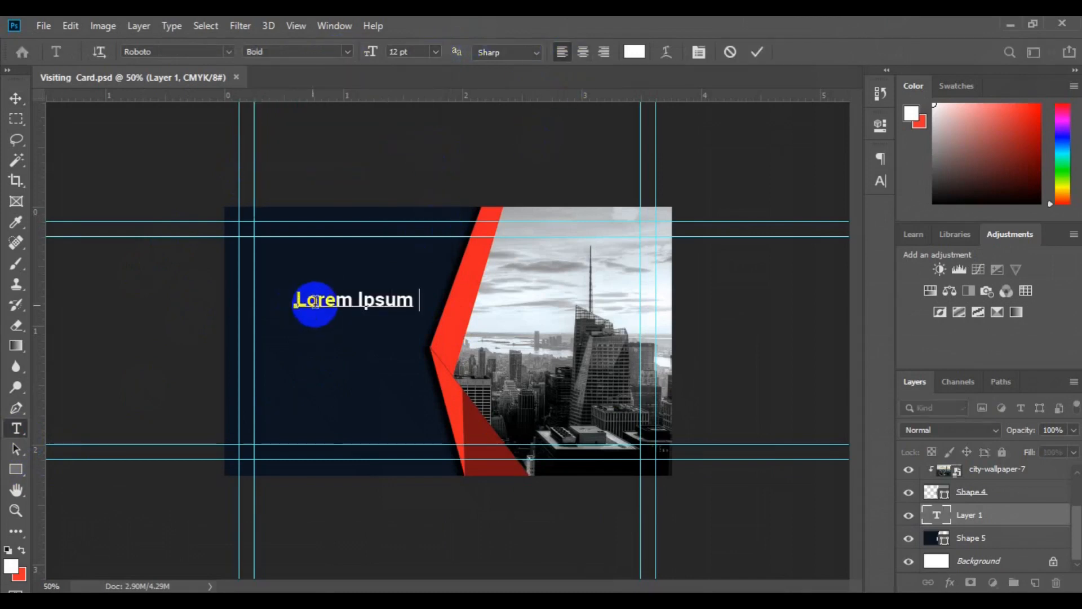
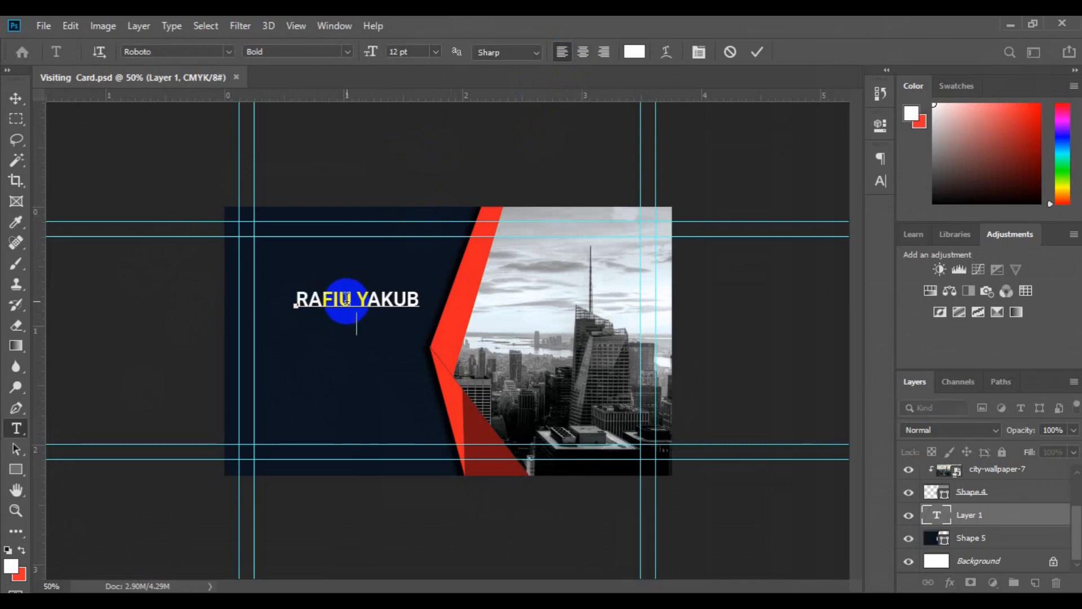
pyautogui.press('Return')
pyautogui.write('CREATIVE DIRECTOR')
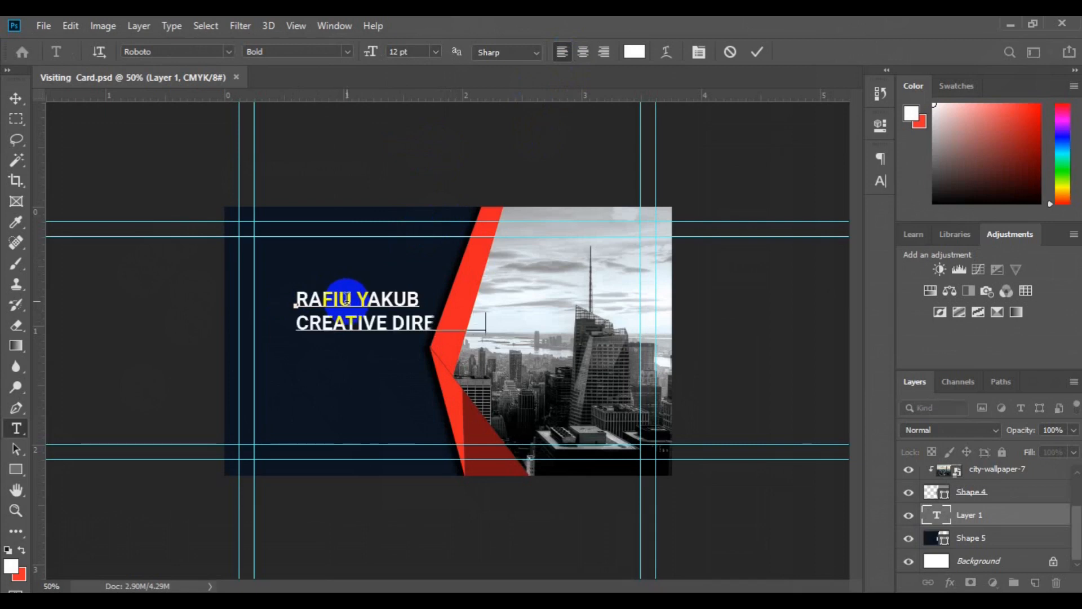
# Step: Make the surname and title Light weight and shrink the title to 6 pt
pyautogui.click(301, 321)
pyautogui.click(355, 299)
pyautogui.hotkey('shift', 'Down')
pyautogui.hotkey('shift', 'End')
pyautogui.click(435, 52)
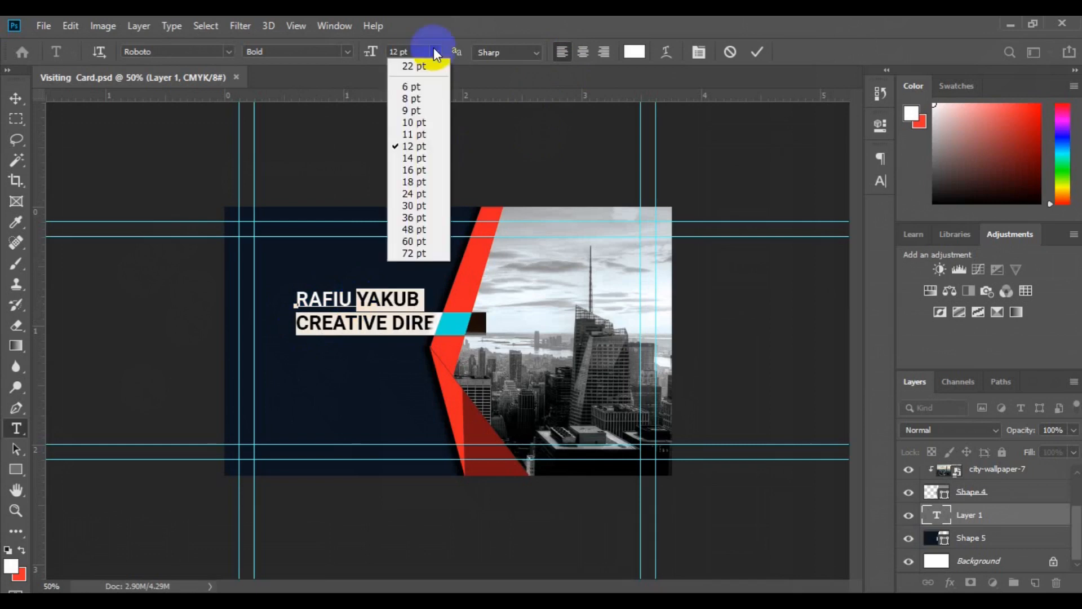
pyautogui.click(347, 52)
pyautogui.click(340, 93)
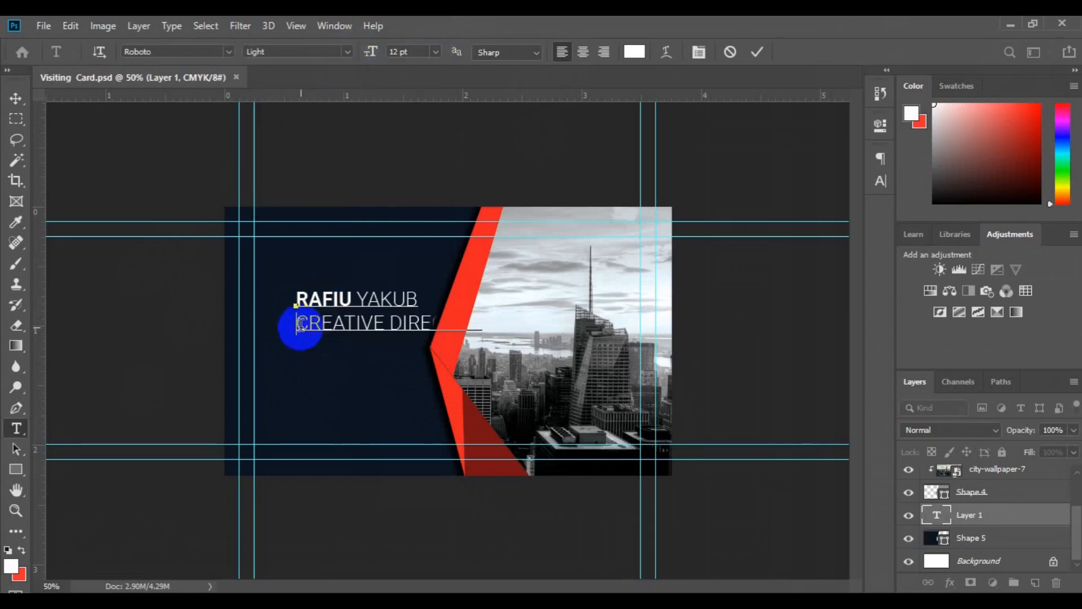
pyautogui.click(435, 53)
pyautogui.click(406, 67)
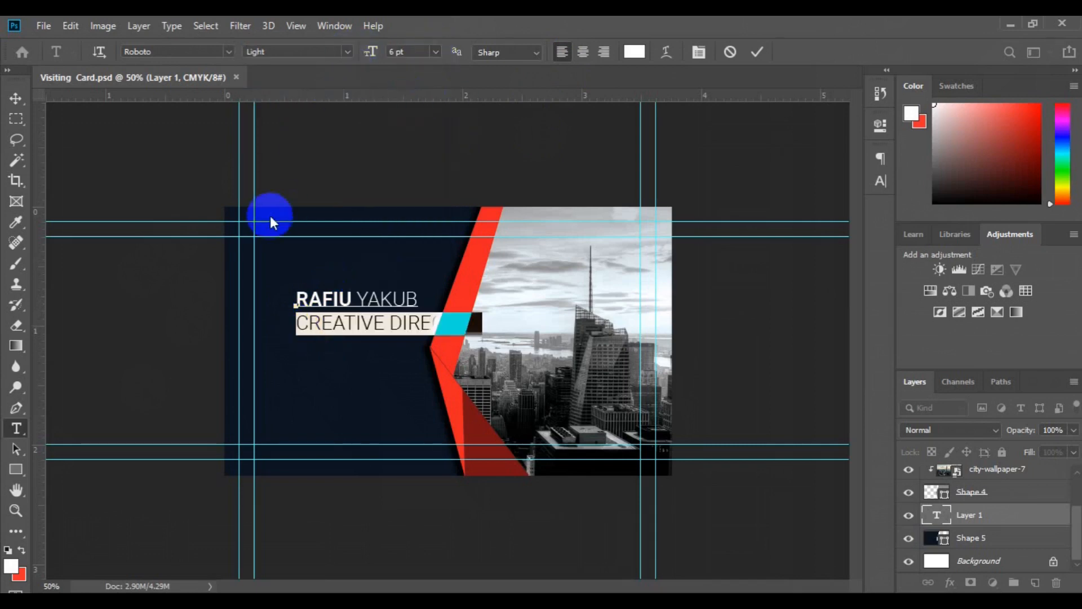
pyautogui.click(16, 99)
# Step: Move the name block to the navy panel's top-left and zoom in on the card
pyautogui.moveTo(315, 311); pyautogui.dragTo(276, 255)
pyautogui.click(1014, 540)
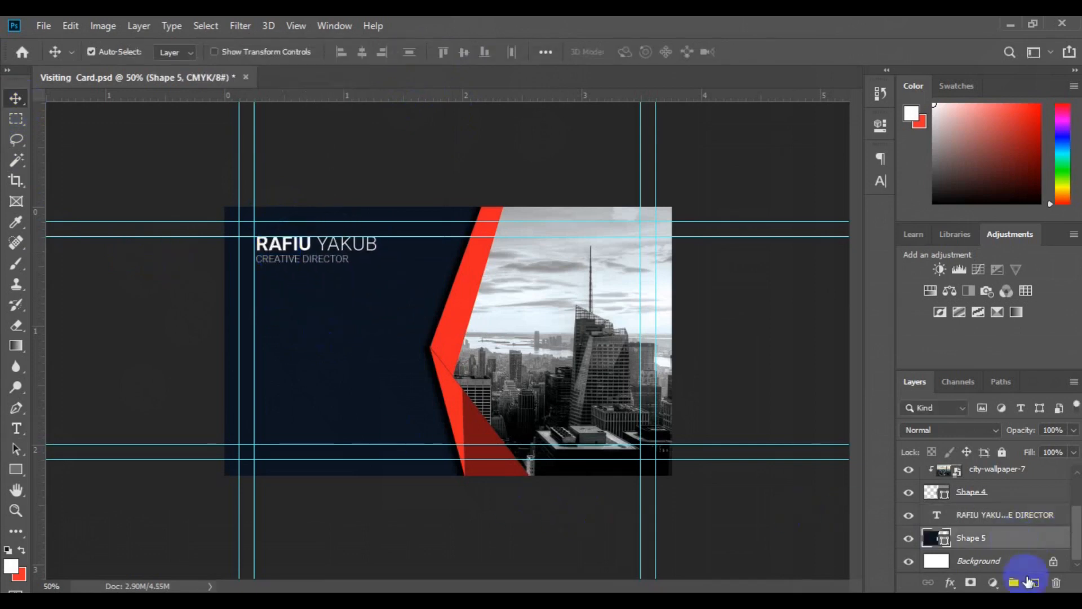
pyautogui.hotkey('ctrl', '+')
pyautogui.click(16, 468)
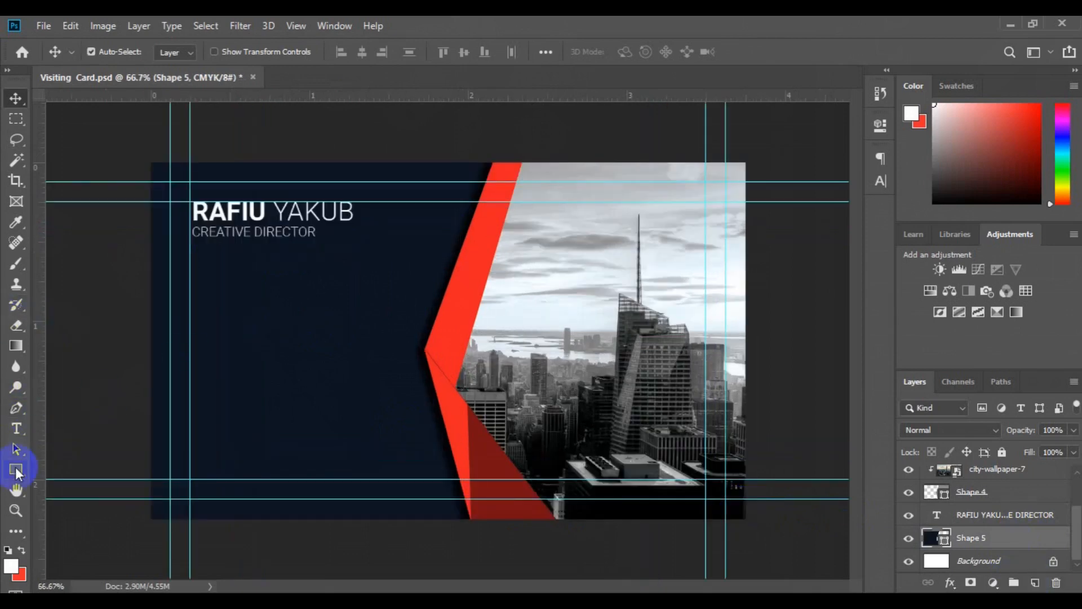
# Step: Draw a thin red bar just beneath CREATIVE DIRECTOR on a new layer
pyautogui.click(1035, 582)
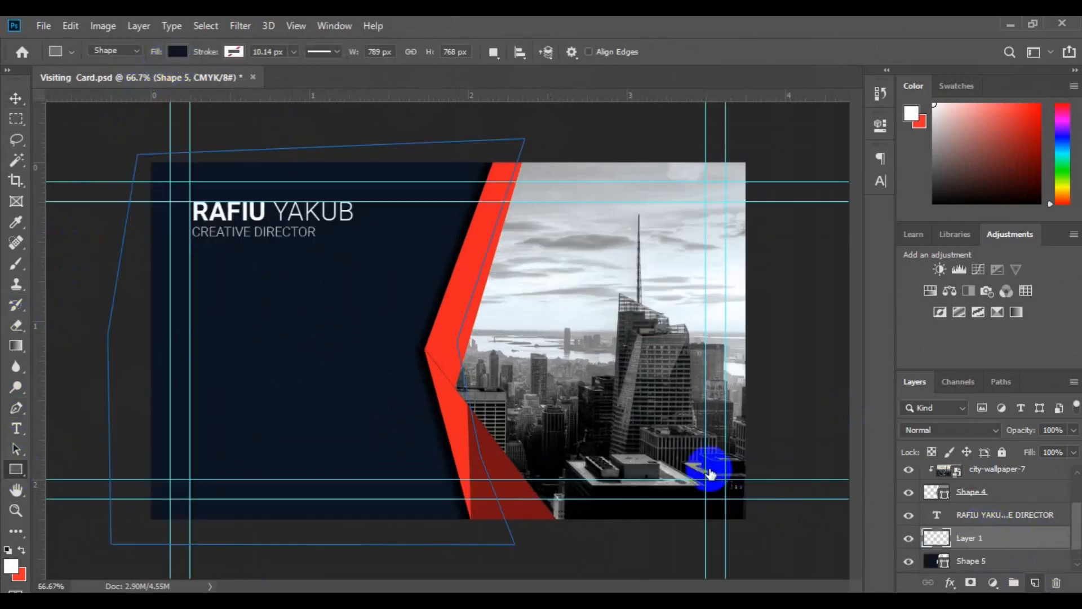
pyautogui.click(177, 52)
pyautogui.doubleClick(102, 153)
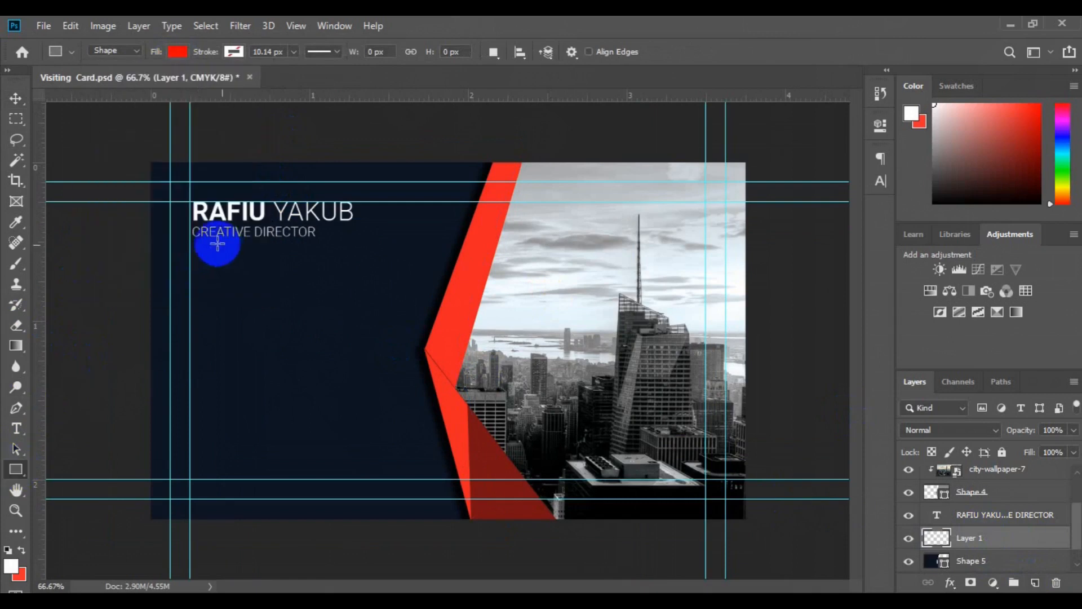
pyautogui.moveTo(190, 251); pyautogui.dragTo(246, 243)
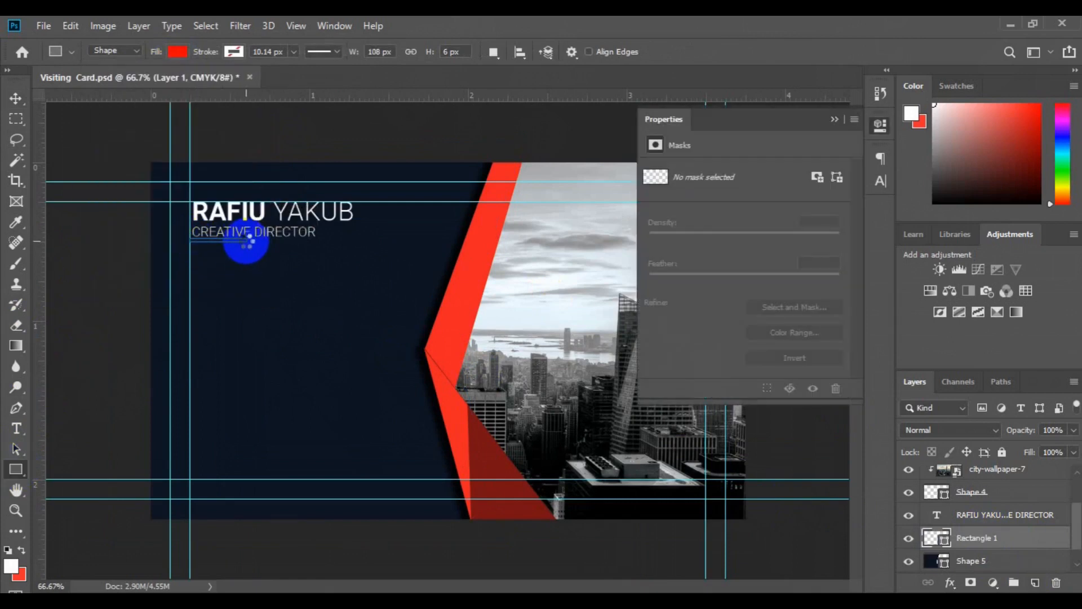
pyautogui.press('v')
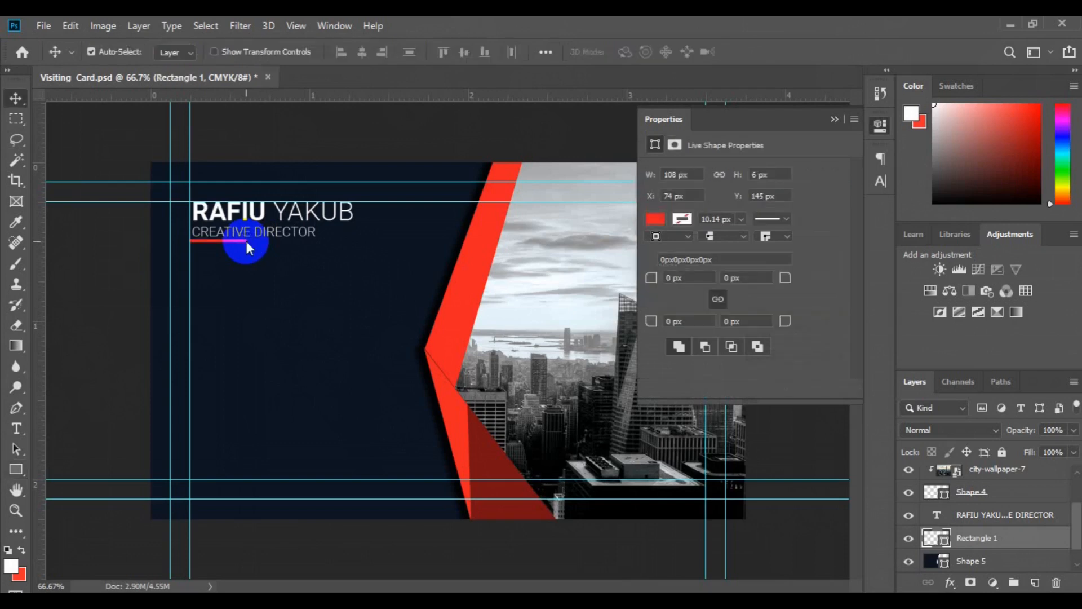
pyautogui.moveTo(246, 243); pyautogui.dragTo(246, 245)
# Step: Group the red bar with the name text and name the group Nme
pyautogui.keyDown('shift'); pyautogui.click(980, 514); pyautogui.keyUp('shift')
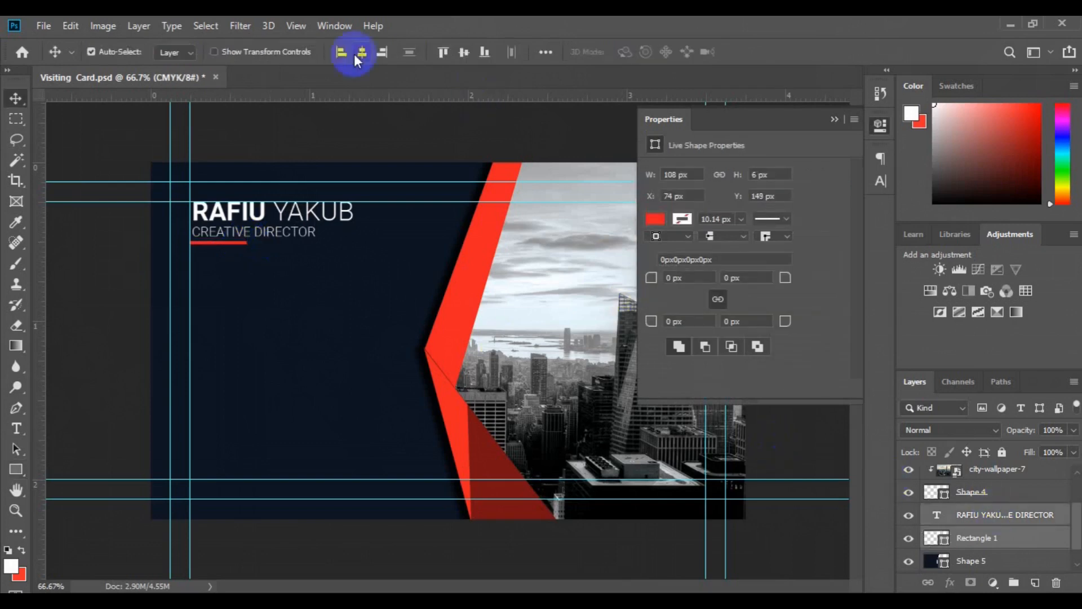
pyautogui.hotkey('ctrl', 'g')
pyautogui.doubleClick(966, 515)
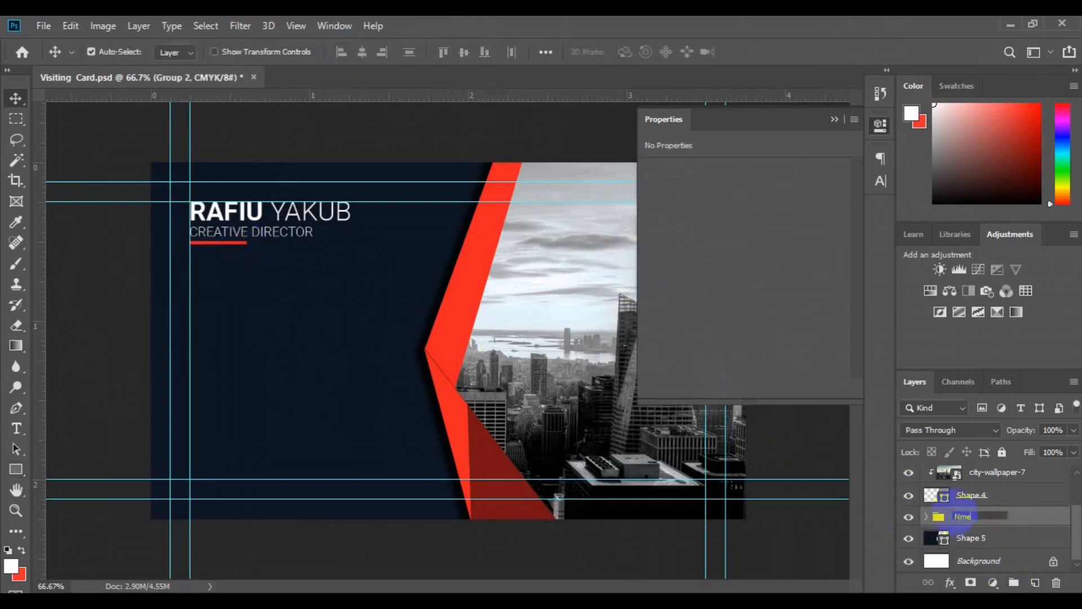
pyautogui.press('Return')
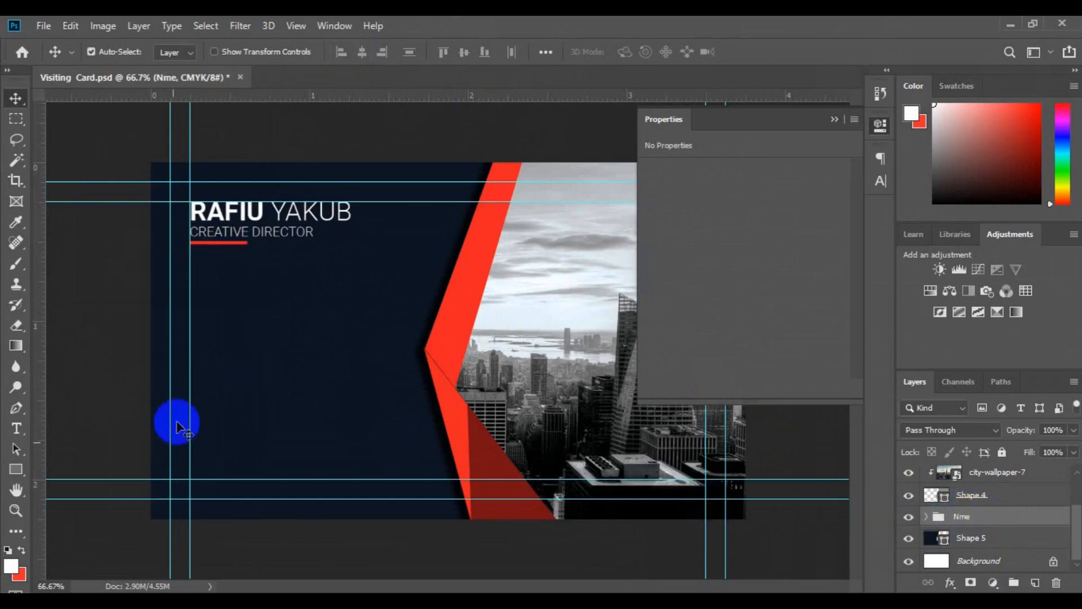
pyautogui.moveTo(13, 471); pyautogui.dragTo(79, 502)
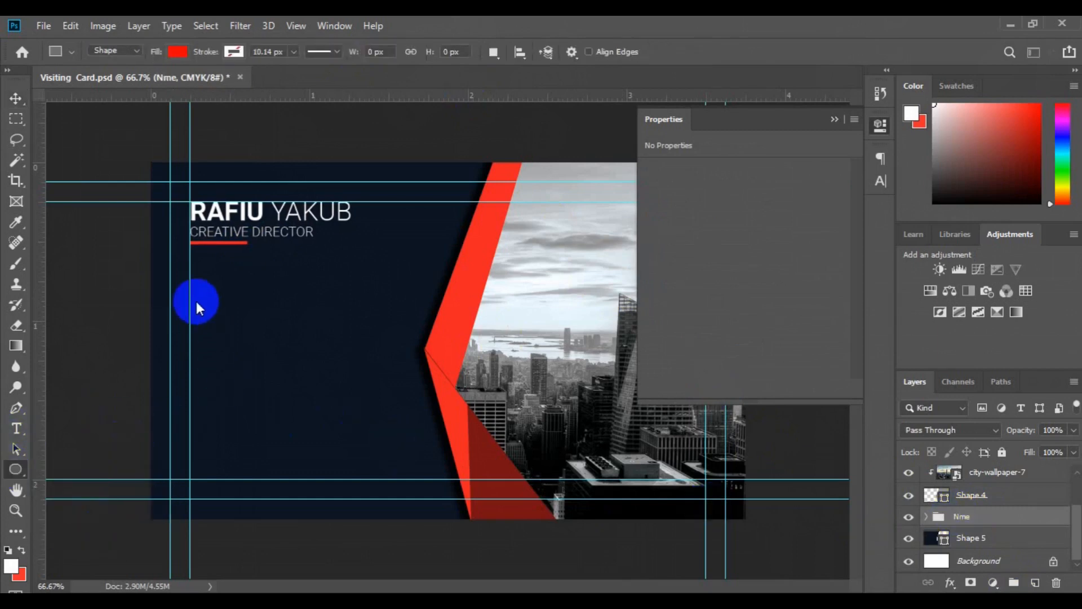
# Step: Draw a small red circle below the name and drag in the phone icon from pin.psd
pyautogui.click(192, 300)
pyautogui.click(580, 243)
pyautogui.moveTo(199, 309)
pyautogui.mouseDown()
pyautogui.moveTo(230, 346)
pyautogui.moveTo(205, 308)
pyautogui.mouseUp()
pyautogui.press('v')
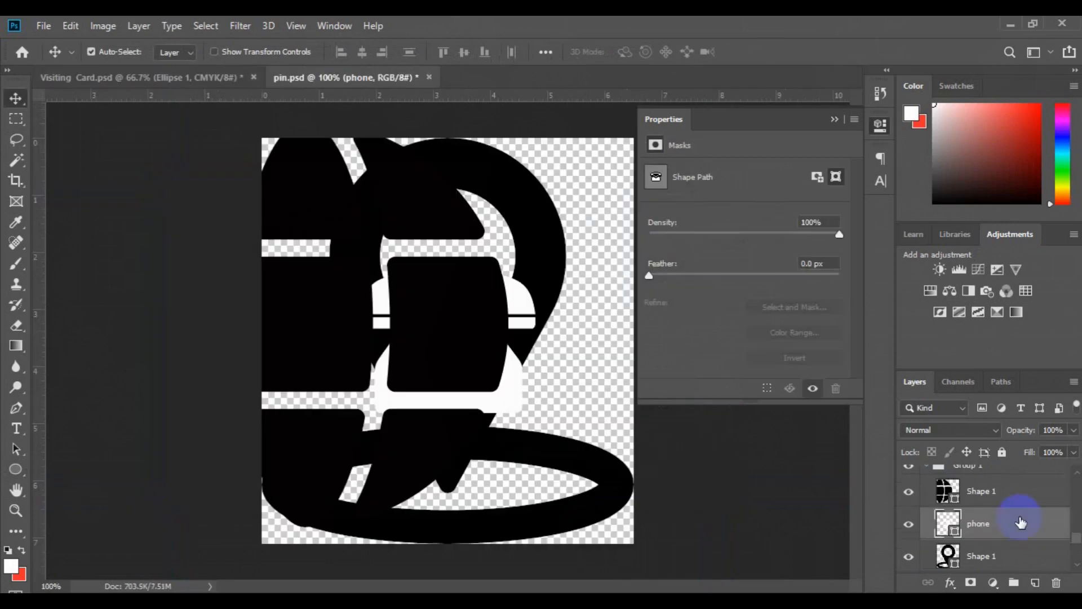
pyautogui.moveTo(1024, 519); pyautogui.dragTo(301, 326)
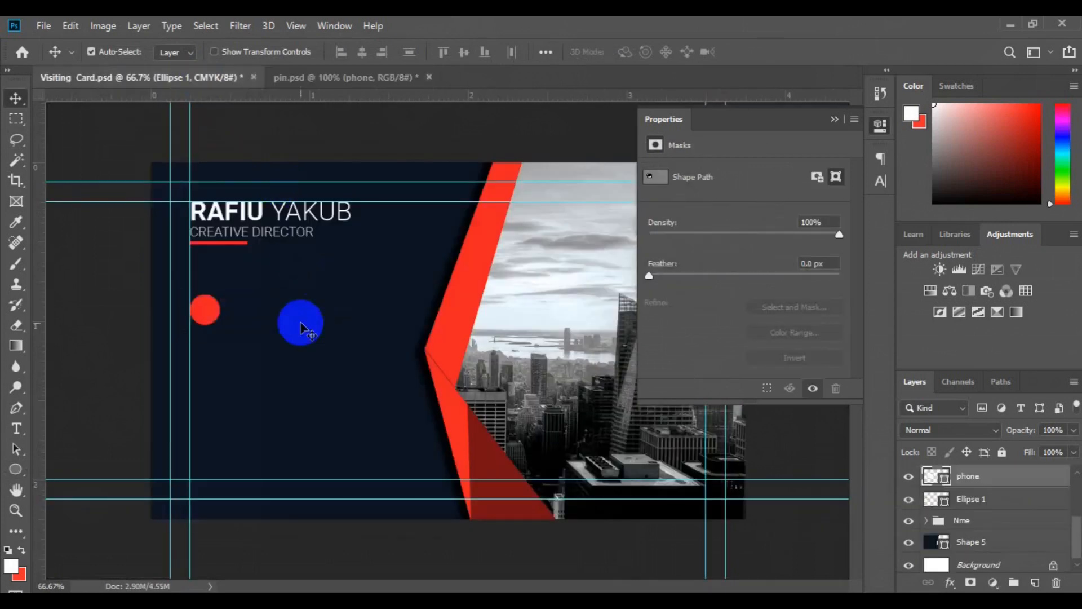
# Step: Scale the phone icon down to fit onto the red circle
pyautogui.hotkey('ctrl', 't')
pyautogui.moveTo(359, 371); pyautogui.dragTo(304, 327)
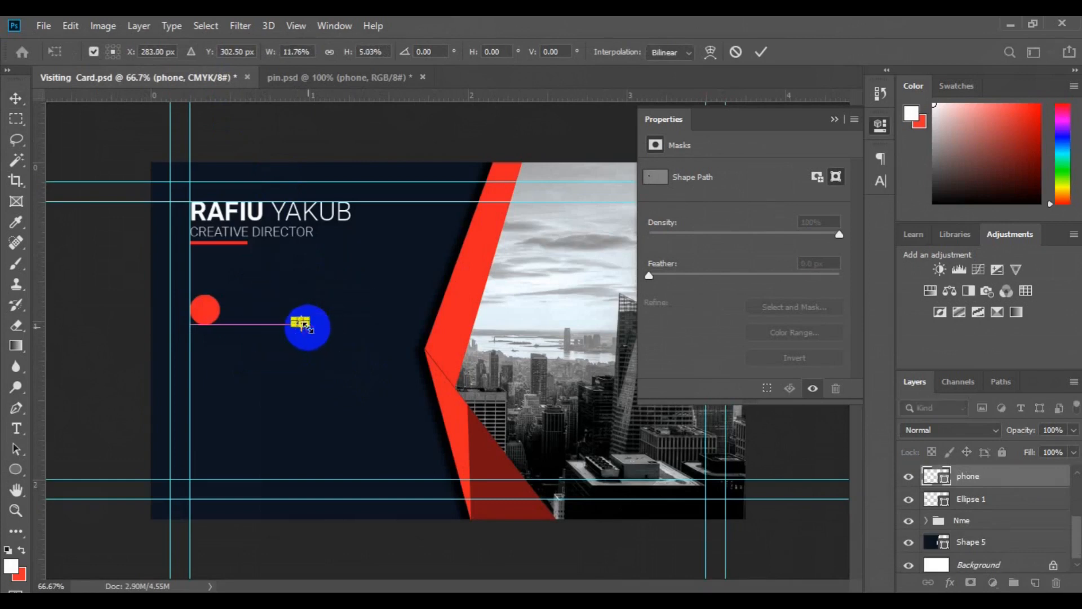
pyautogui.click(730, 48)
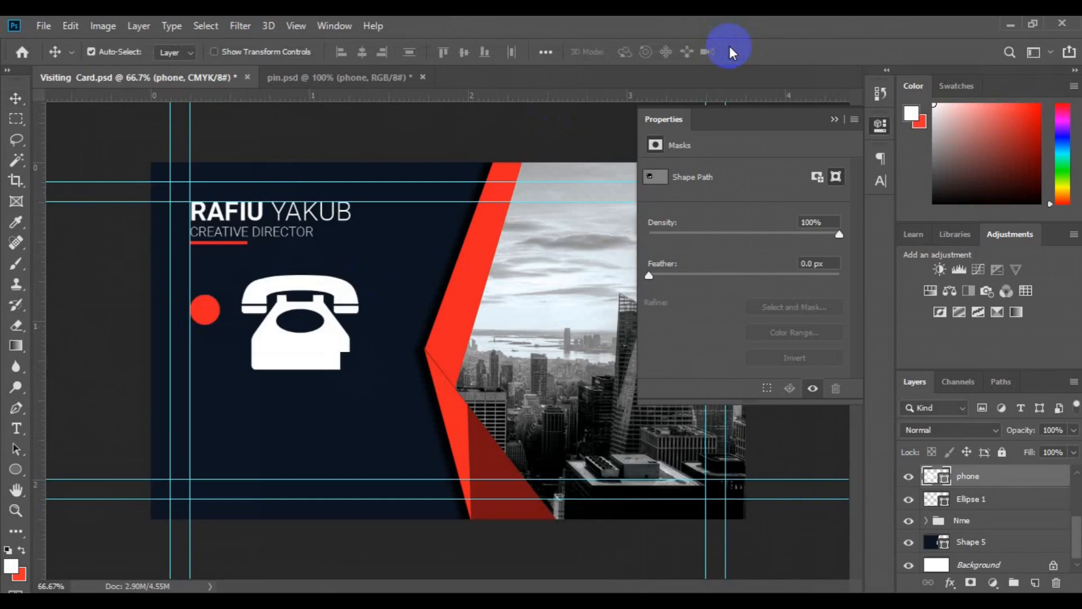
pyautogui.hotkey('ctrl', 't')
pyautogui.moveTo(363, 367); pyautogui.dragTo(313, 317)
pyautogui.click(733, 54)
pyautogui.hotkey('ctrl', 'z')
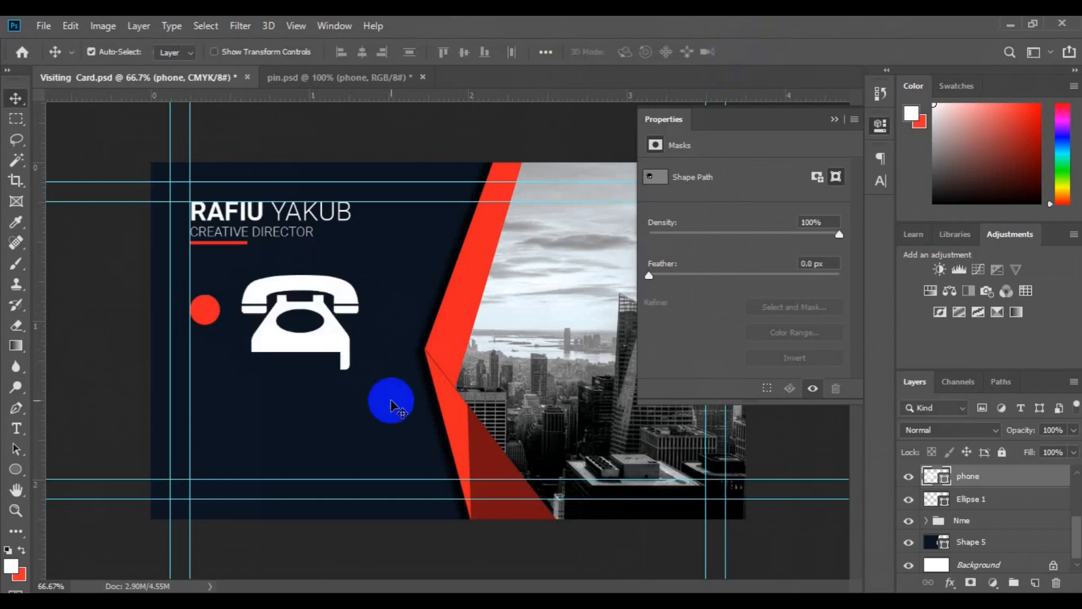
pyautogui.hotkey('ctrl', 't')
pyautogui.moveTo(343, 296); pyautogui.dragTo(323, 320)
pyautogui.moveTo(324, 322); pyautogui.dragTo(205, 310)
pyautogui.press('Return')
# Step: Fit the red circle around the phone icon and group the two as tel
pyautogui.keyDown('shift'); pyautogui.click(978, 499); pyautogui.keyUp('shift')
pyautogui.hotkey('ctrl', 't')
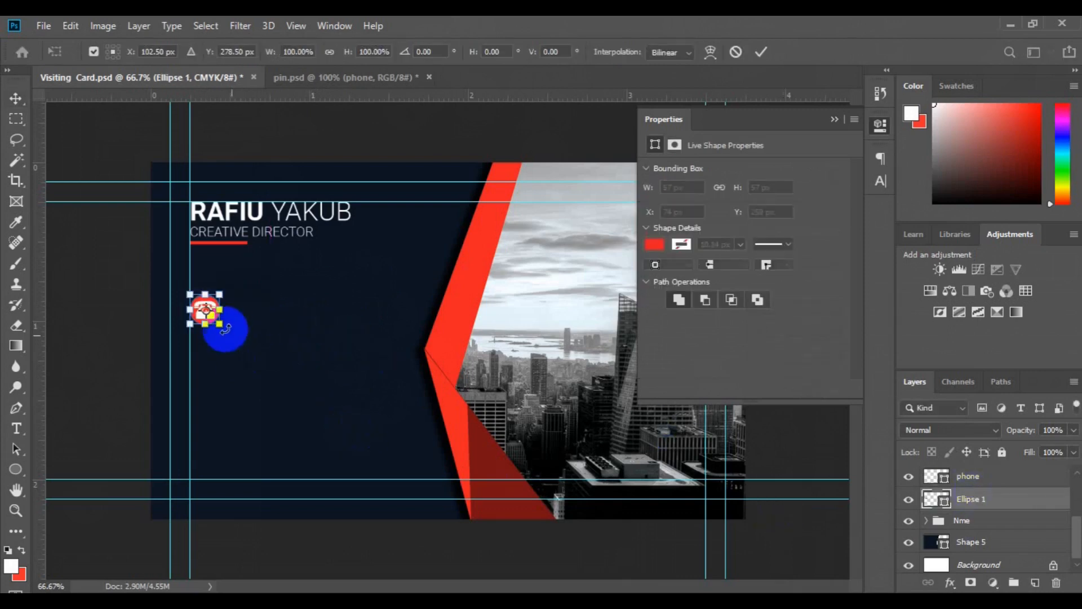
pyautogui.moveTo(226, 329); pyautogui.dragTo(225, 329)
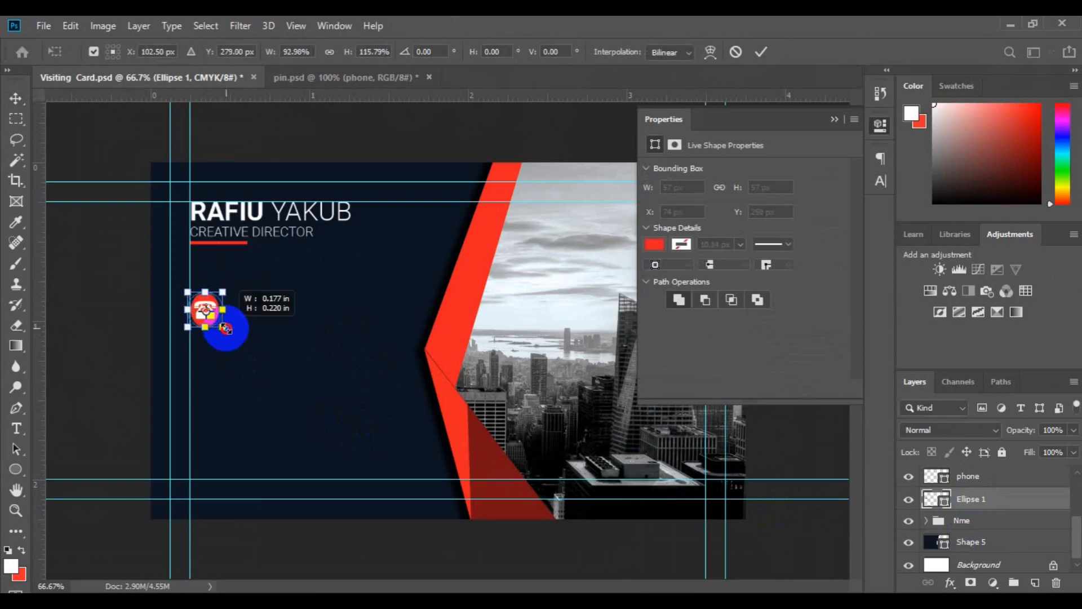
pyautogui.click(987, 484)
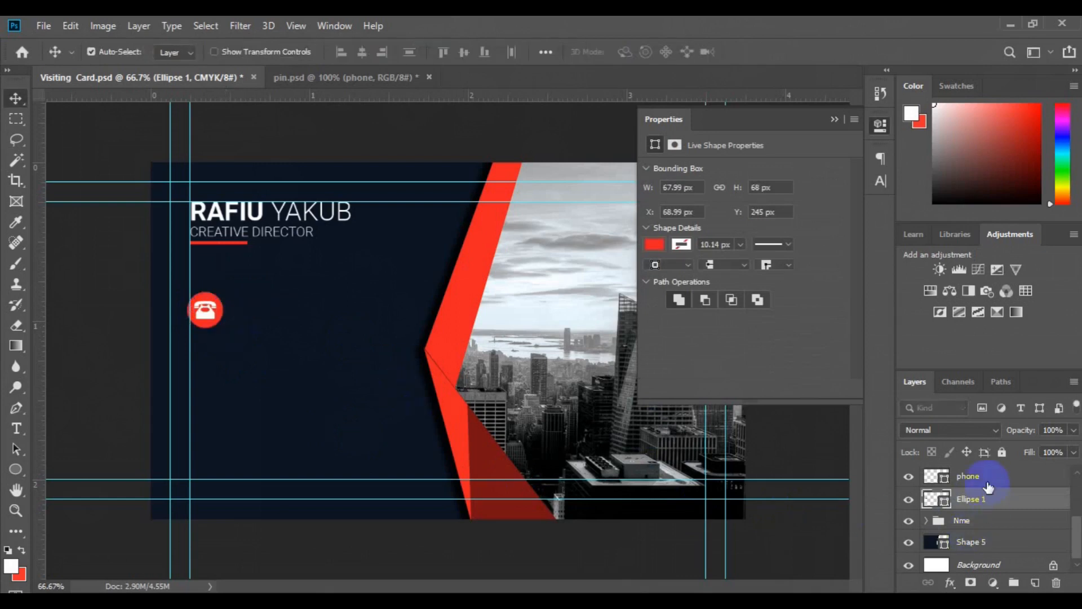
pyautogui.keyDown('ctrl'); pyautogui.click(988, 479); pyautogui.keyUp('ctrl')
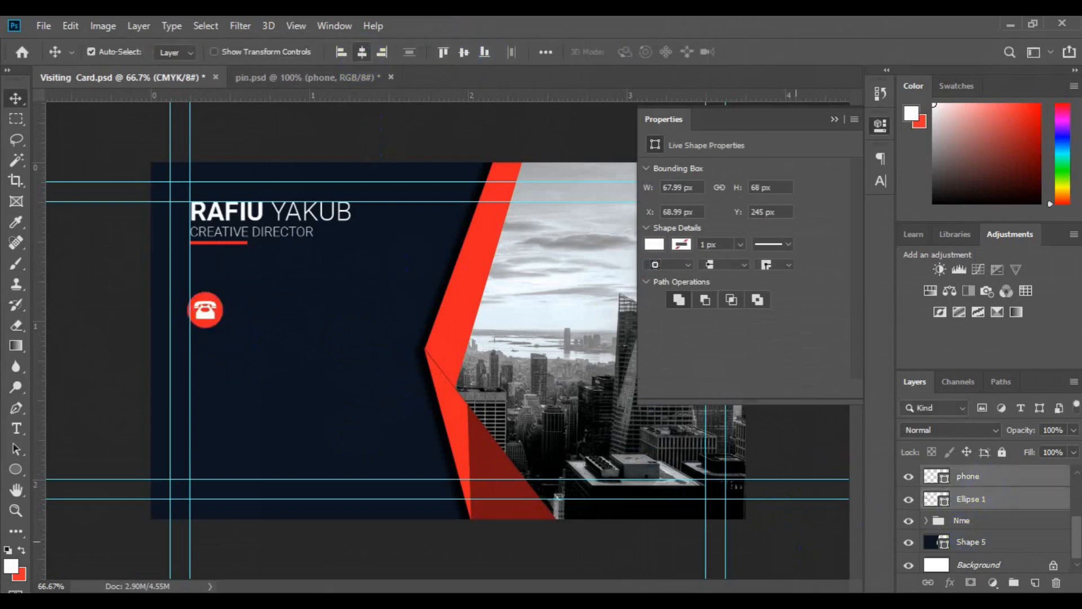
pyautogui.click(1014, 582)
pyautogui.click(974, 499)
pyautogui.write('tel')
pyautogui.press('Return')
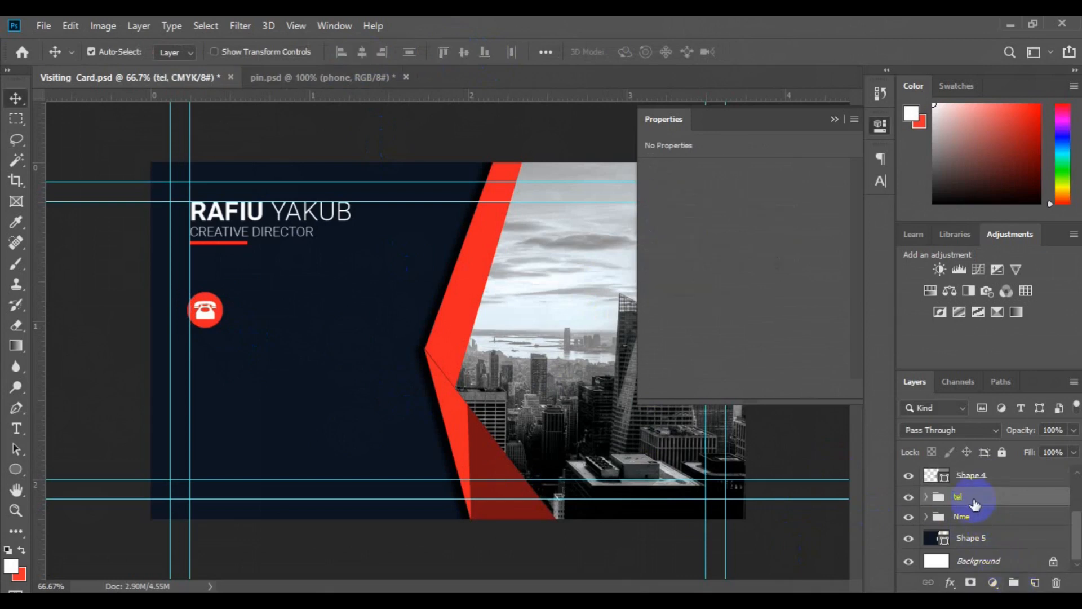
# Step: Left-align the tel group with the Nme group and nudge both onto the guide
pyautogui.keyDown('ctrl'); pyautogui.click(974, 516); pyautogui.keyUp('ctrl')
pyautogui.click(341, 52)
pyautogui.press('Right')
pyautogui.press('Right')
pyautogui.press('Right')
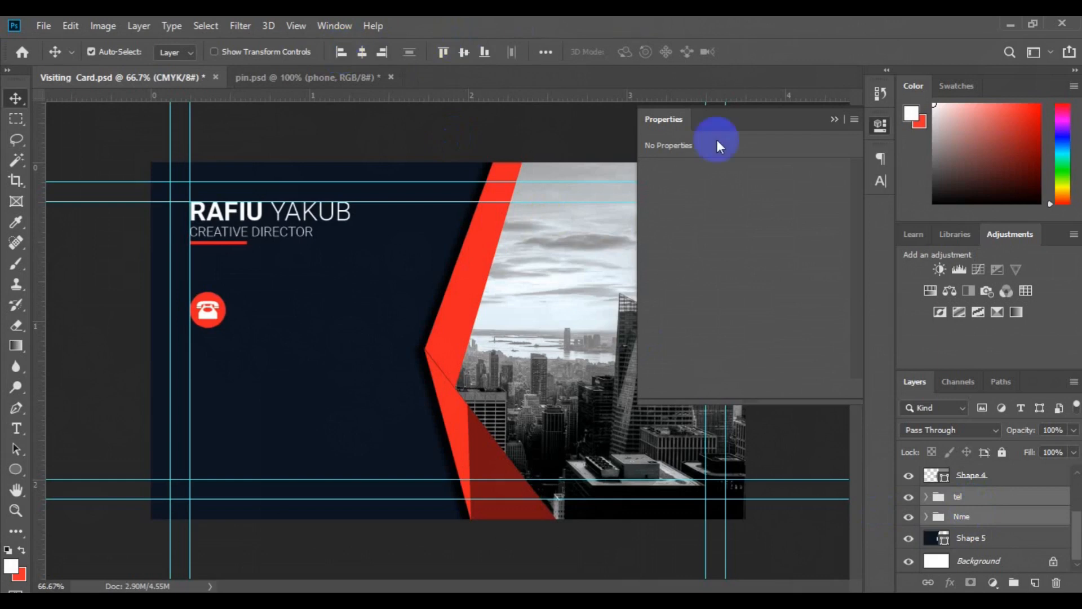
pyautogui.click(1037, 588)
pyautogui.click(16, 428)
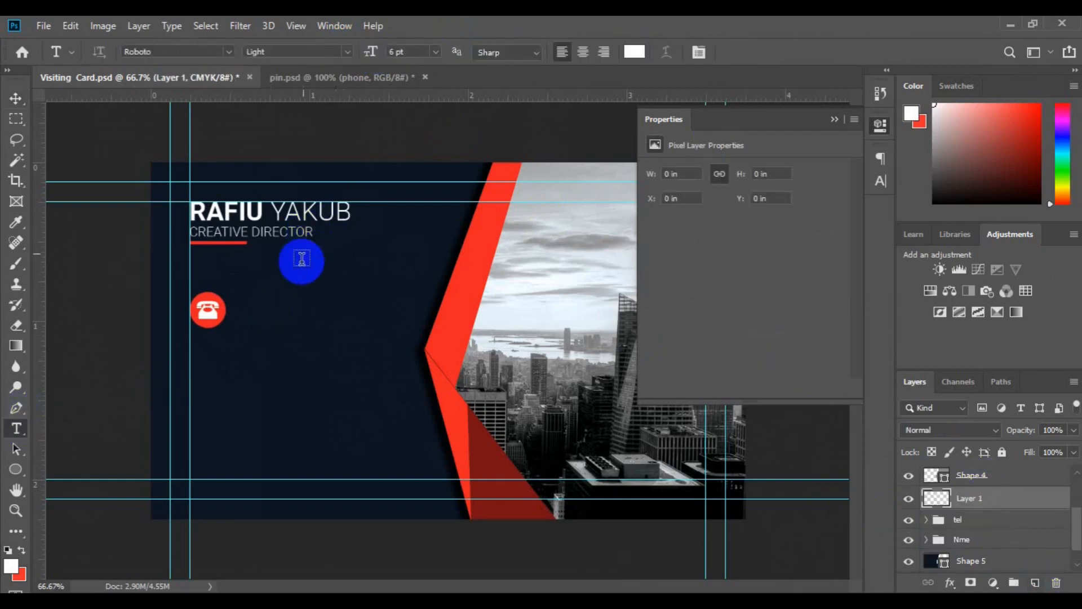
pyautogui.click(259, 309)
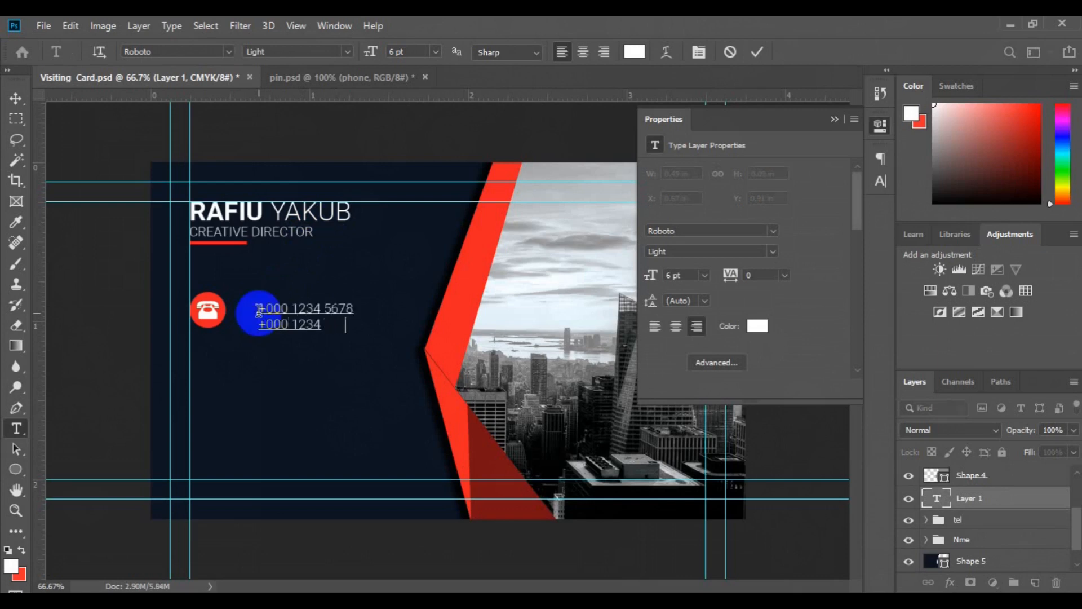
pyautogui.hotkey('ctrl', 'a')
pyautogui.click(348, 51)
pyautogui.click(338, 110)
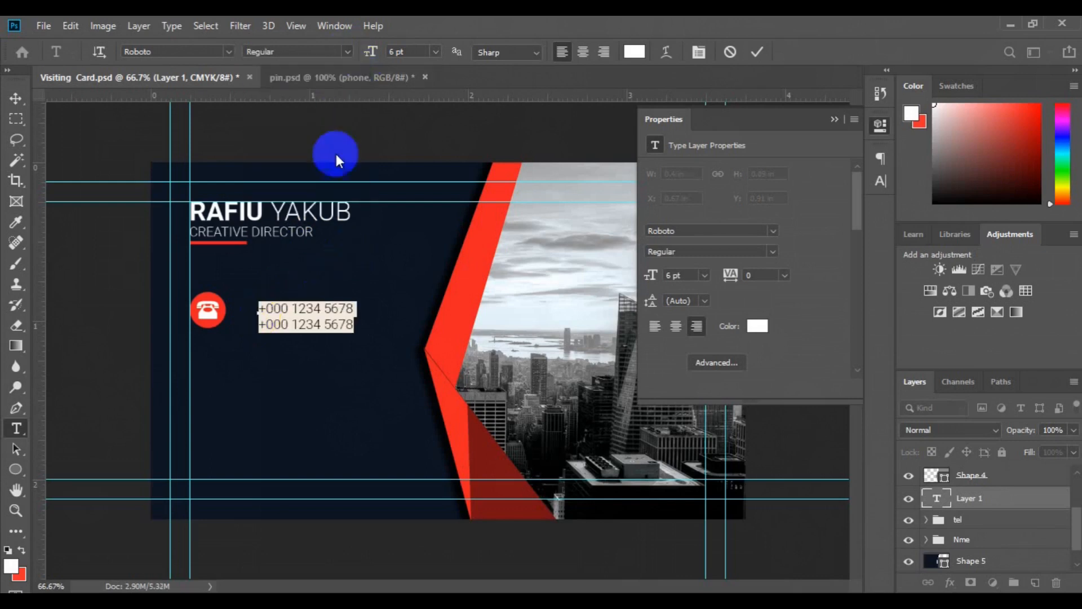
pyautogui.click(356, 309)
pyautogui.click(10, 101)
pyautogui.moveTo(298, 316); pyautogui.dragTo(260, 302)
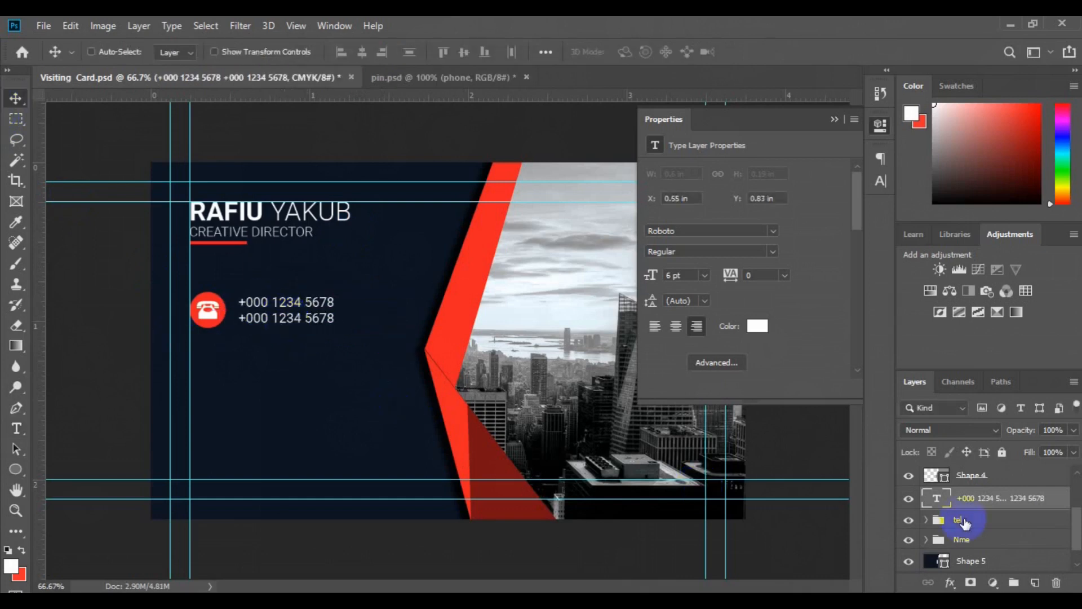
pyautogui.click(965, 523)
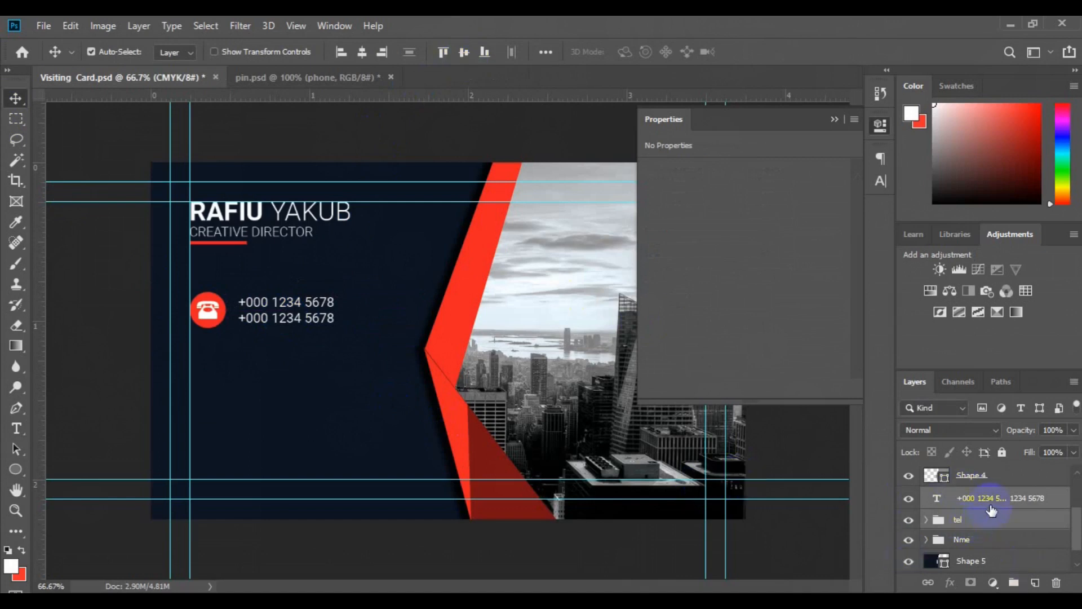
pyautogui.click(1014, 586)
# Step: Duplicate the phone row group and move the copy below the original
pyautogui.hotkey('ctrl', 'j')
pyautogui.hotkey('ctrl', 't')
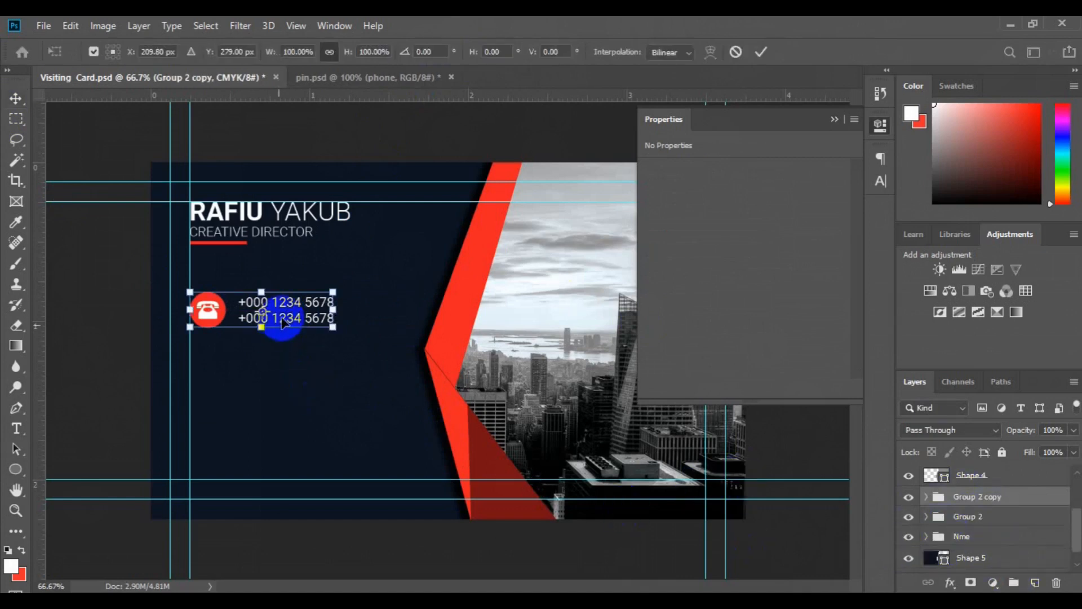
pyautogui.moveTo(283, 317); pyautogui.dragTo(282, 379)
pyautogui.press('Return')
# Step: Recolour the copied circle dark red and delete its phone glyph
pyautogui.click(207, 367)
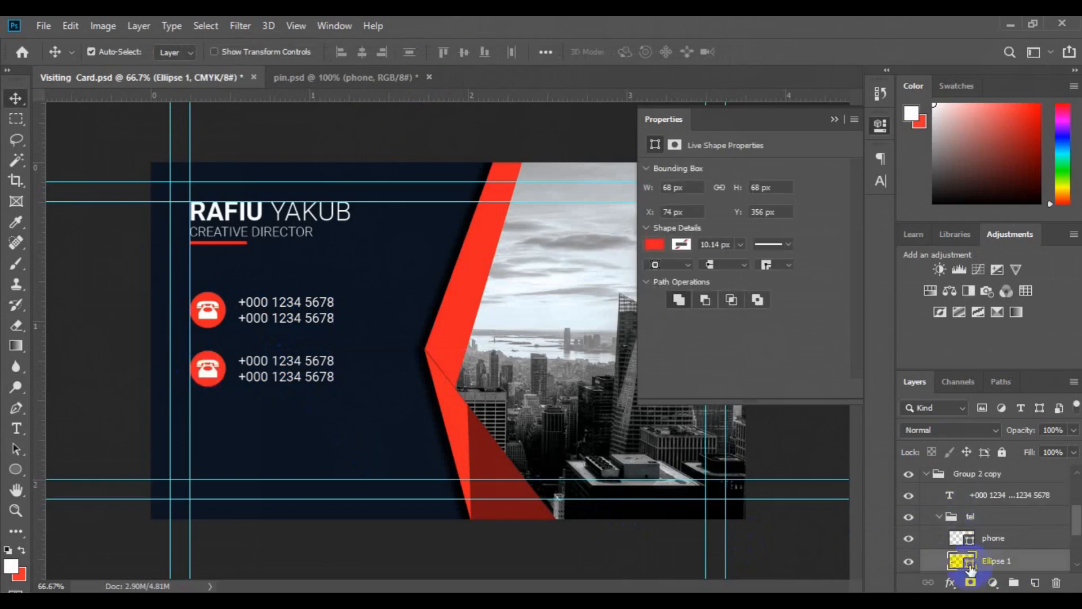
pyautogui.doubleClick(968, 563)
pyautogui.click(490, 467)
pyautogui.click(1024, 224)
pyautogui.click(984, 539)
pyautogui.press('Delete')
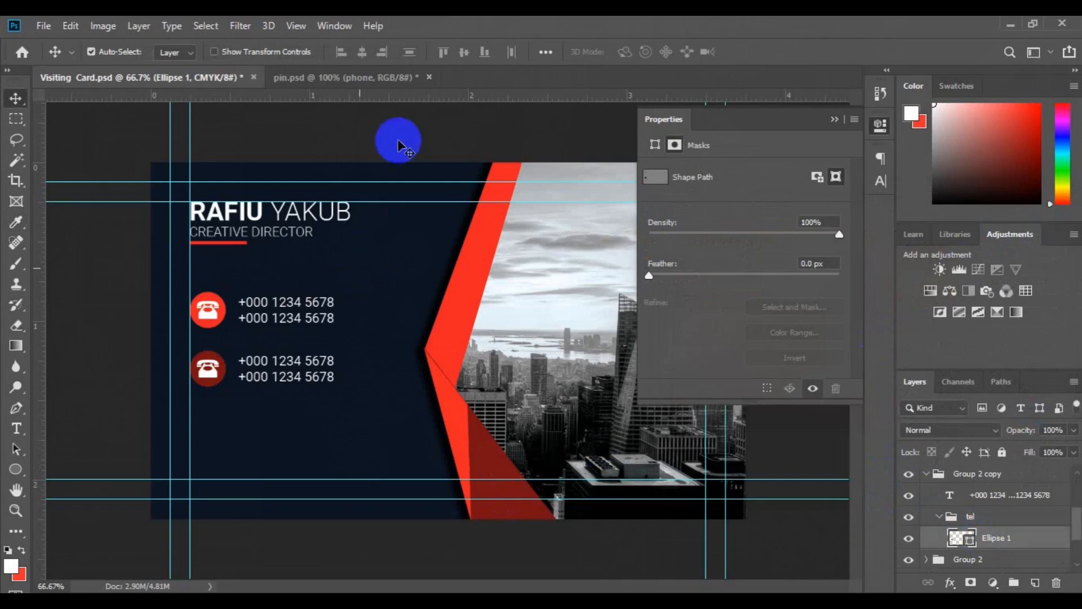
# Step: Bring the globe shape in from pin.psd, shrink it, and place it on the second circle
pyautogui.click(379, 78)
pyautogui.moveTo(967, 523); pyautogui.dragTo(228, 350)
pyautogui.hotkey('ctrl', 't')
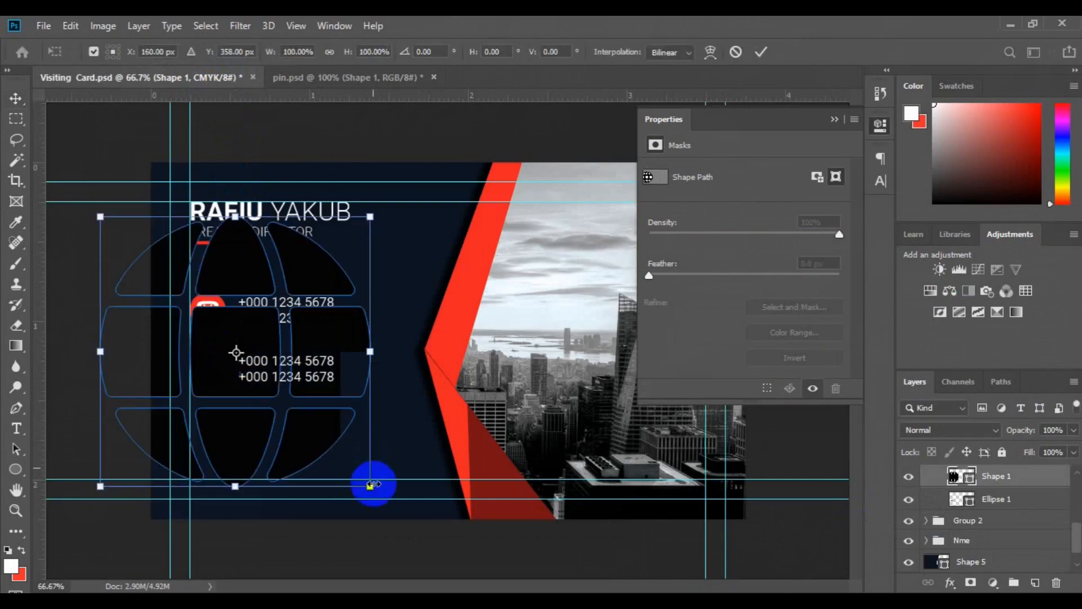
pyautogui.moveTo(373, 491); pyautogui.dragTo(243, 369)
pyautogui.press('Return')
pyautogui.moveTo(218, 297); pyautogui.dragTo(207, 369)
pyautogui.hotkey('ctrl', 't')
pyautogui.press('Return')
# Step: Fill the globe white and centre it vertically on the dark red circle
pyautogui.doubleClick(969, 484)
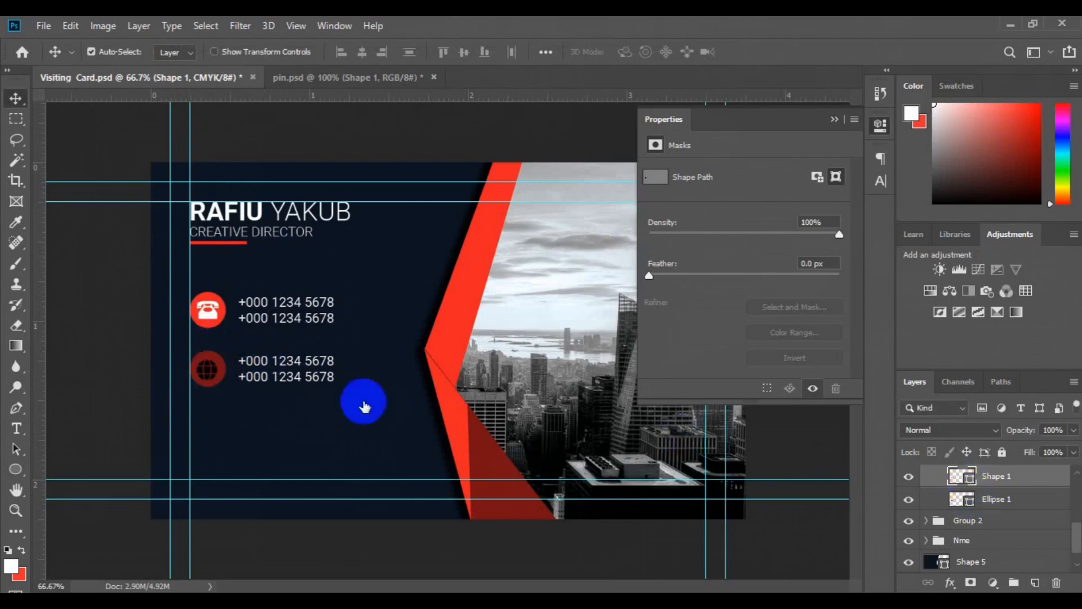
pyautogui.click(206, 310)
pyautogui.click(997, 226)
pyautogui.press('v')
pyautogui.keyDown('ctrl'); pyautogui.click(990, 499); pyautogui.keyUp('ctrl')
pyautogui.click(462, 57)
# Step: Select the copied phone number text for editing
pyautogui.click(17, 428)
pyautogui.moveTo(243, 364); pyautogui.dragTo(323, 402)
pyautogui.hotkey('ctrl', 'a')
pyautogui.press('Up')
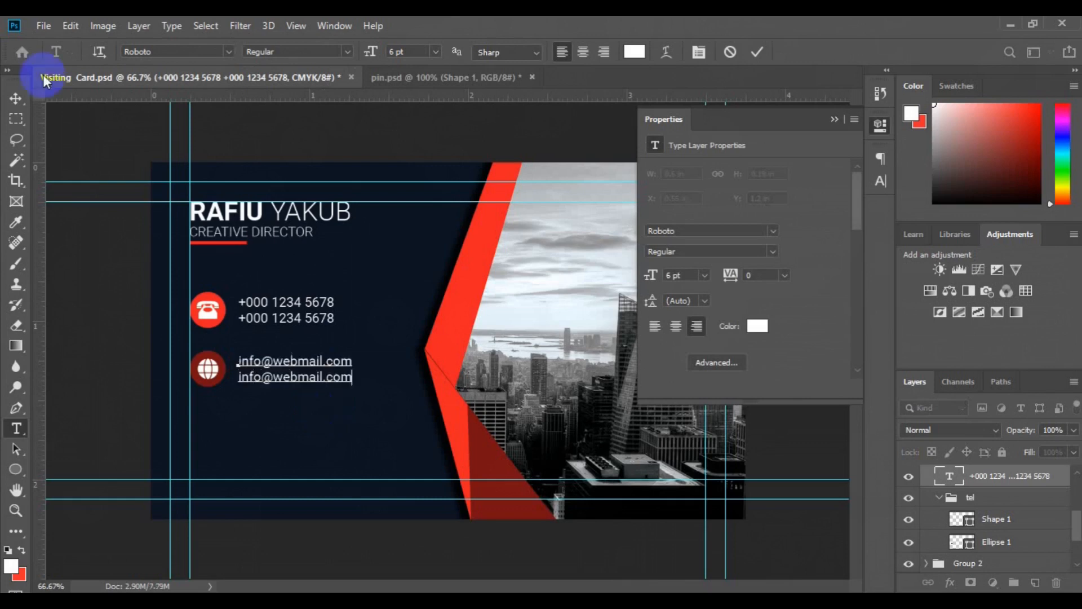
pyautogui.click(16, 98)
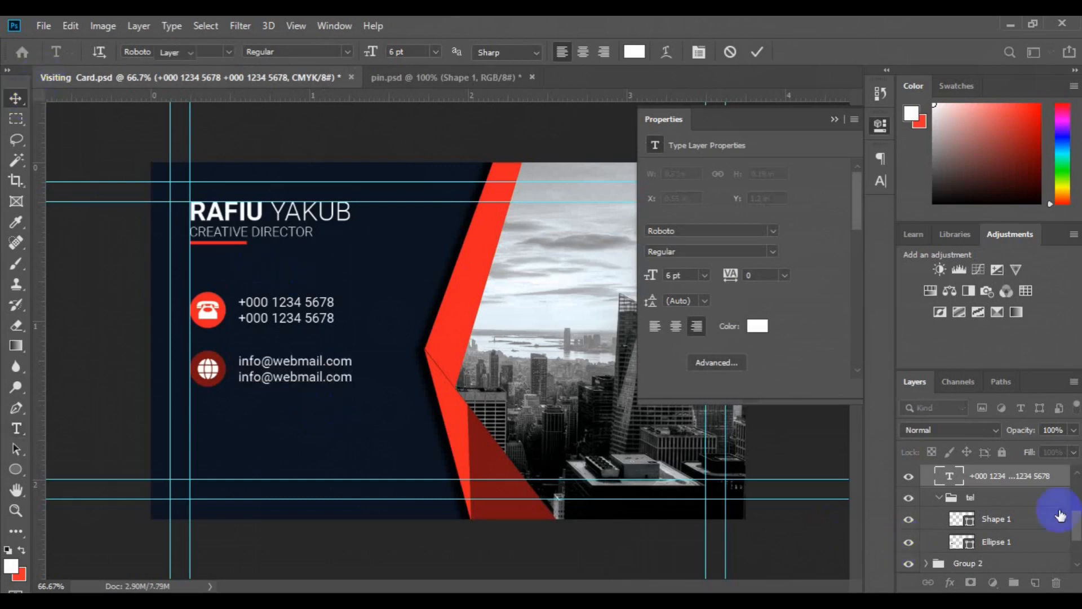
pyautogui.moveTo(1076, 524); pyautogui.dragTo(1077, 509)
pyautogui.click(926, 510)
pyautogui.doubleClick(969, 511)
pyautogui.write('web')
pyautogui.press('Return')
# Step: Nudge the email row up, left-align it with the phone row, and rename the phone group 'tel'
pyautogui.press('Up')
pyautogui.press('Up')
pyautogui.press('Up')
pyautogui.press('Up')
pyautogui.press('Up')
pyautogui.press('Up')
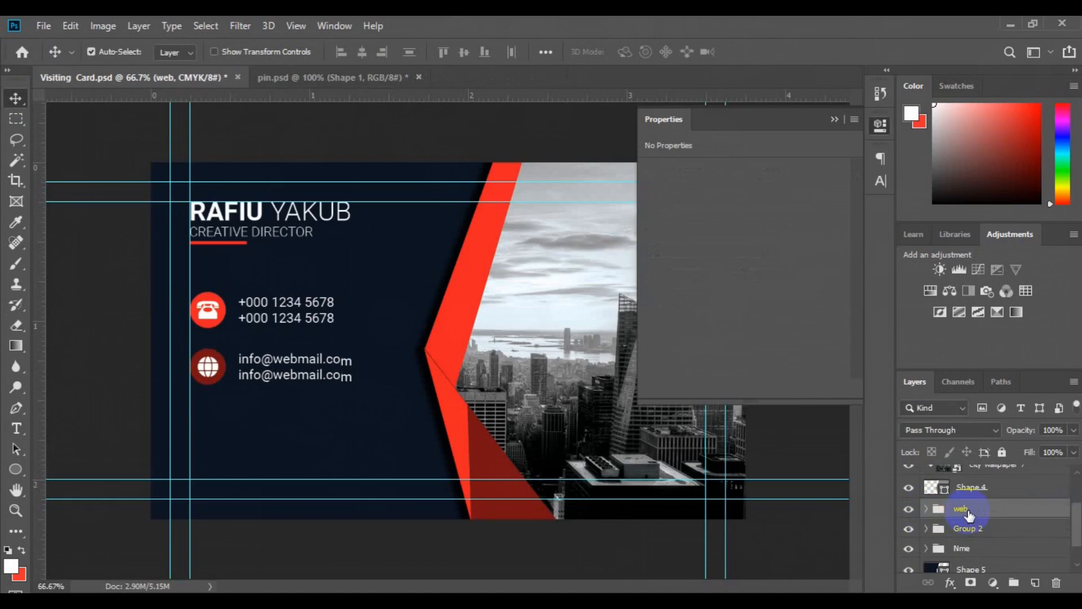
pyautogui.keyDown('ctrl'); pyautogui.click(989, 536); pyautogui.keyUp('ctrl')
pyautogui.click(342, 53)
pyautogui.doubleClick(976, 536)
pyautogui.write('tel')
pyautogui.press('Return')
# Step: Duplicate the web group and move the copy below the email row as a third row
pyautogui.click(966, 515)
pyautogui.hotkey('ctrl', 'j')
pyautogui.hotkey('ctrl', 't')
pyautogui.moveTo(290, 379); pyautogui.dragTo(301, 428)
pyautogui.press('Return')
pyautogui.press('Down')
pyautogui.press('Down')
pyautogui.press('Down')
pyautogui.press('Down')
pyautogui.press('Down')
pyautogui.press('Down')
# Step: Recolour the third row's circle to the phone circle's bright red and delete its globe icon
pyautogui.click(208, 420)
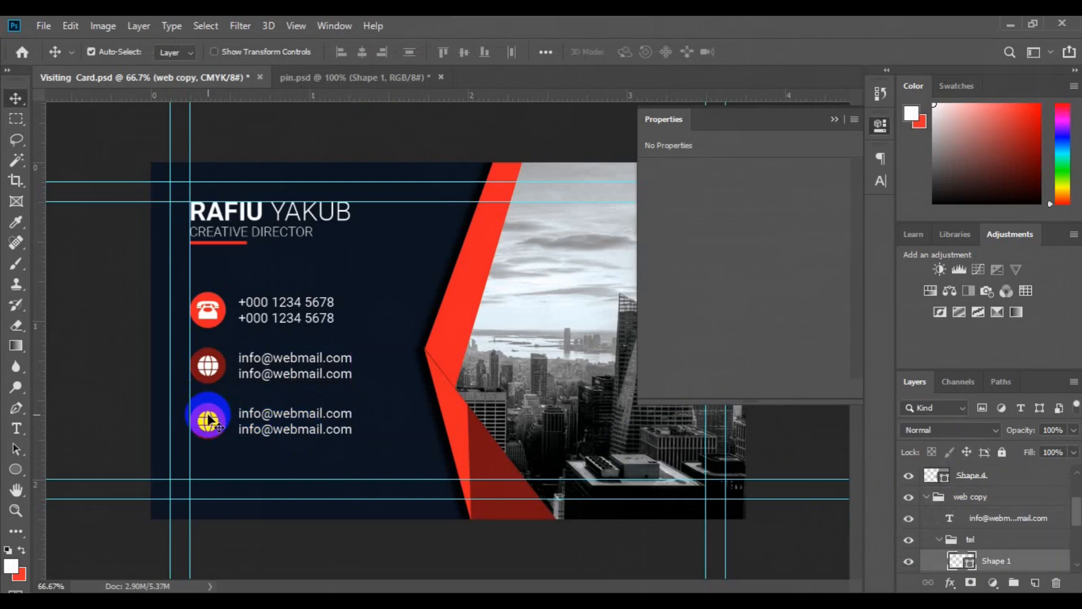
pyautogui.click(1077, 565)
pyautogui.click(975, 540)
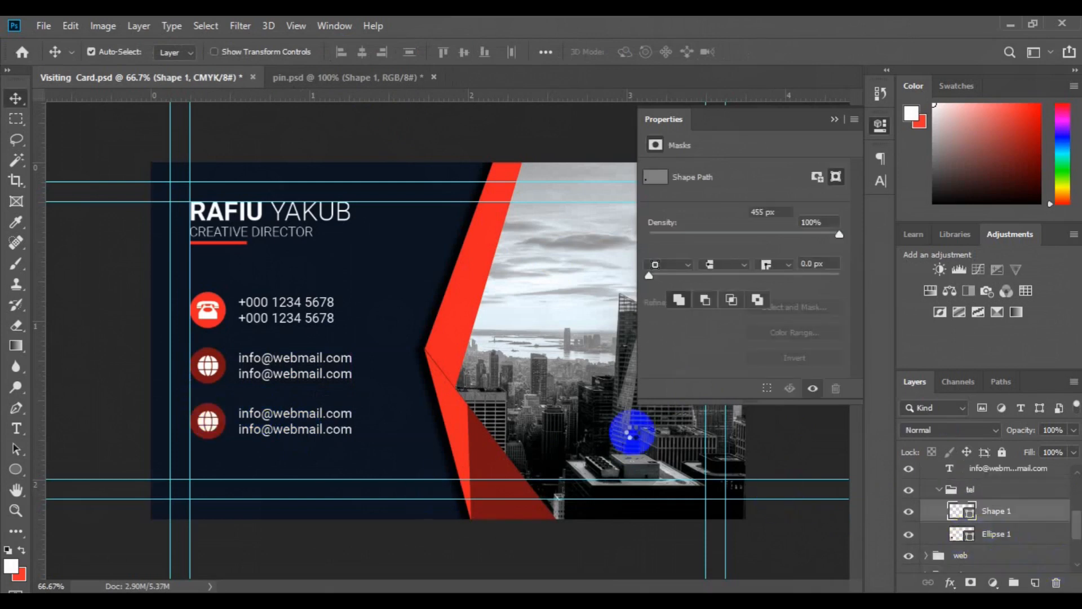
pyautogui.click(219, 312)
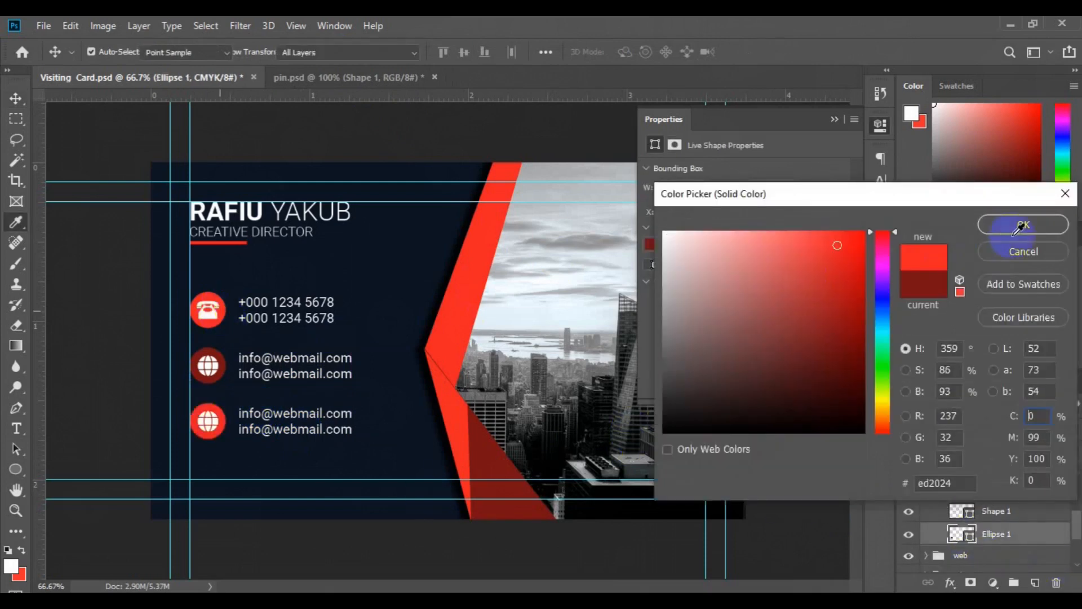
pyautogui.click(1021, 227)
pyautogui.click(211, 425)
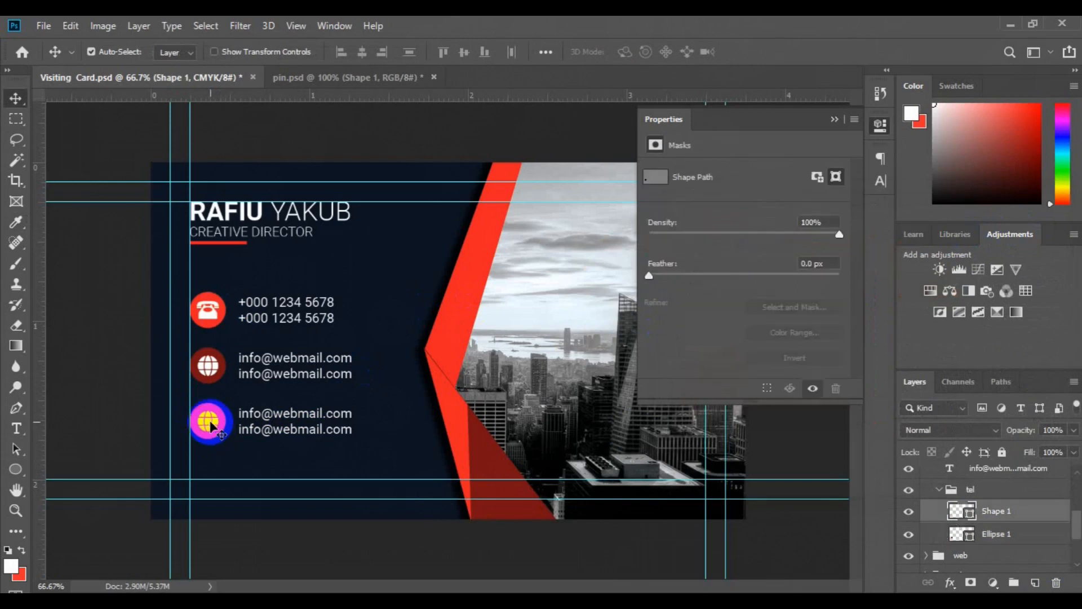
pyautogui.press('Delete')
# Step: Bring the pin shape from pin.psd into the business card and scale it down
pyautogui.click(371, 82)
pyautogui.moveTo(535, 355); pyautogui.dragTo(272, 369)
pyautogui.hotkey('ctrl', 't')
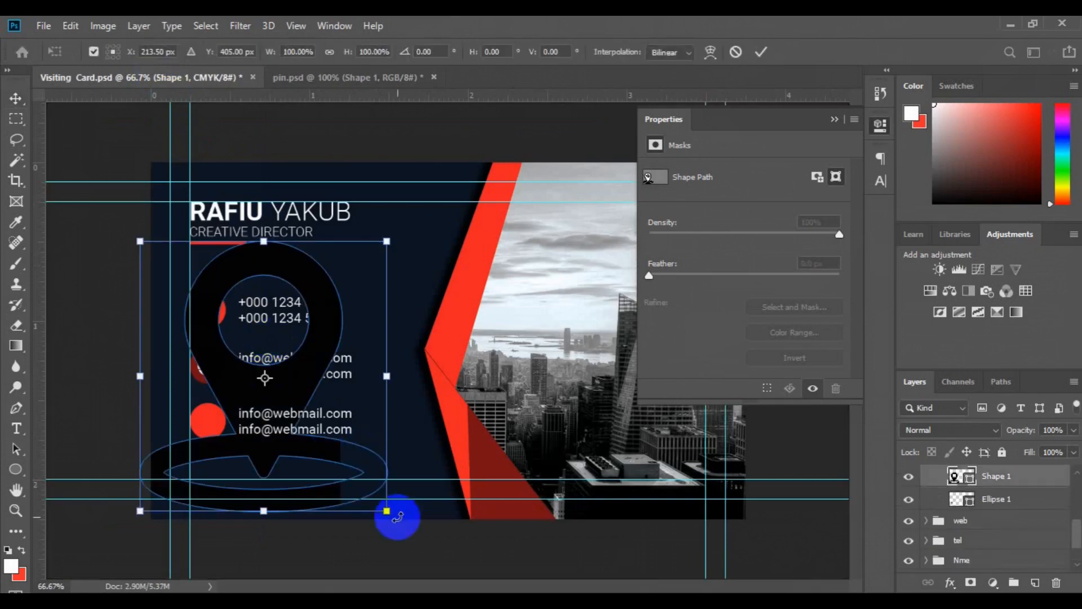
pyautogui.moveTo(388, 511); pyautogui.dragTo(283, 384)
pyautogui.press('Return')
# Step: Shrink the pin further to fit and place it inside the third row's red circle
pyautogui.moveTo(218, 337); pyautogui.dragTo(229, 430)
pyautogui.hotkey('ctrl', 't')
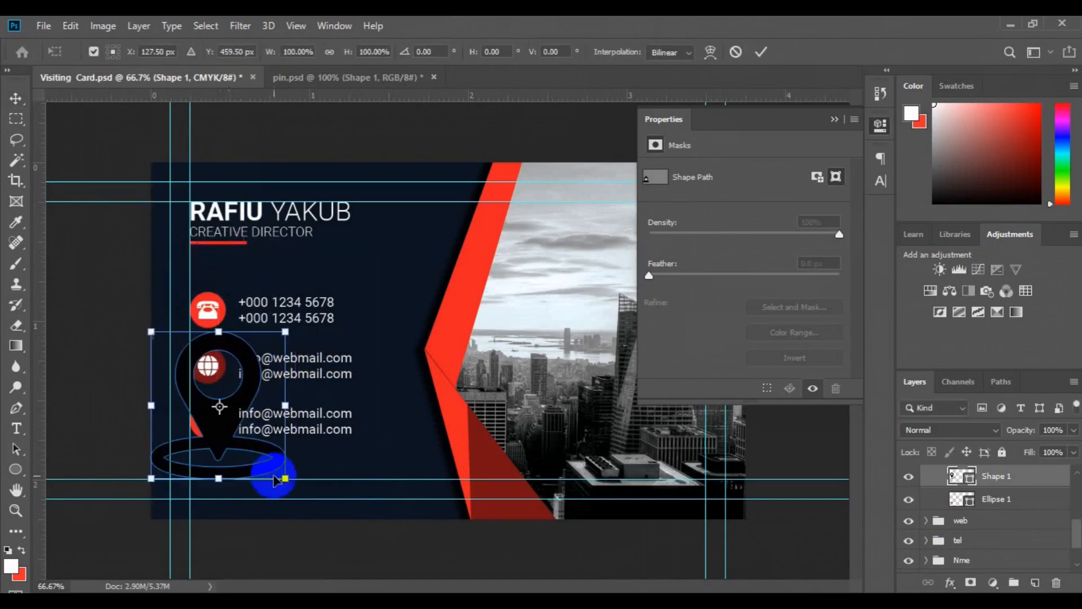
pyautogui.moveTo(268, 464); pyautogui.dragTo(225, 419)
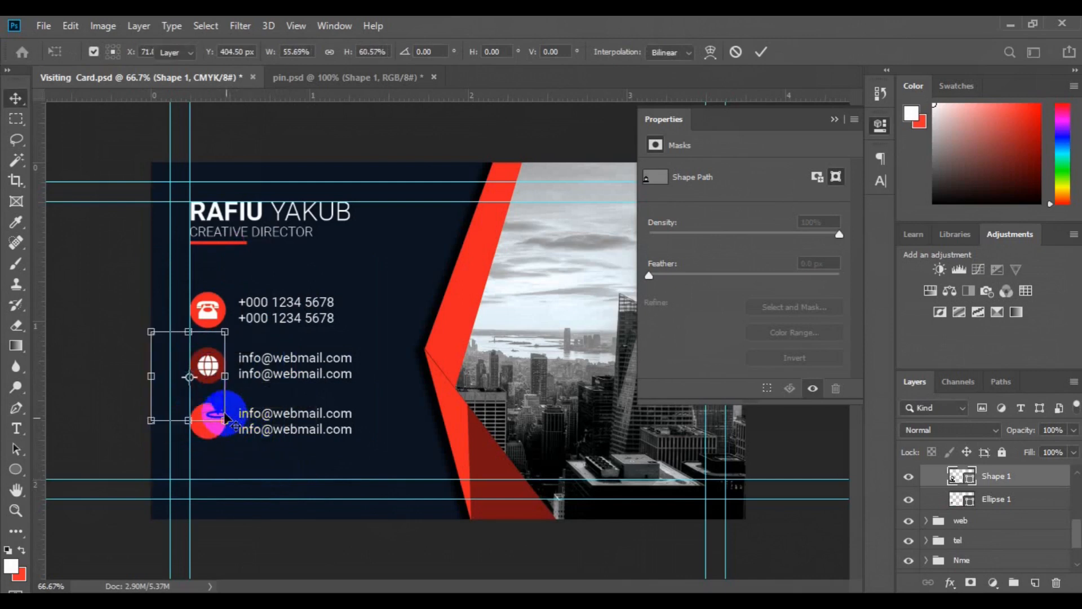
pyautogui.press('Return')
pyautogui.hotkey('ctrl', 't')
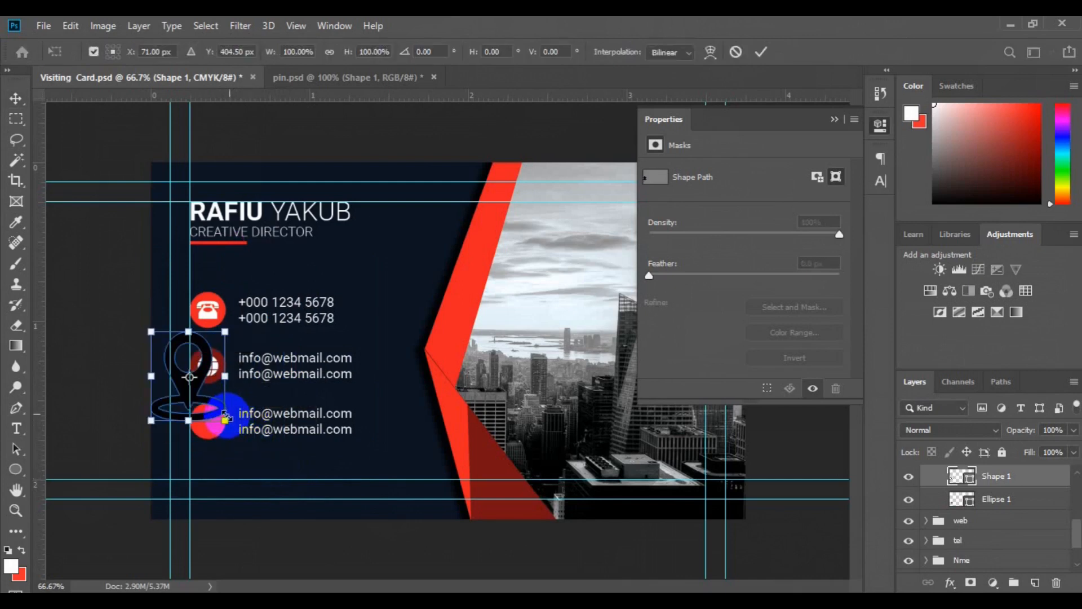
pyautogui.moveTo(225, 421); pyautogui.dragTo(193, 386)
pyautogui.press('Return')
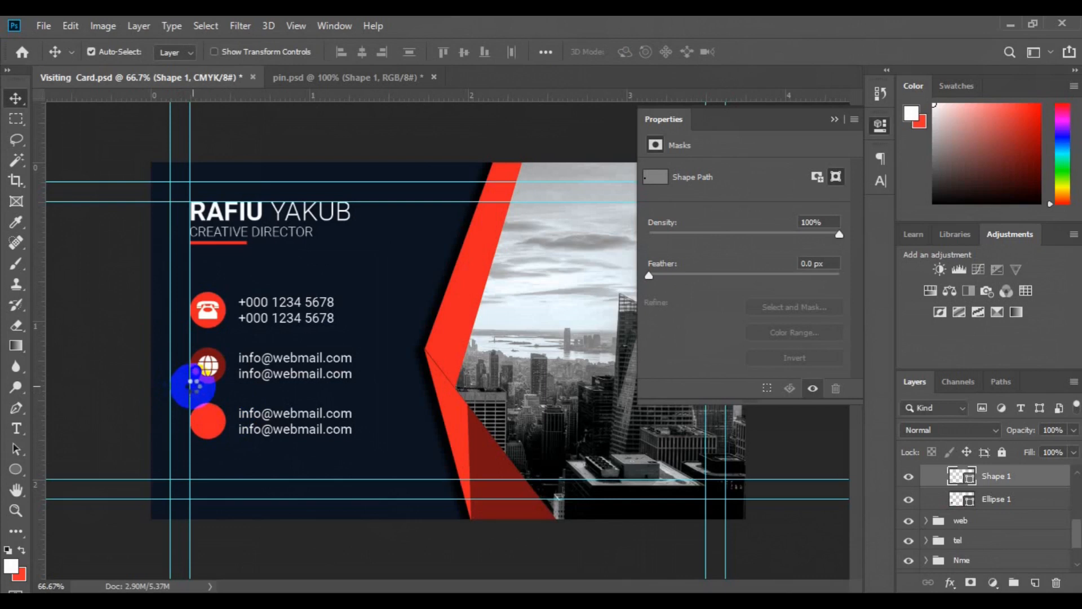
pyautogui.moveTo(205, 381); pyautogui.dragTo(209, 422)
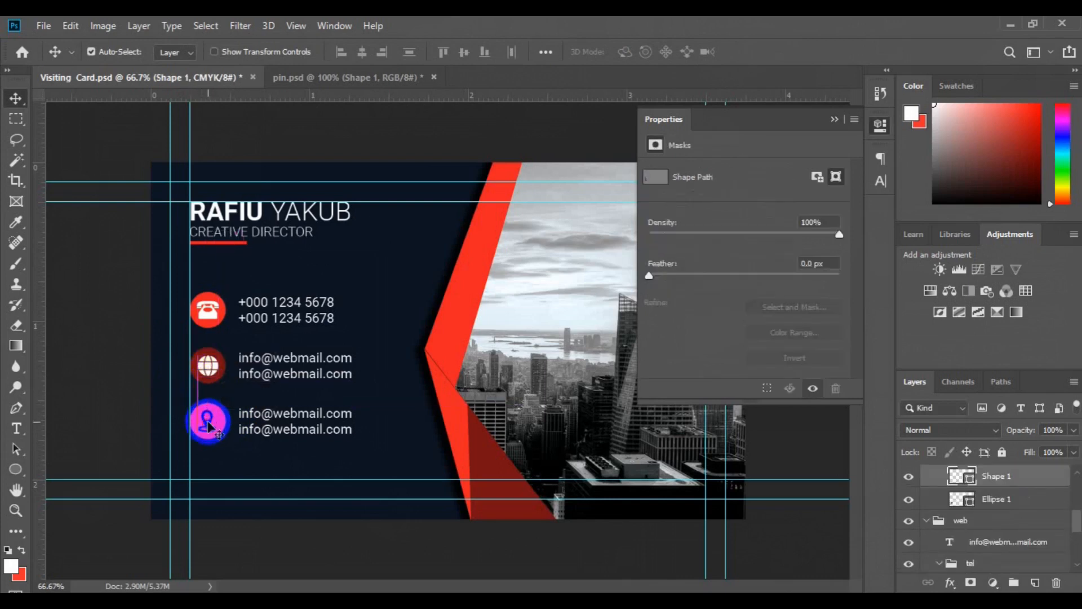
# Step: Fill the pin white and select it together with the third row's red circle
pyautogui.doubleClick(968, 479)
pyautogui.click(464, 321)
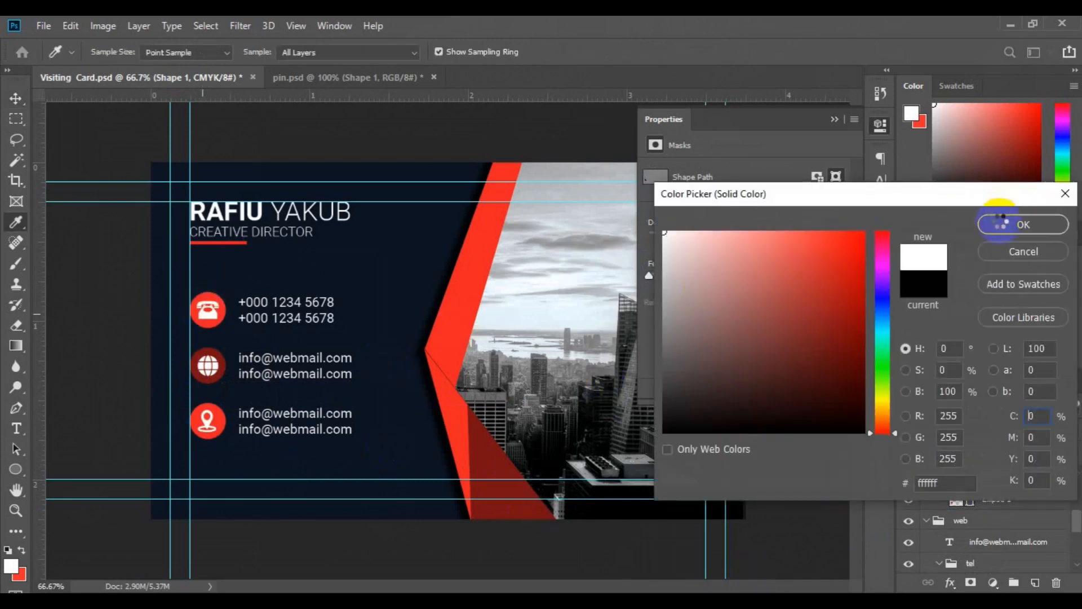
pyautogui.click(998, 222)
pyautogui.keyDown('shift'); pyautogui.click(997, 501); pyautogui.keyUp('shift')
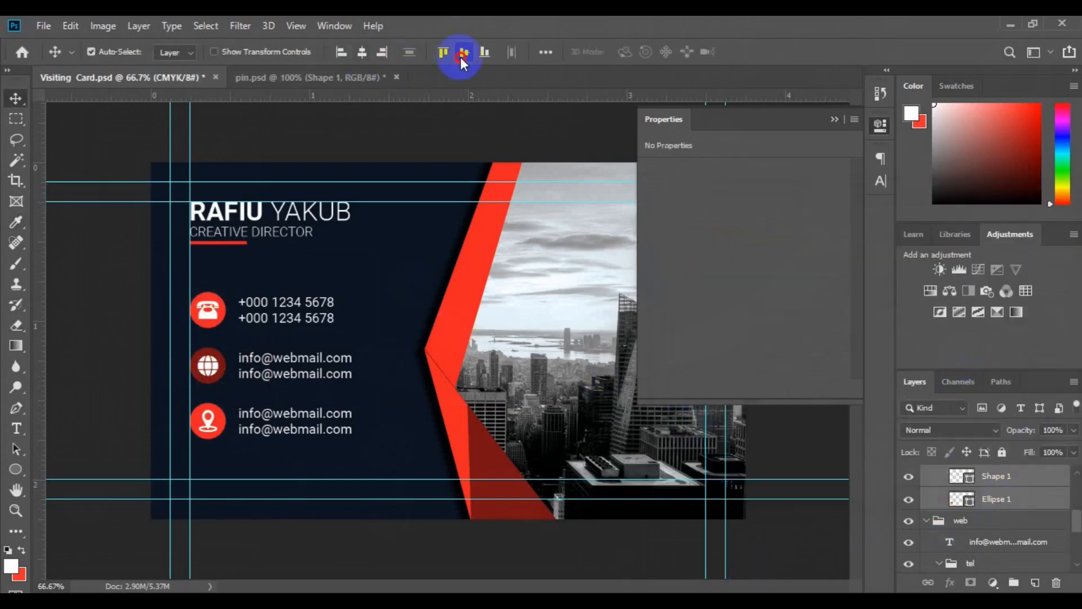
pyautogui.moveTo(1076, 514); pyautogui.dragTo(1077, 501)
pyautogui.click(289, 422)
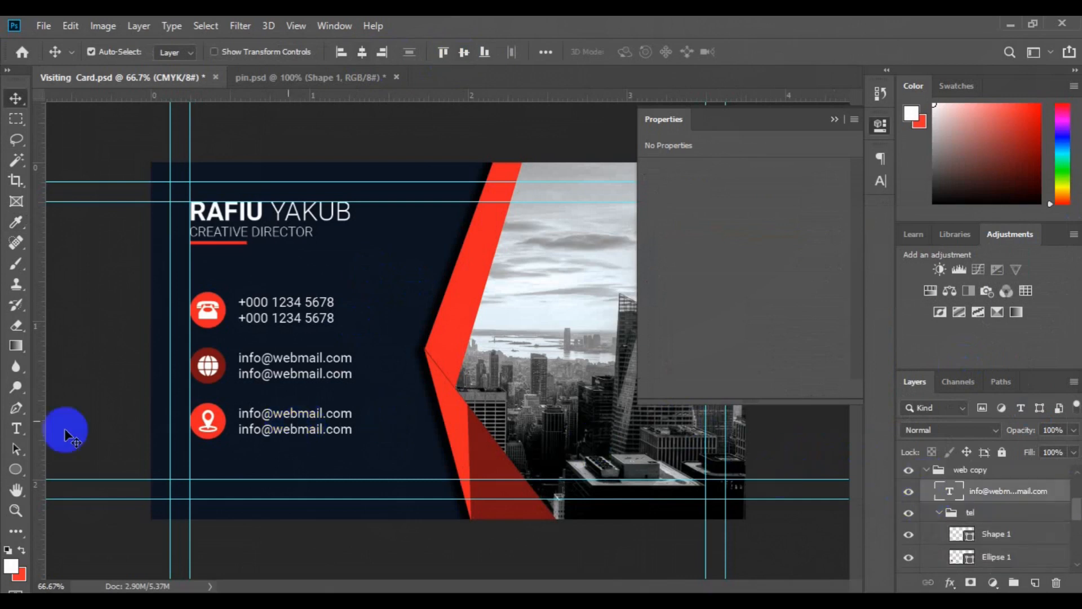
# Step: Replace the third row's text with the address 777 Seventh Avenue, New York 54321
pyautogui.click(16, 428)
pyautogui.click(243, 420)
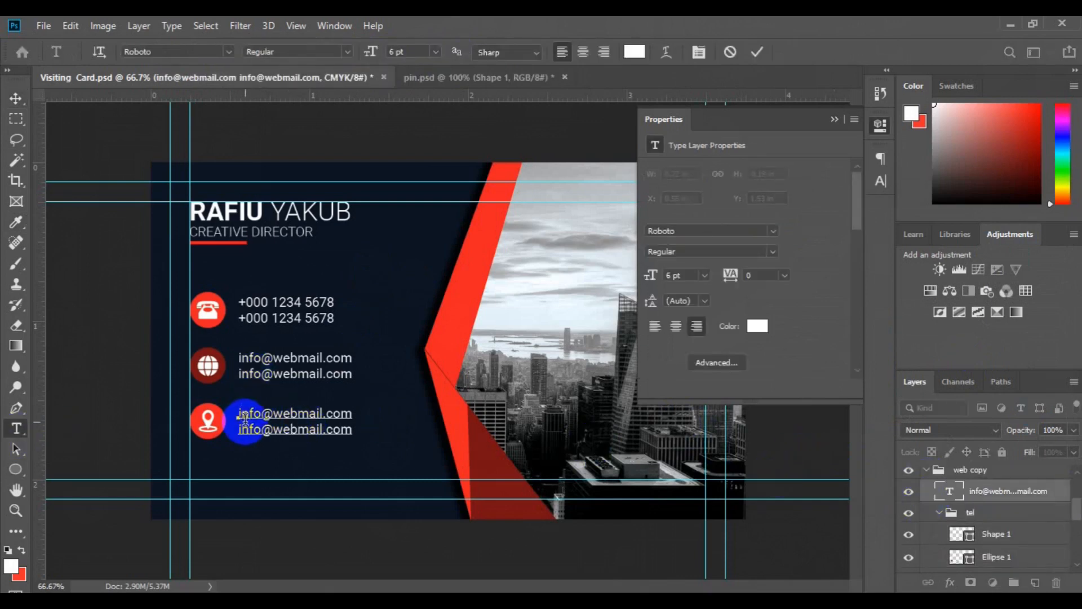
pyautogui.hotkey('ctrl', 'a')
pyautogui.click(245, 418)
pyautogui.write('777 Sevent')
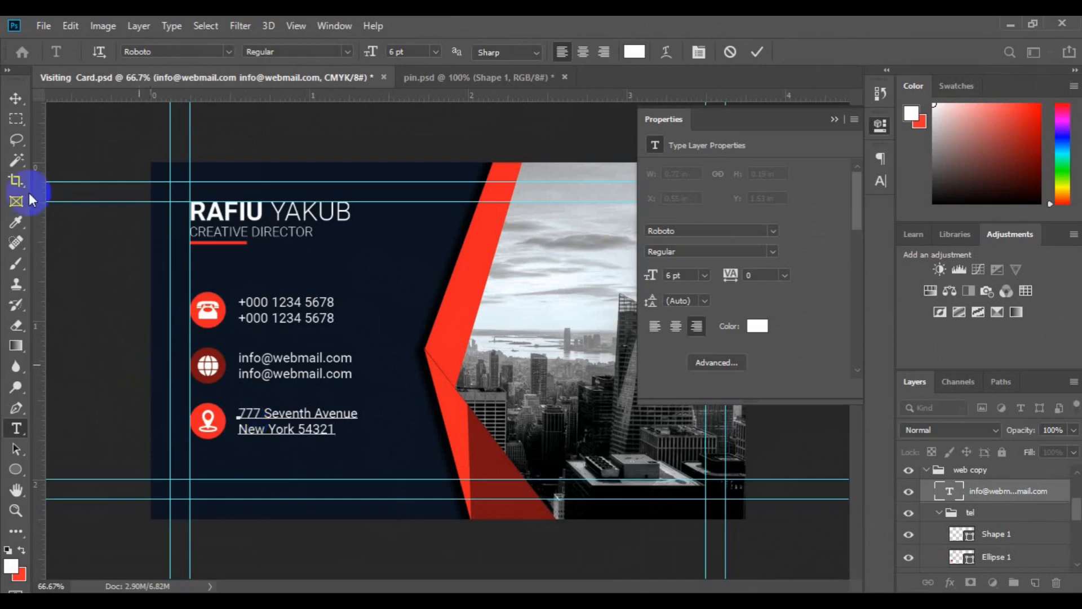
pyautogui.click(15, 99)
# Step: Group the email and address row groups, then group them with the other contact rows
pyautogui.click(831, 118)
pyautogui.hotkey('ctrl', '-')
pyautogui.hotkey('ctrl', '-')
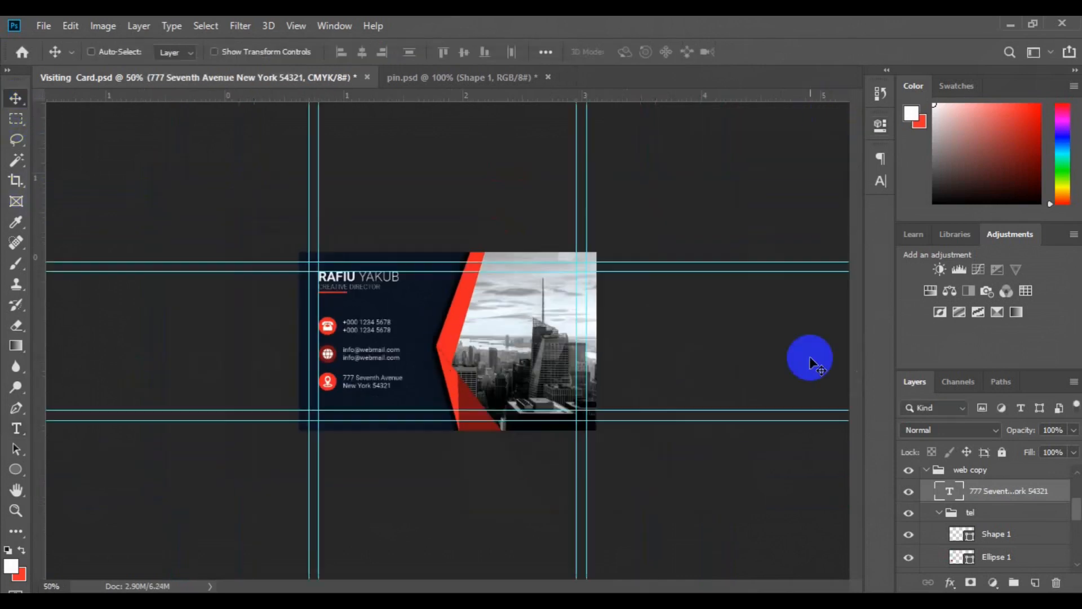
pyautogui.click(926, 470)
pyautogui.keyDown('shift'); pyautogui.click(927, 499); pyautogui.keyUp('shift')
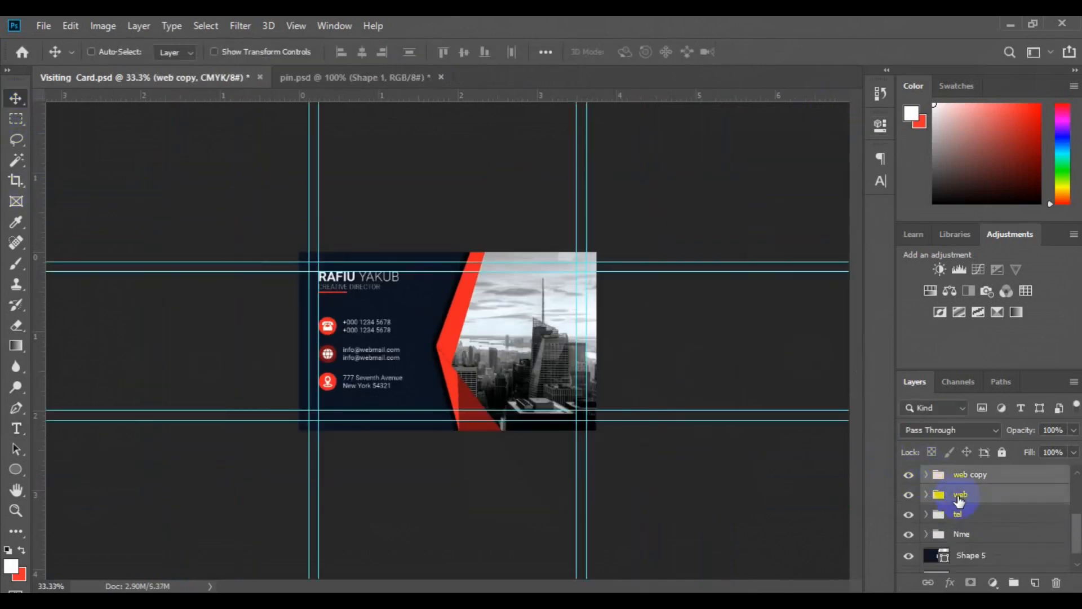
pyautogui.click(1014, 585)
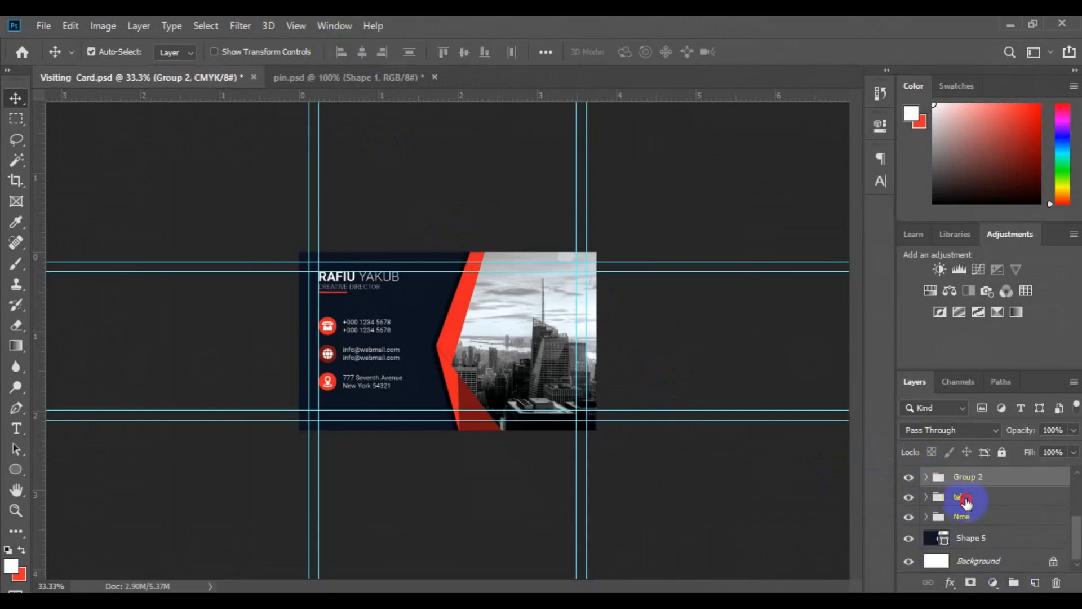
pyautogui.click(1013, 582)
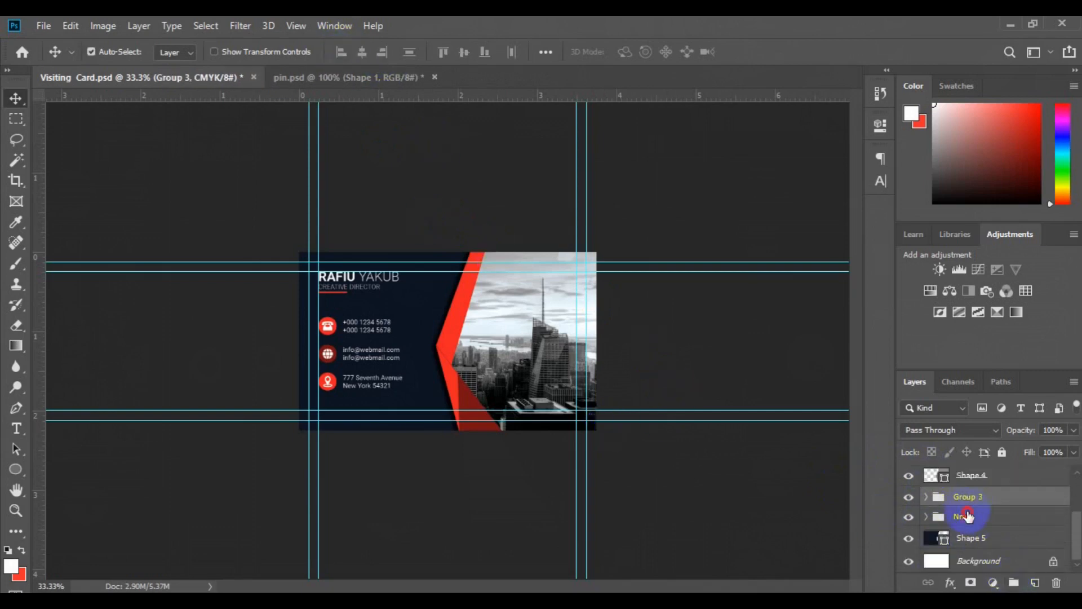
pyautogui.keyDown('shift'); pyautogui.click(967, 516); pyautogui.keyUp('shift')
pyautogui.hotkey('ctrl', '+')
pyautogui.hotkey('ctrl', '+')
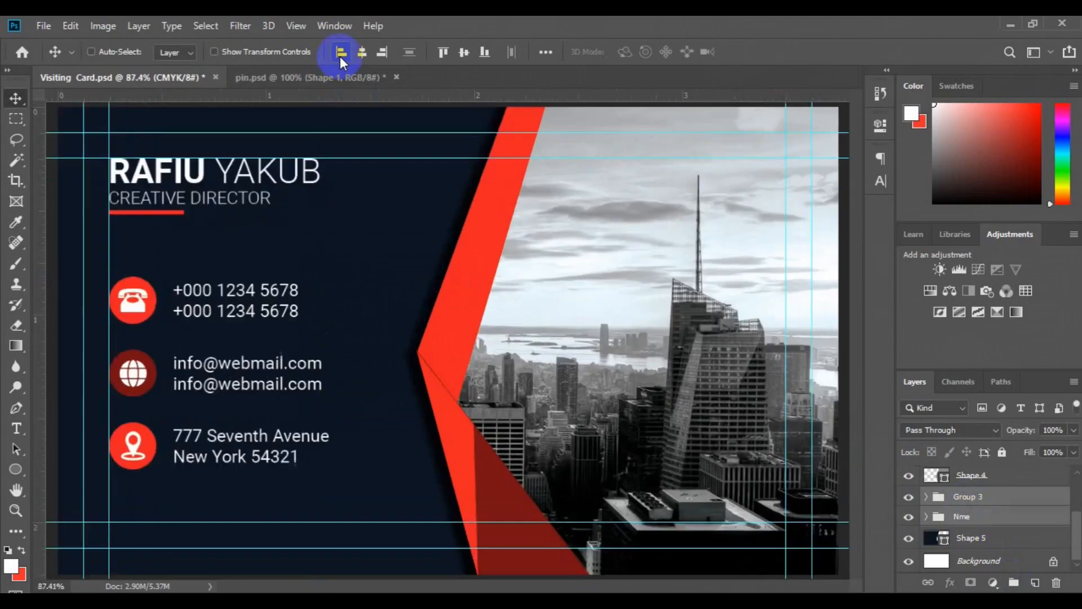